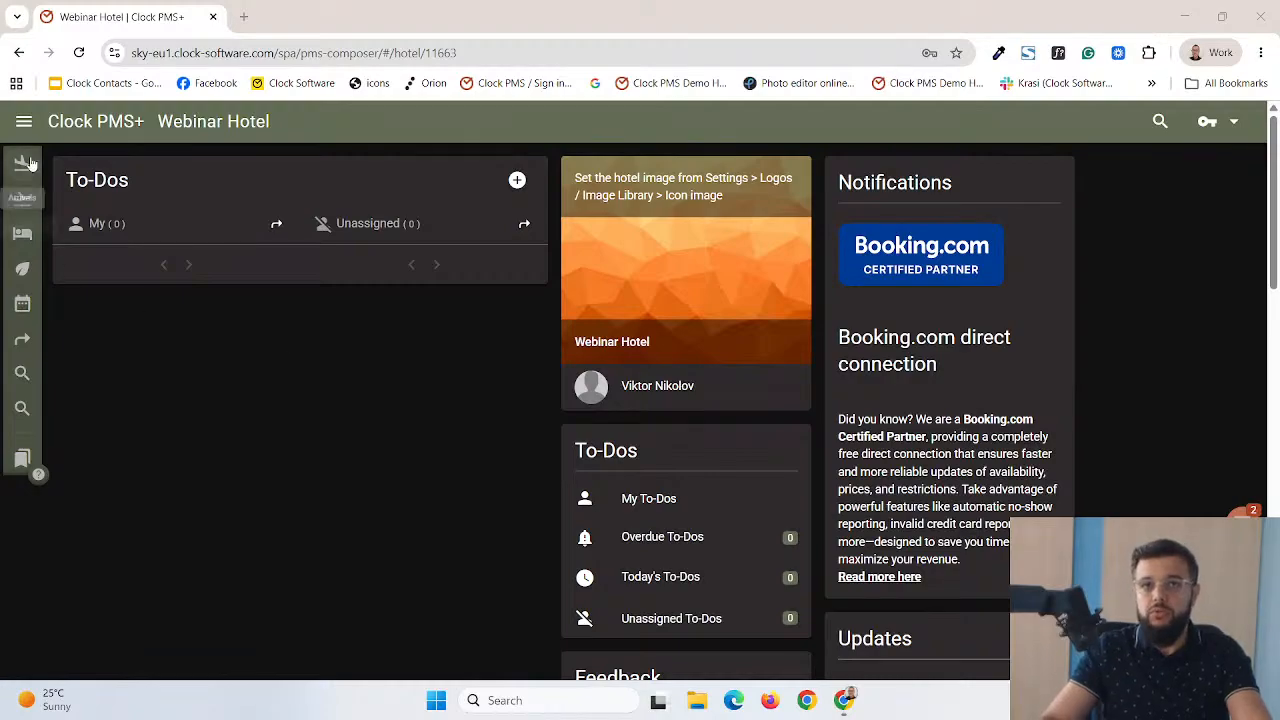
Open the Booking charge routing configuration within the hotel's Bookings settings
click(23, 121)
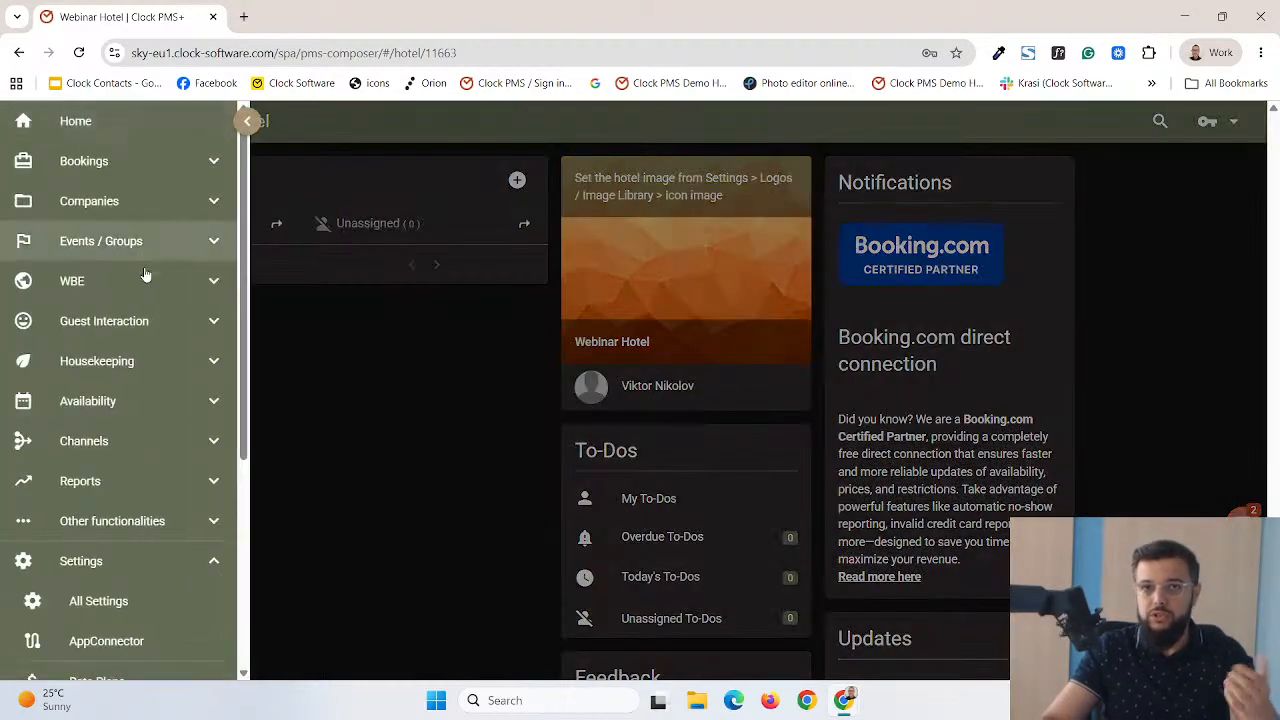
click(93, 564)
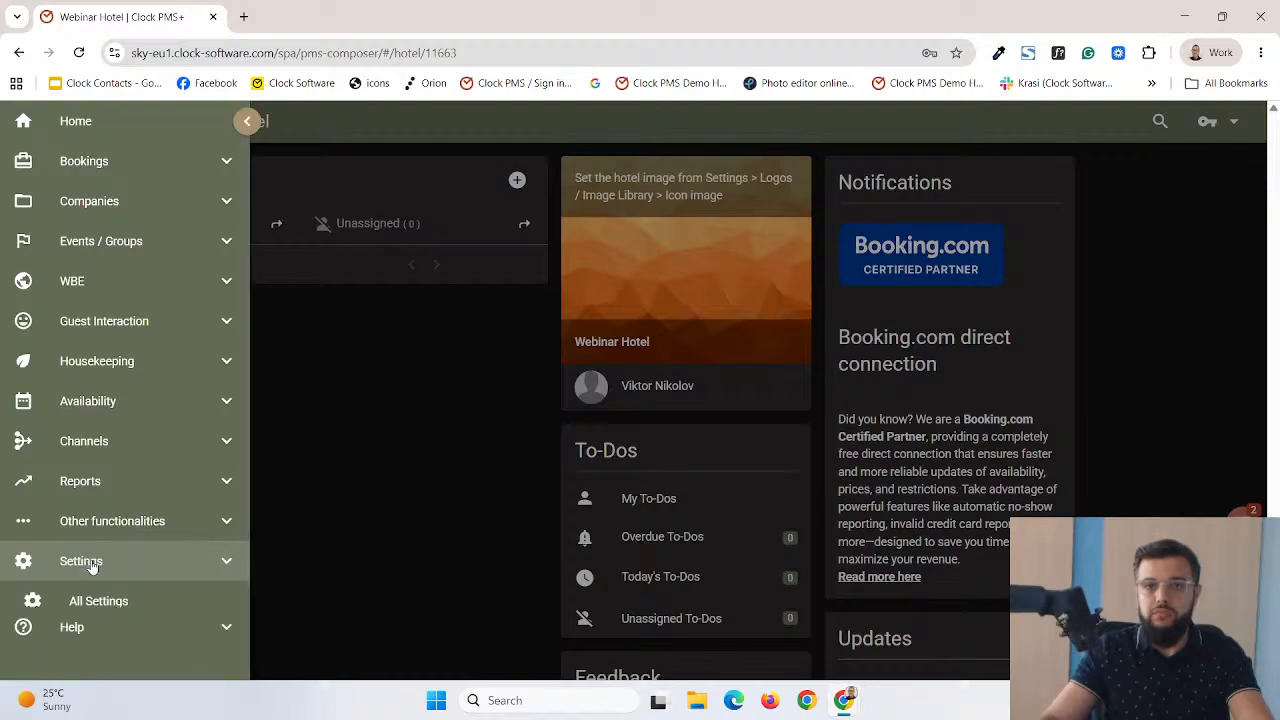
click(94, 565)
click(86, 610)
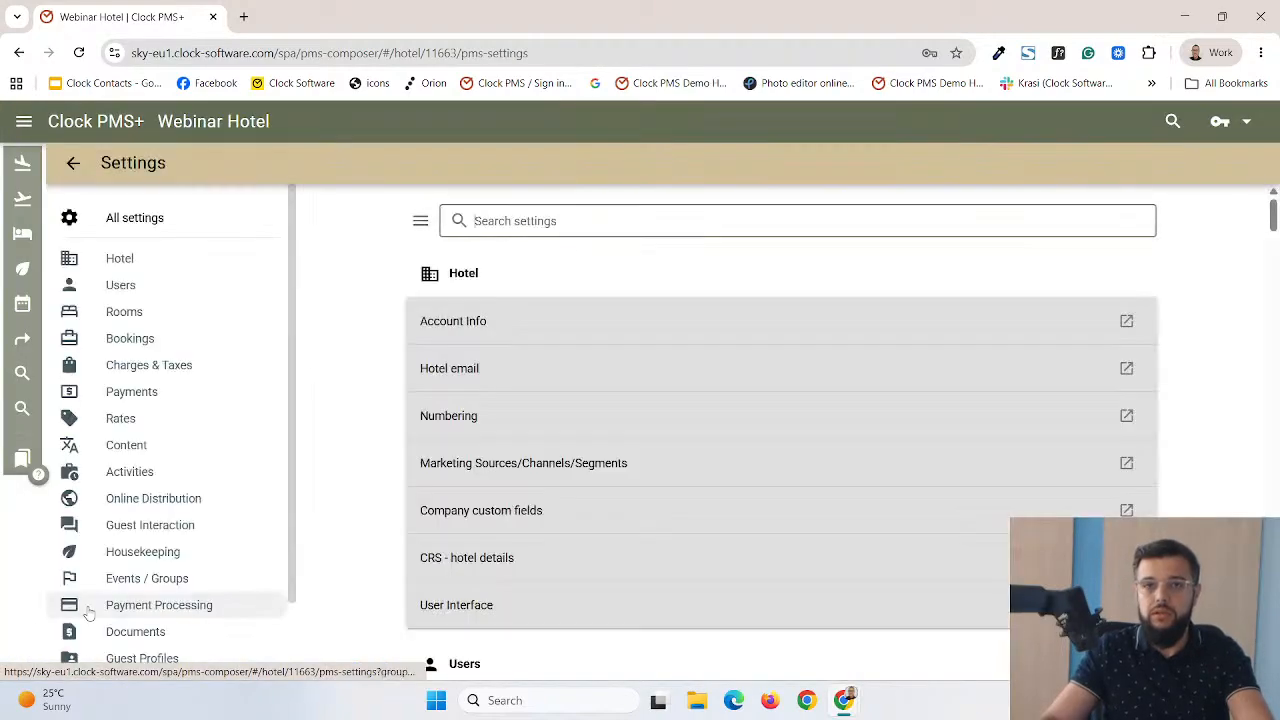
click(128, 340)
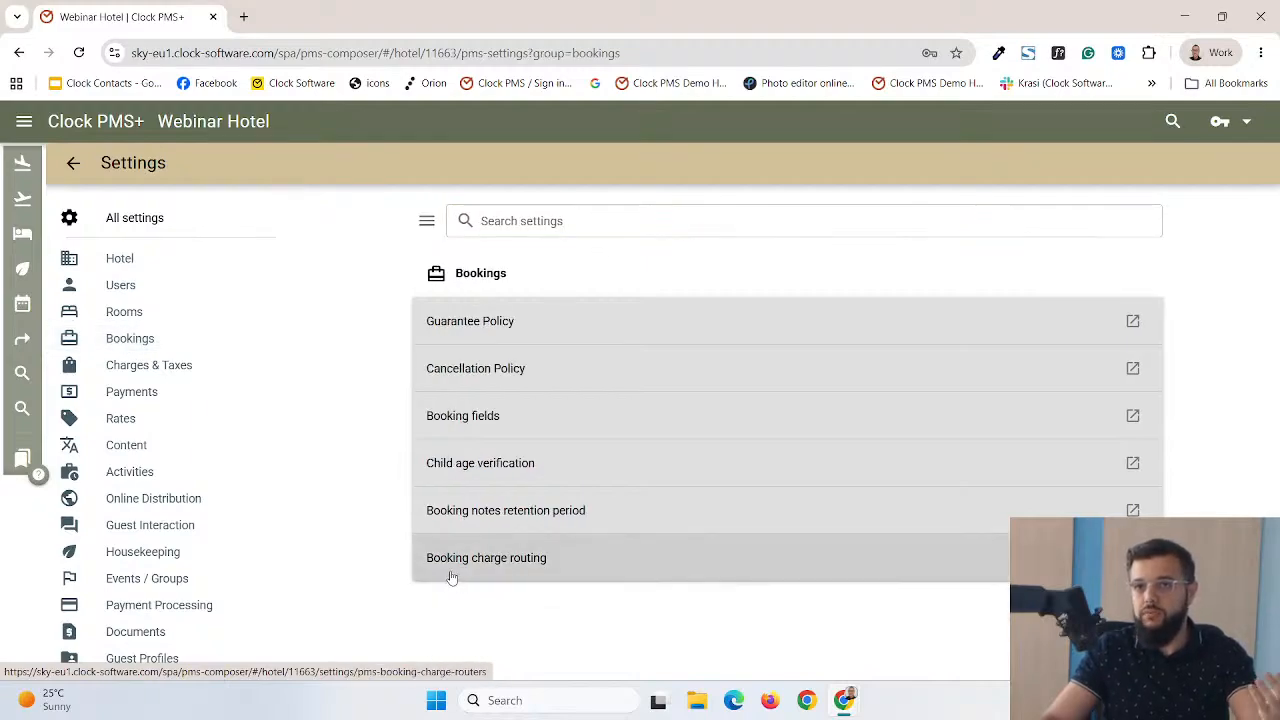
click(451, 578)
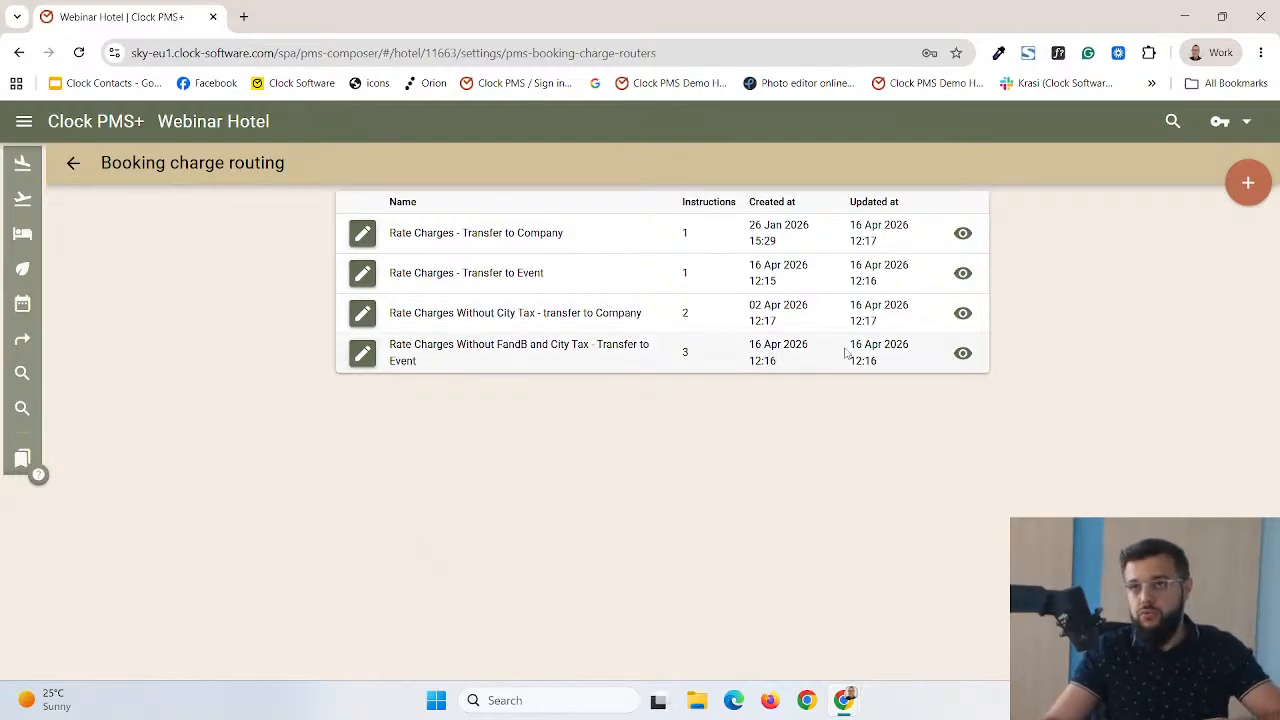
Start a new booking charge routing and add an instruction to it
click(1243, 184)
click(278, 191)
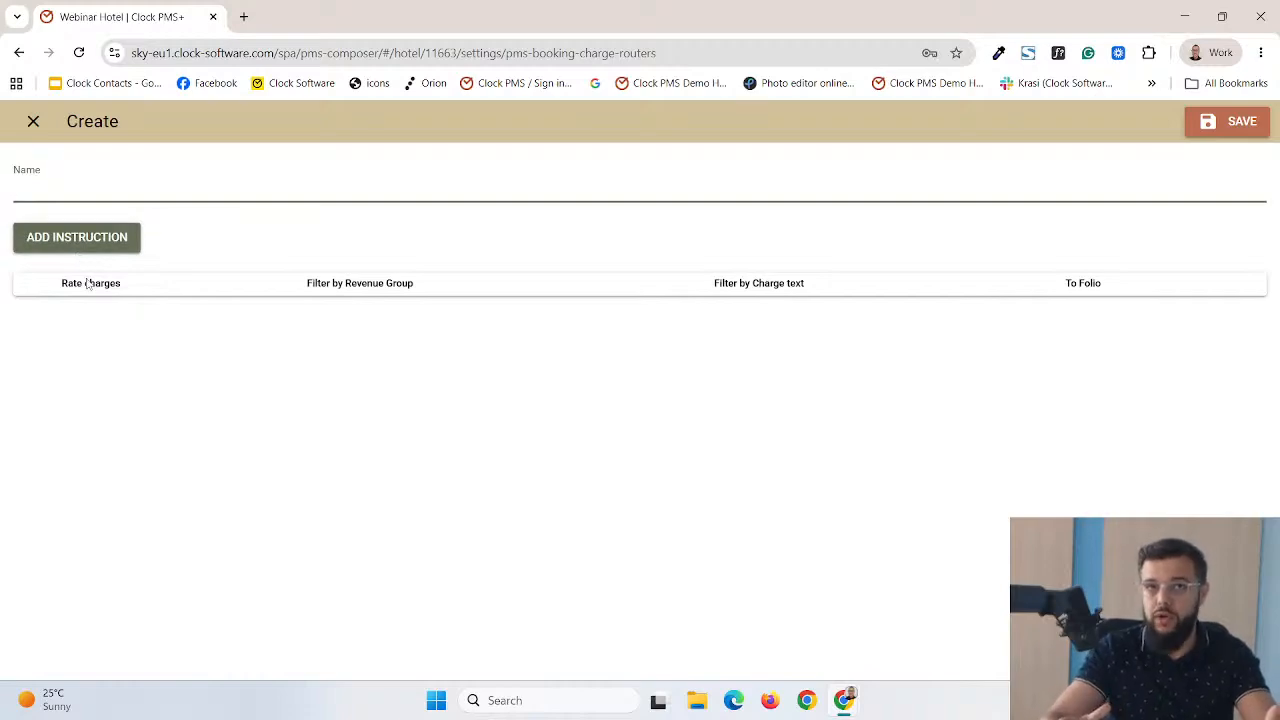
click(66, 240)
click(69, 252)
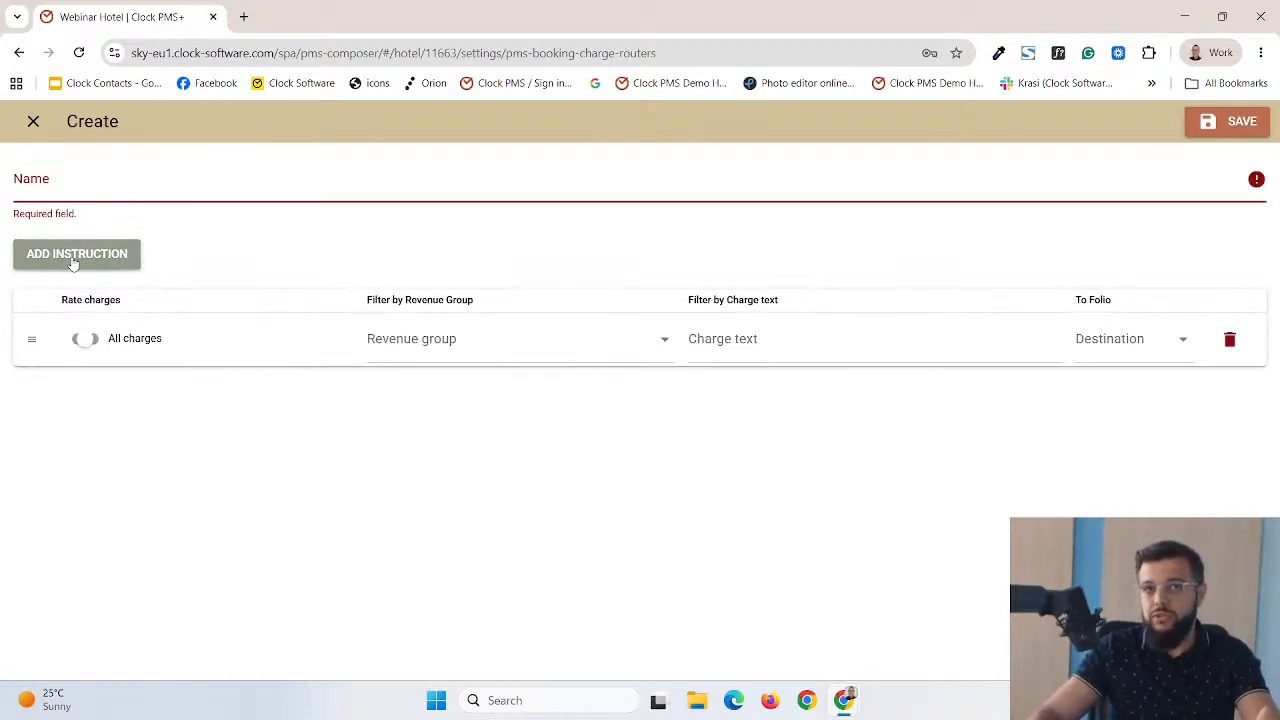
Add two more blank instructions to the routing and delete them, keeping only the first one
click(72, 258)
click(75, 264)
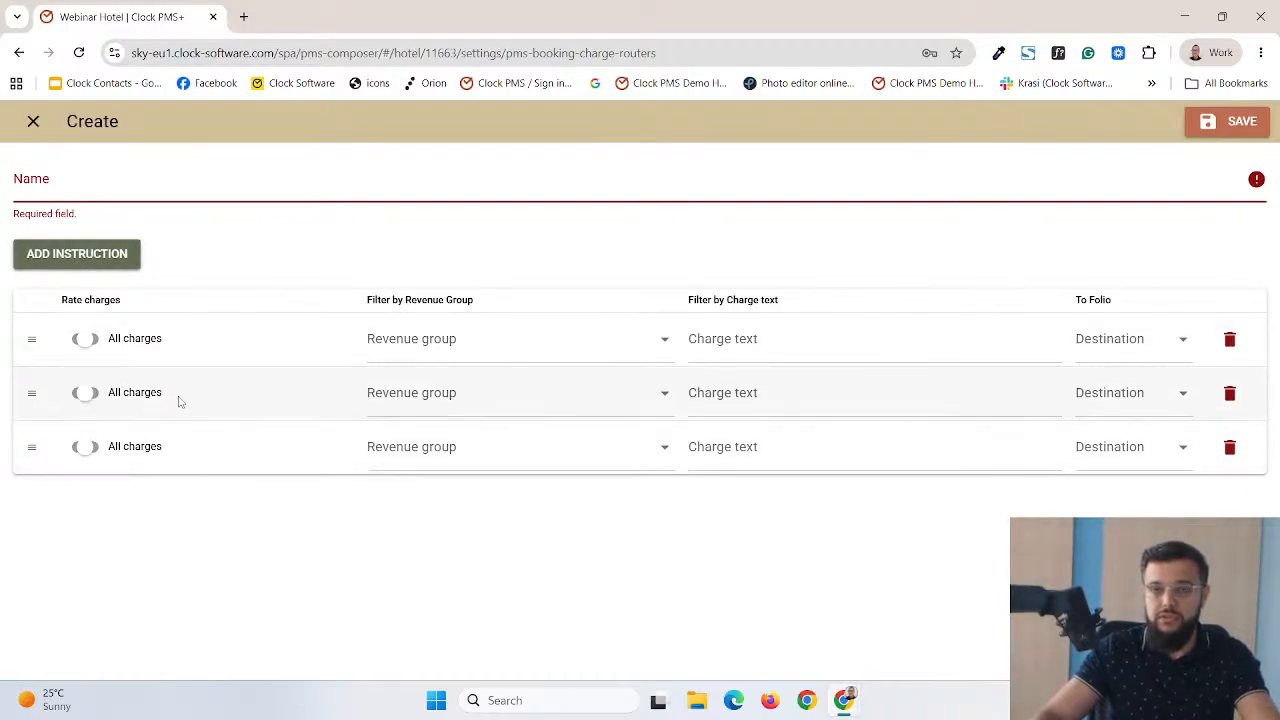
click(1229, 447)
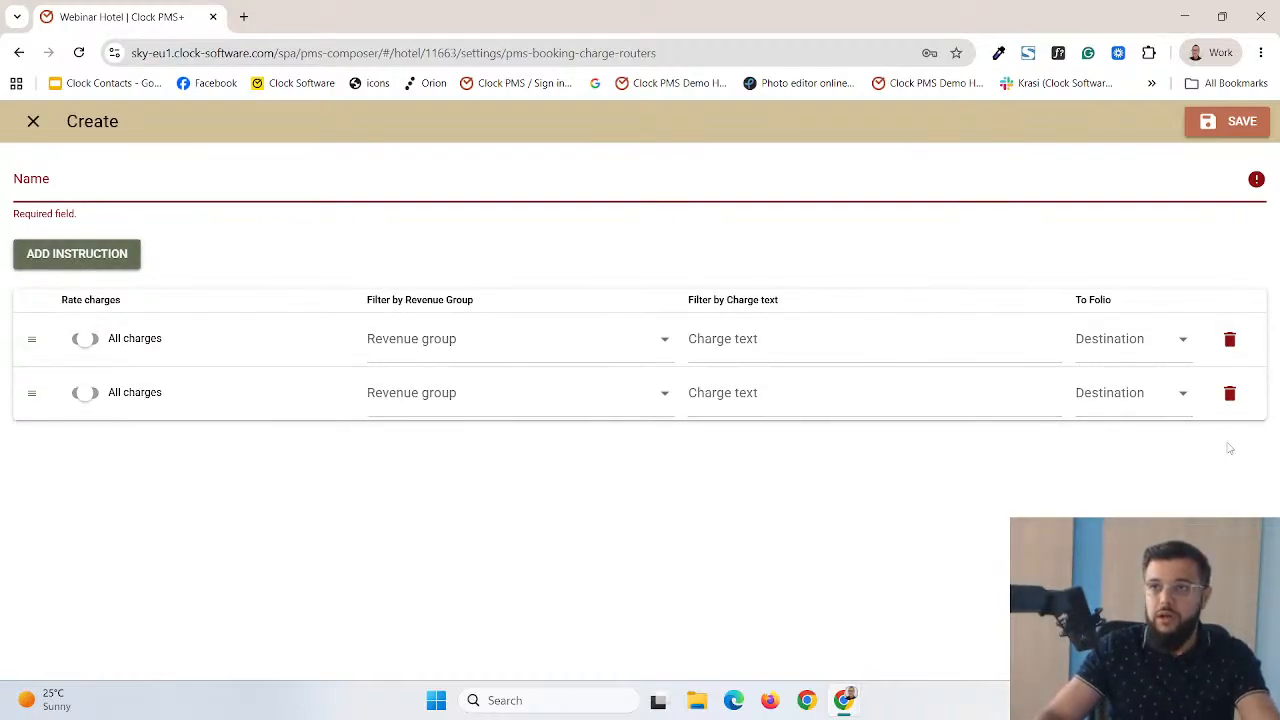
click(1229, 396)
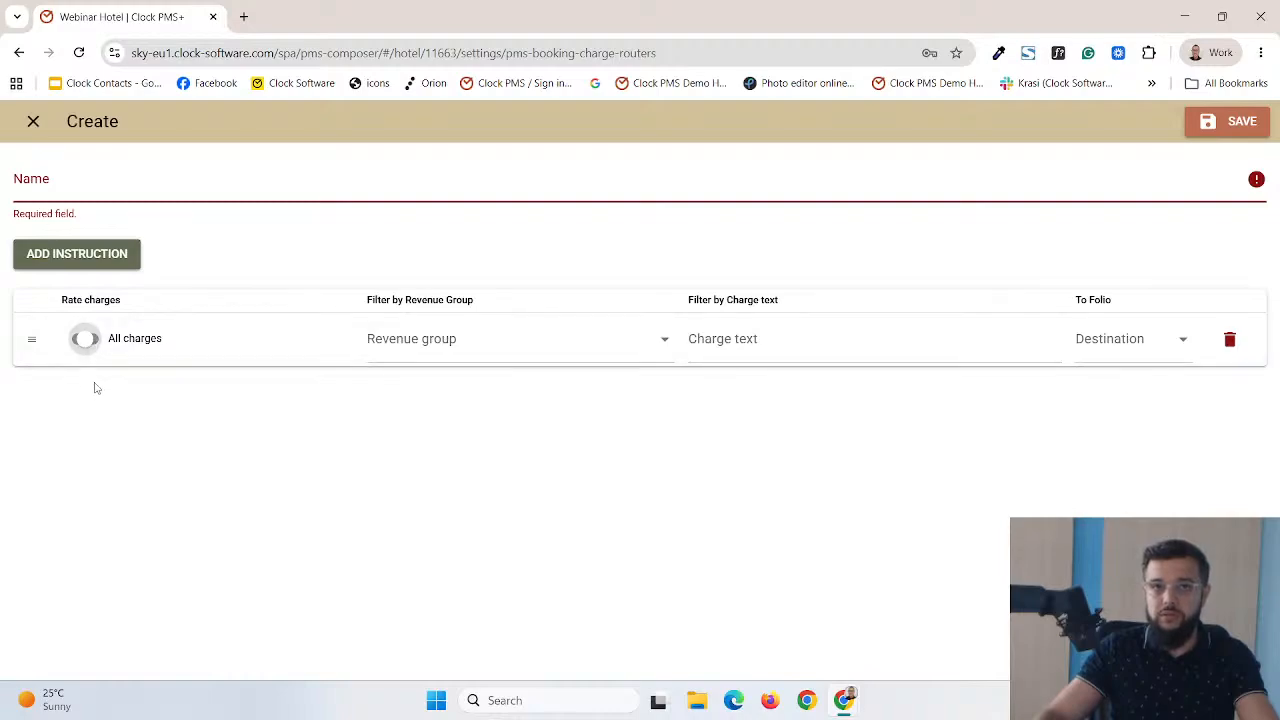
Switch the instruction's rate charges option to Only Rate charges, to Non-Rate charges, and back to All charges
click(87, 342)
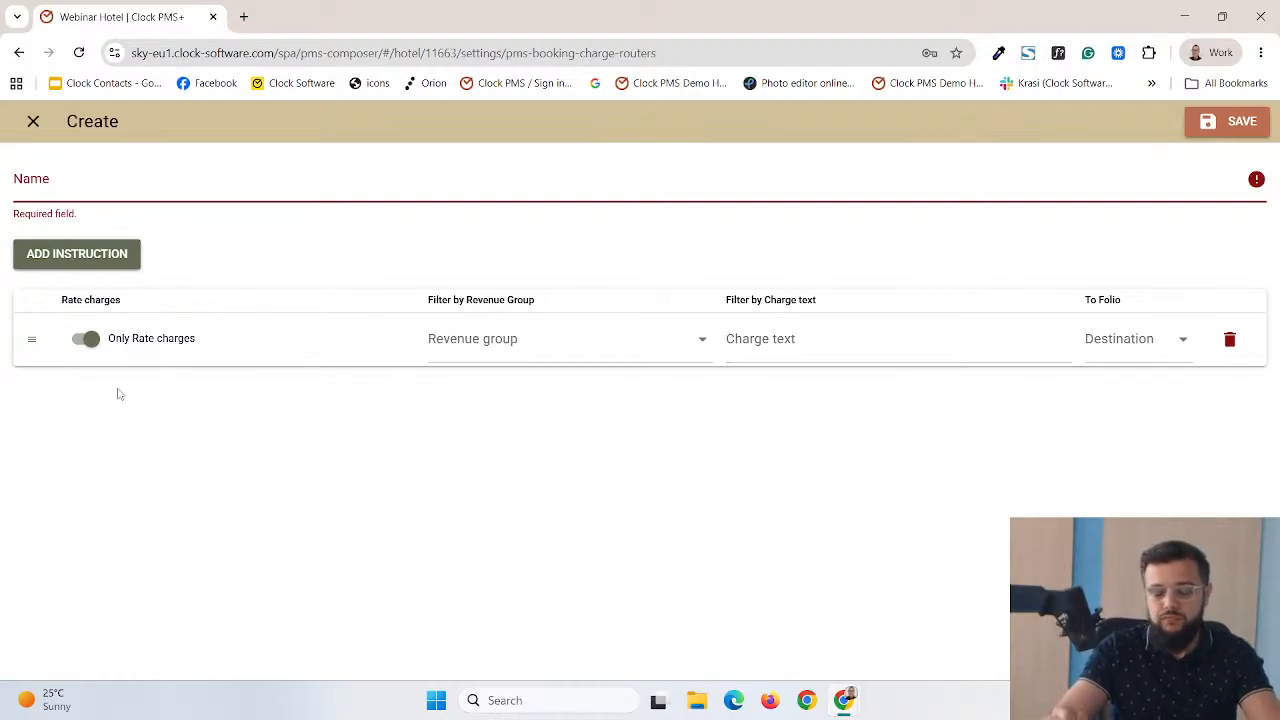
click(86, 340)
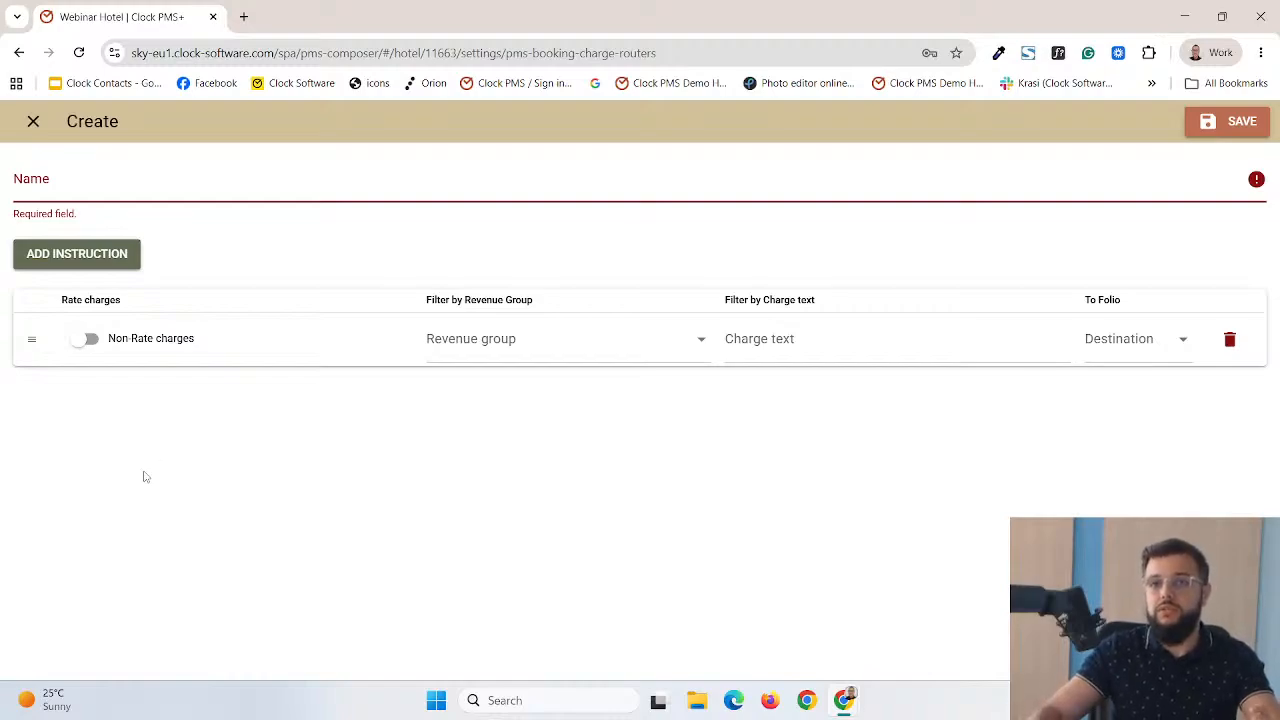
click(82, 342)
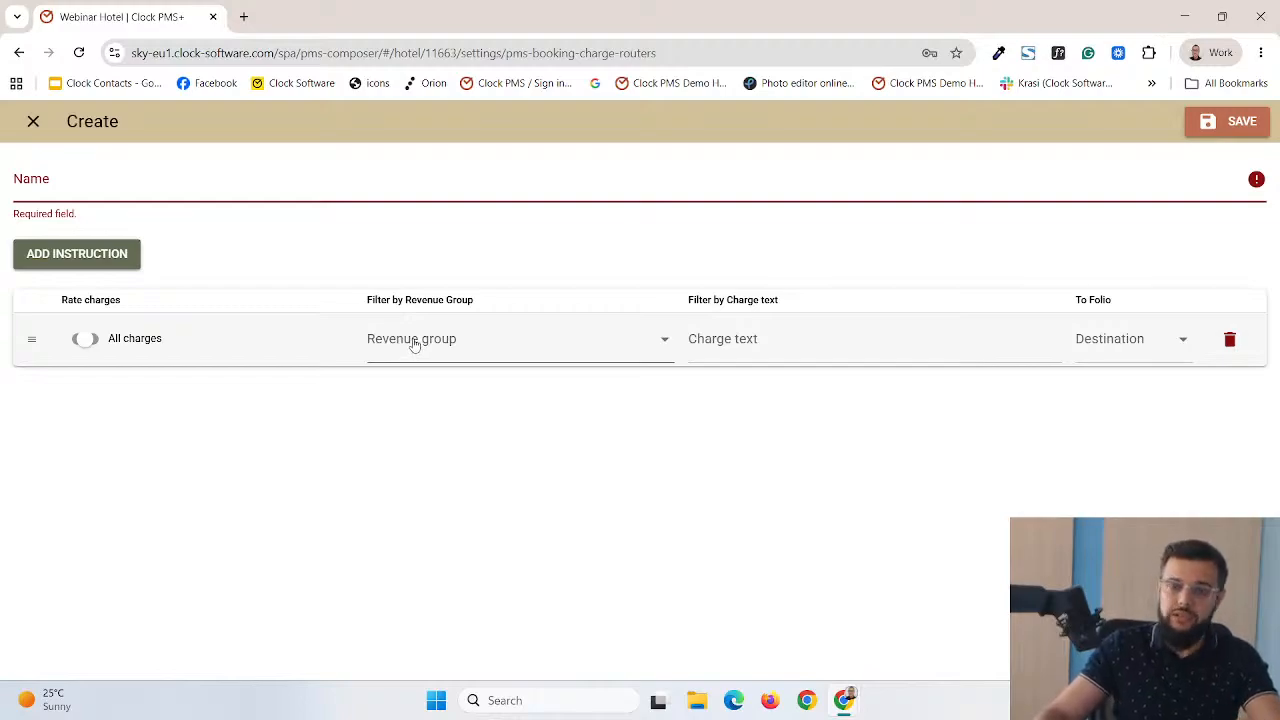
Filter the instruction by the EXTRA (extra) revenue group, and clear that filter again
click(418, 342)
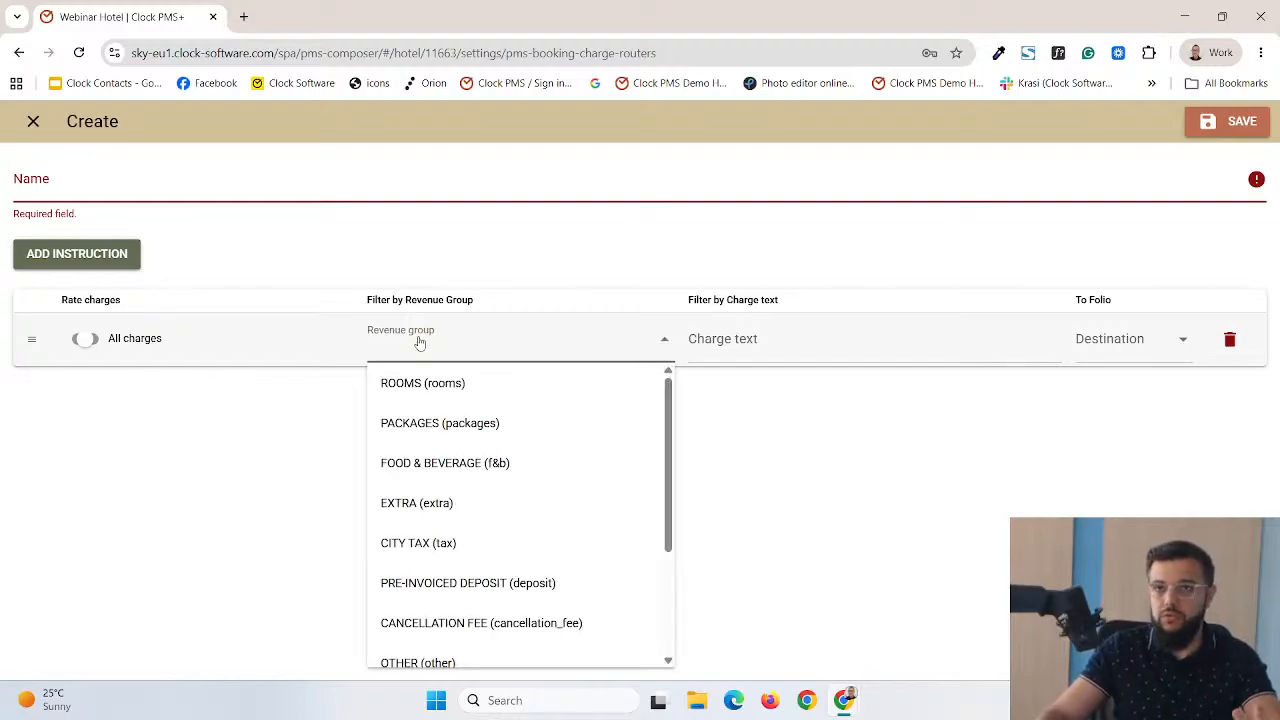
click(427, 516)
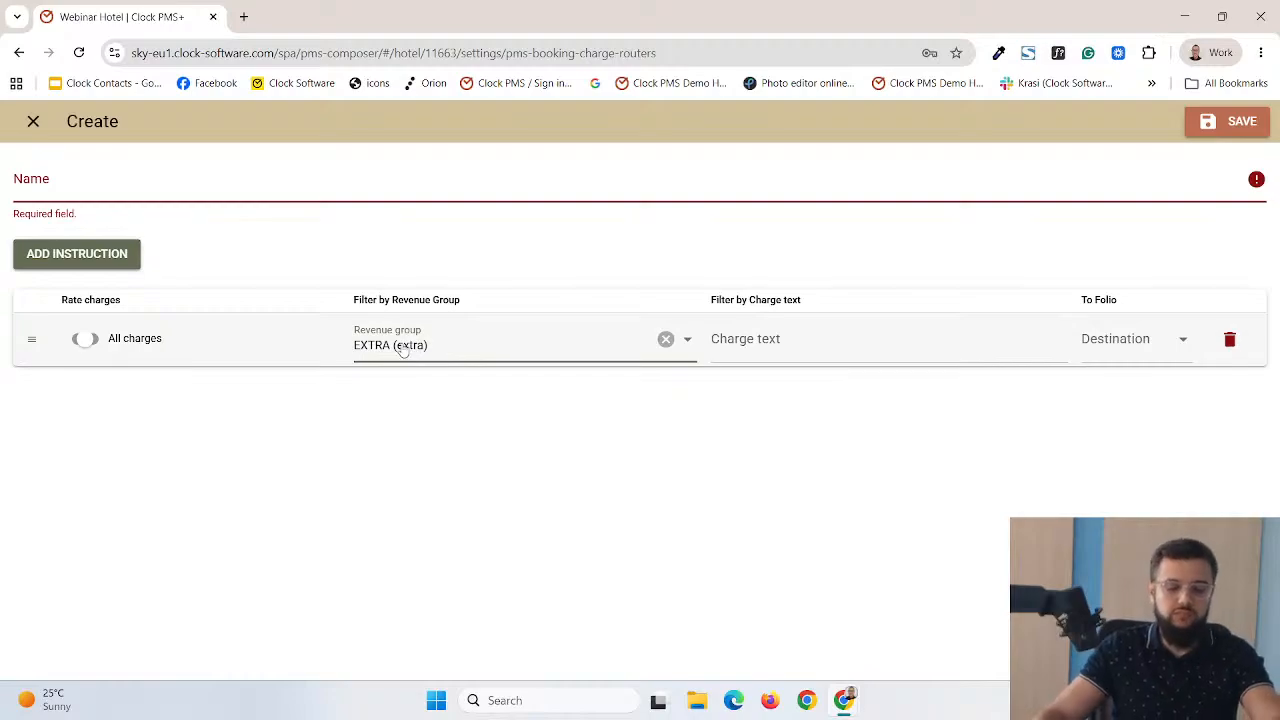
click(665, 339)
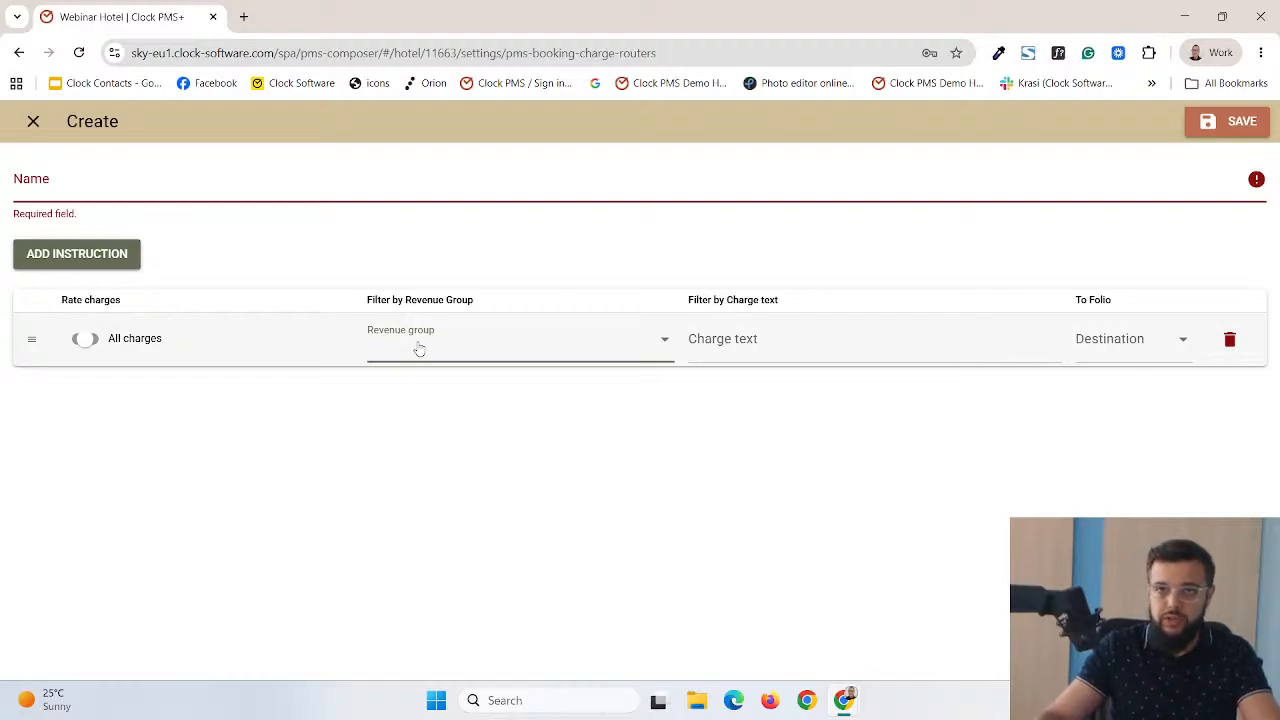
Enter "Water" as the instruction's charge text filter, and clear the text again
click(723, 345)
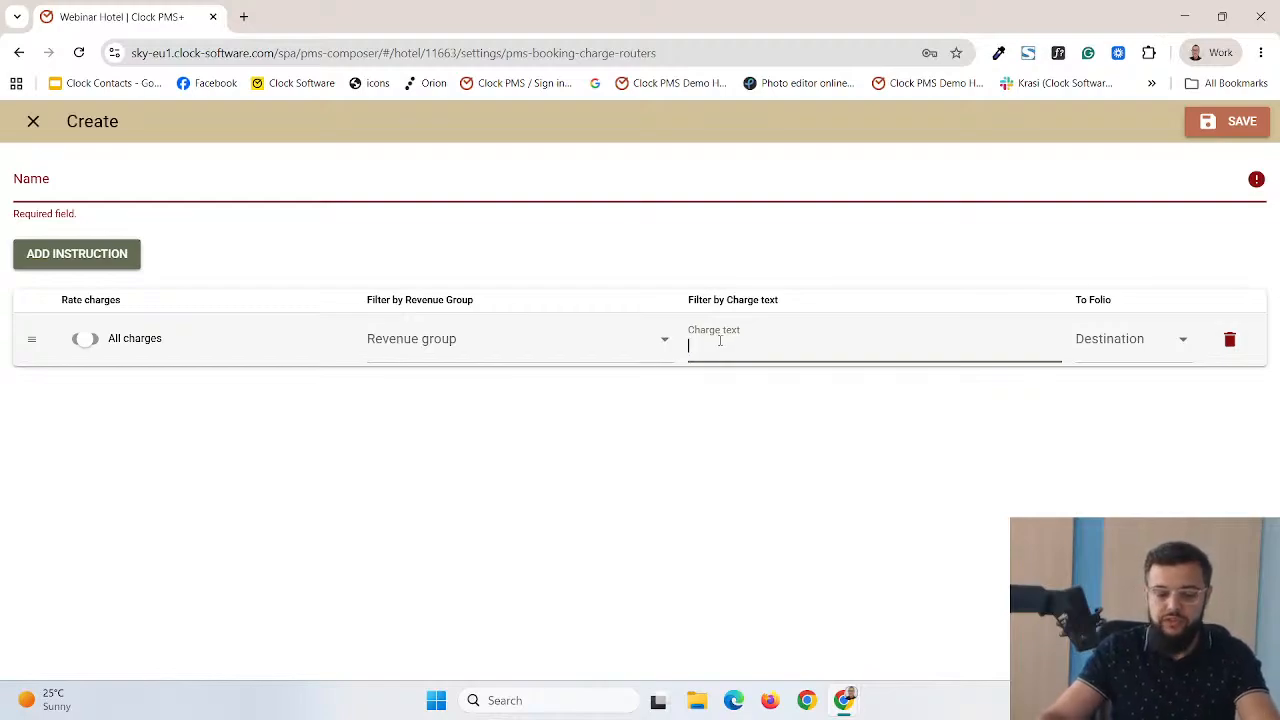
text(Wat)
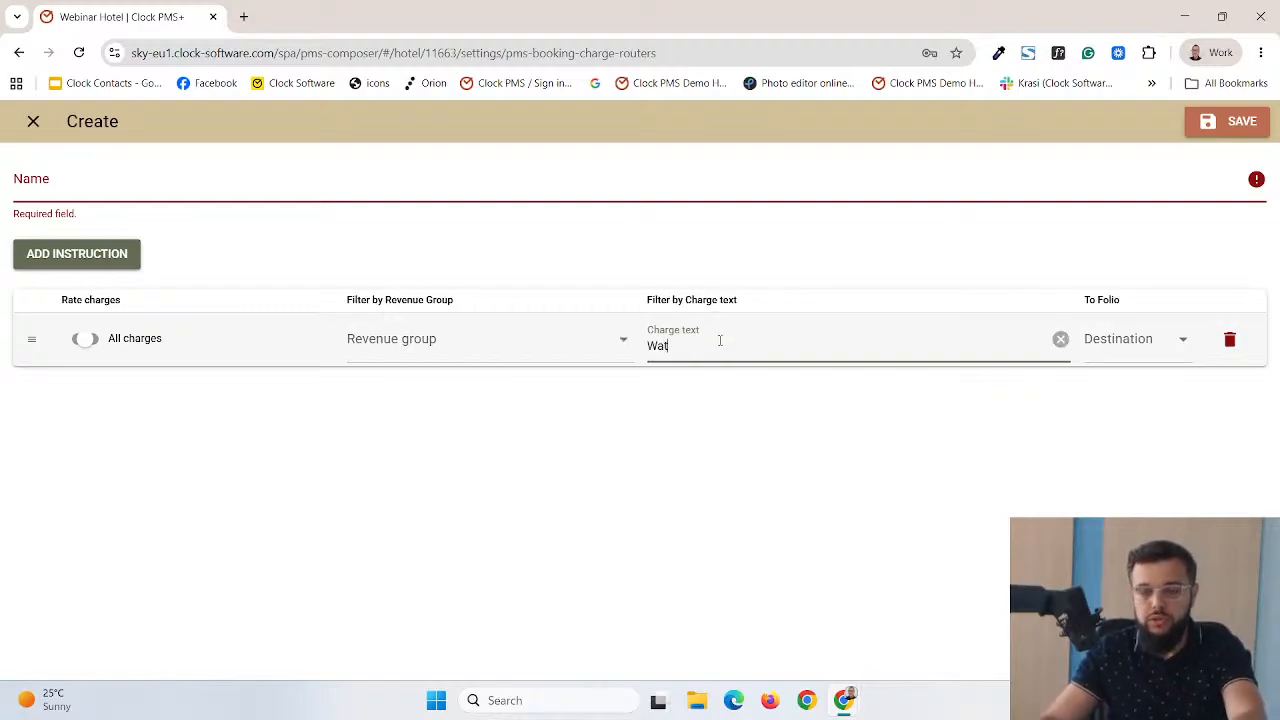
text(er)
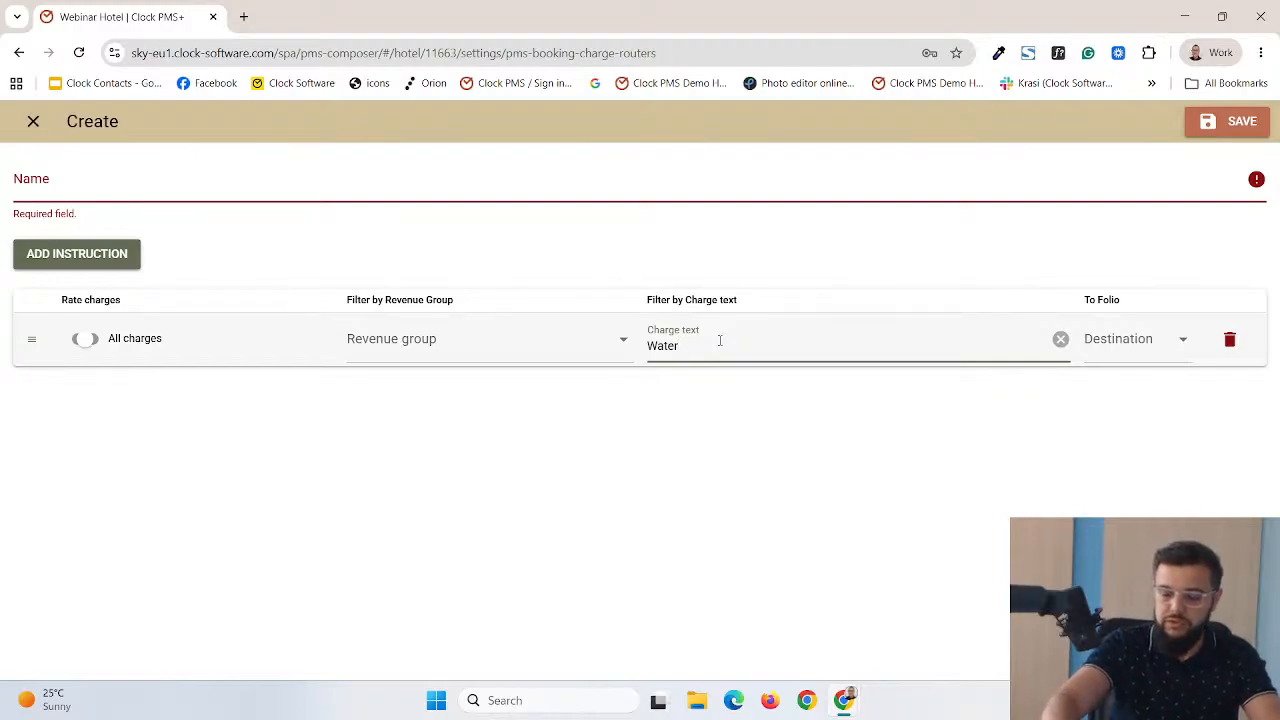
key(BackSpace)
key(BackSpace)
key(BackSpace)
key(BackSpace)
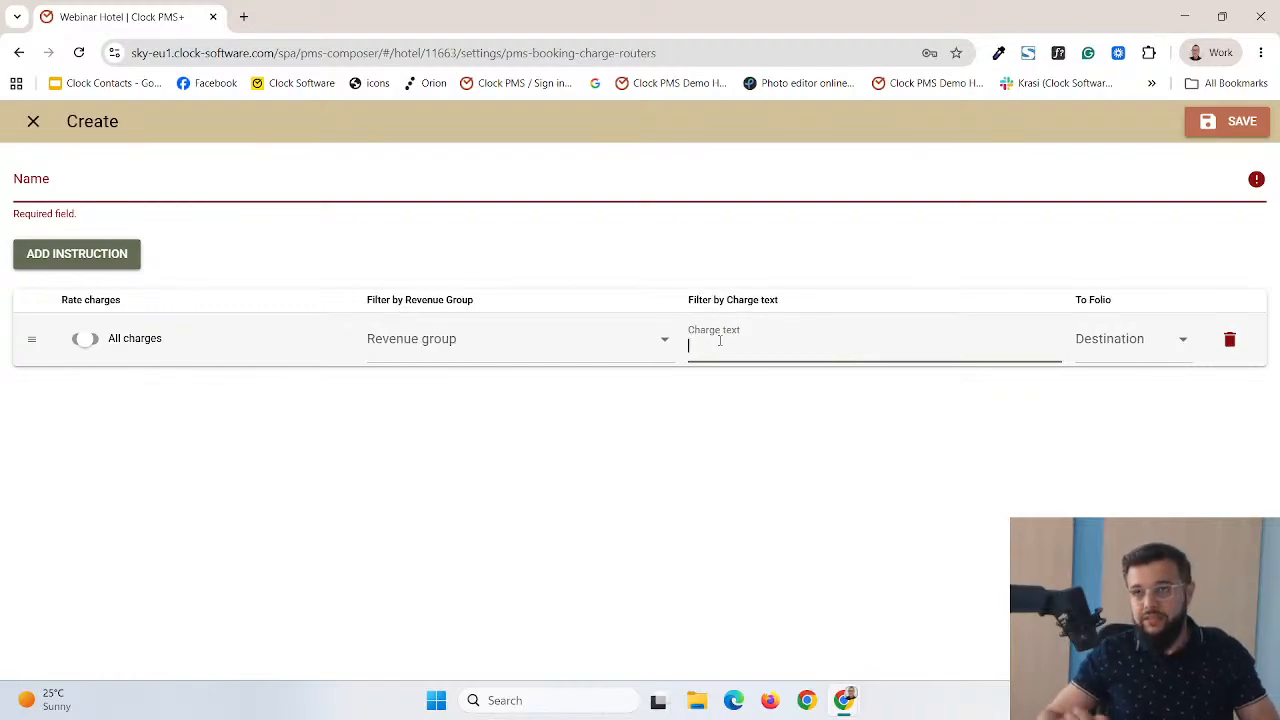
Add a second instruction and set the first instruction's destination to Company folio in Booking
click(1108, 355)
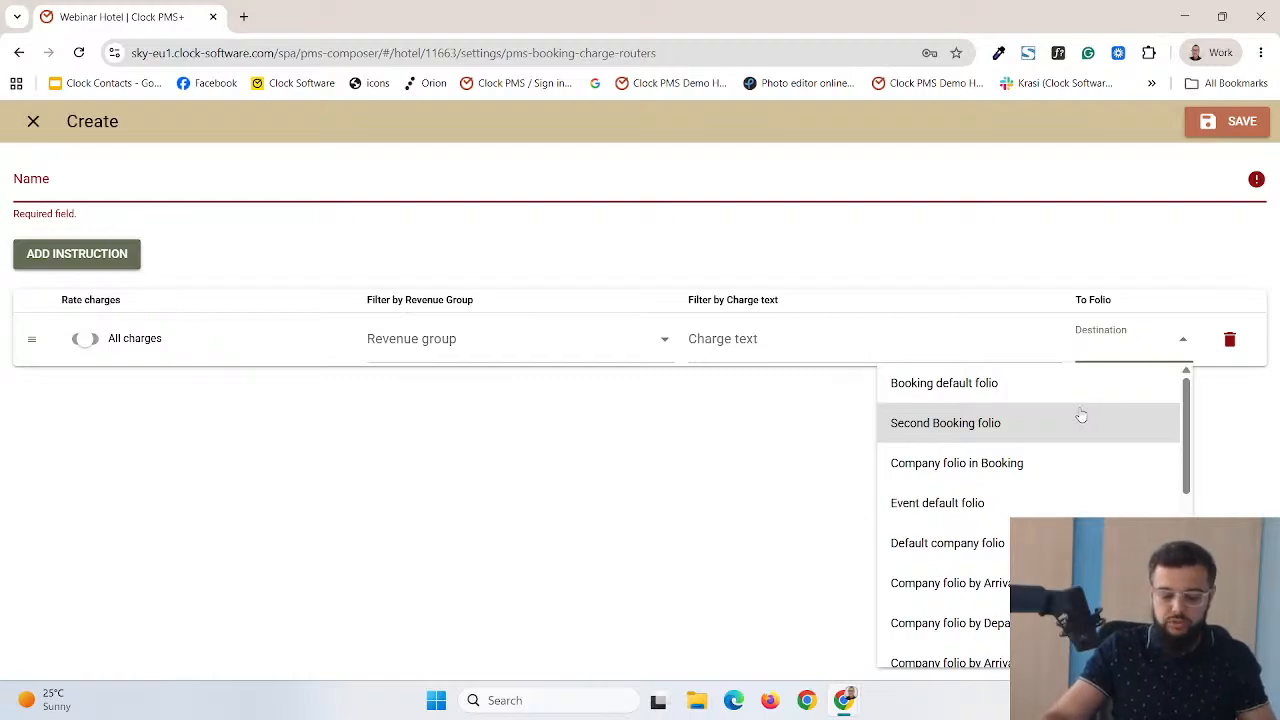
click(1128, 339)
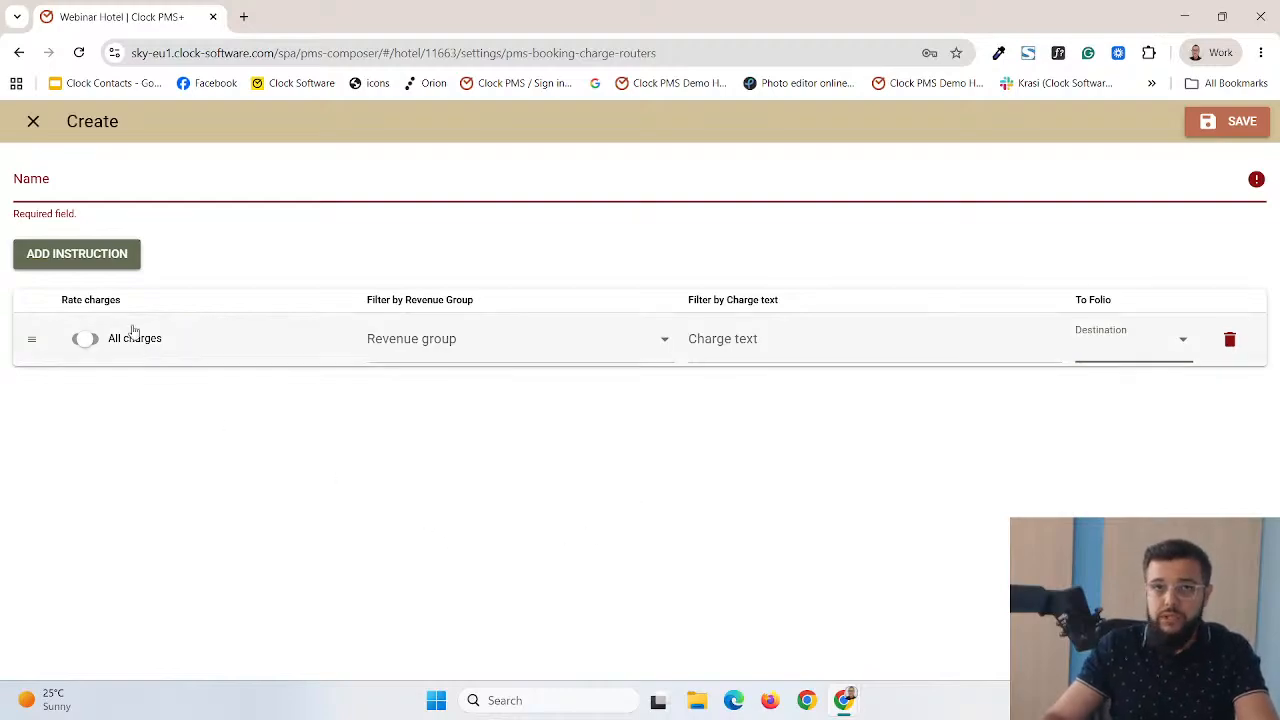
click(93, 262)
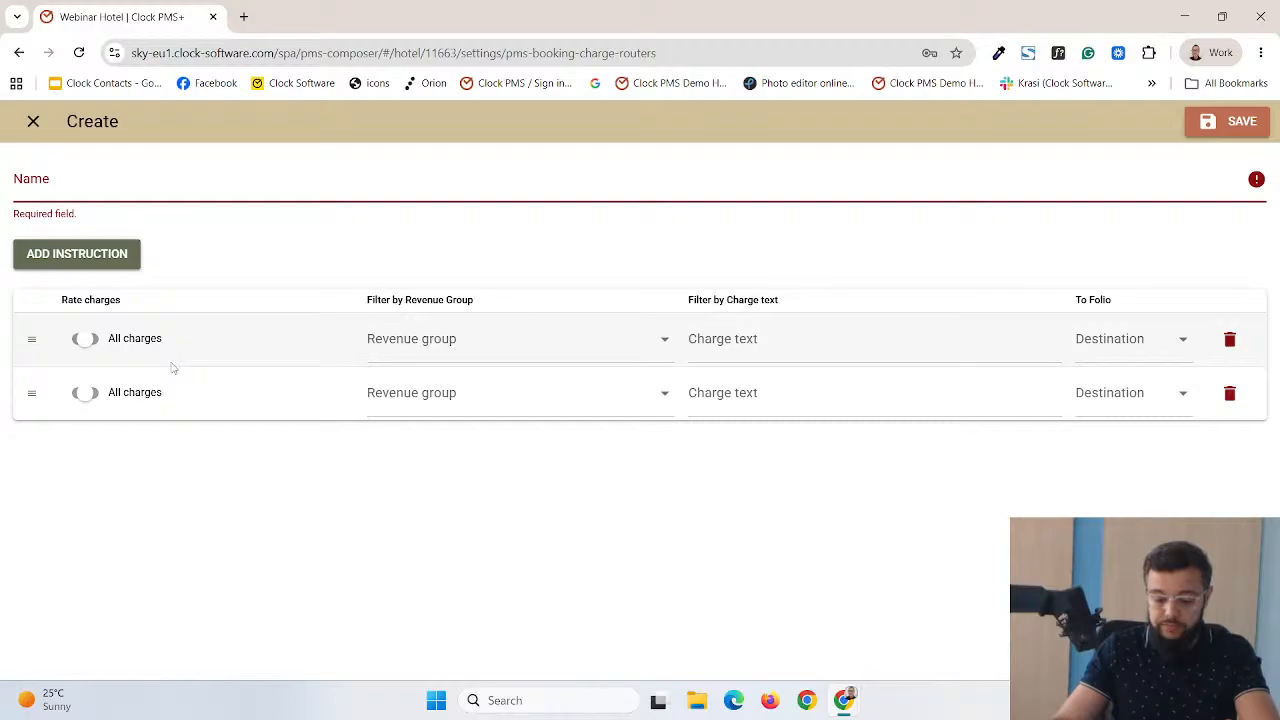
drag(31, 394, 30, 340)
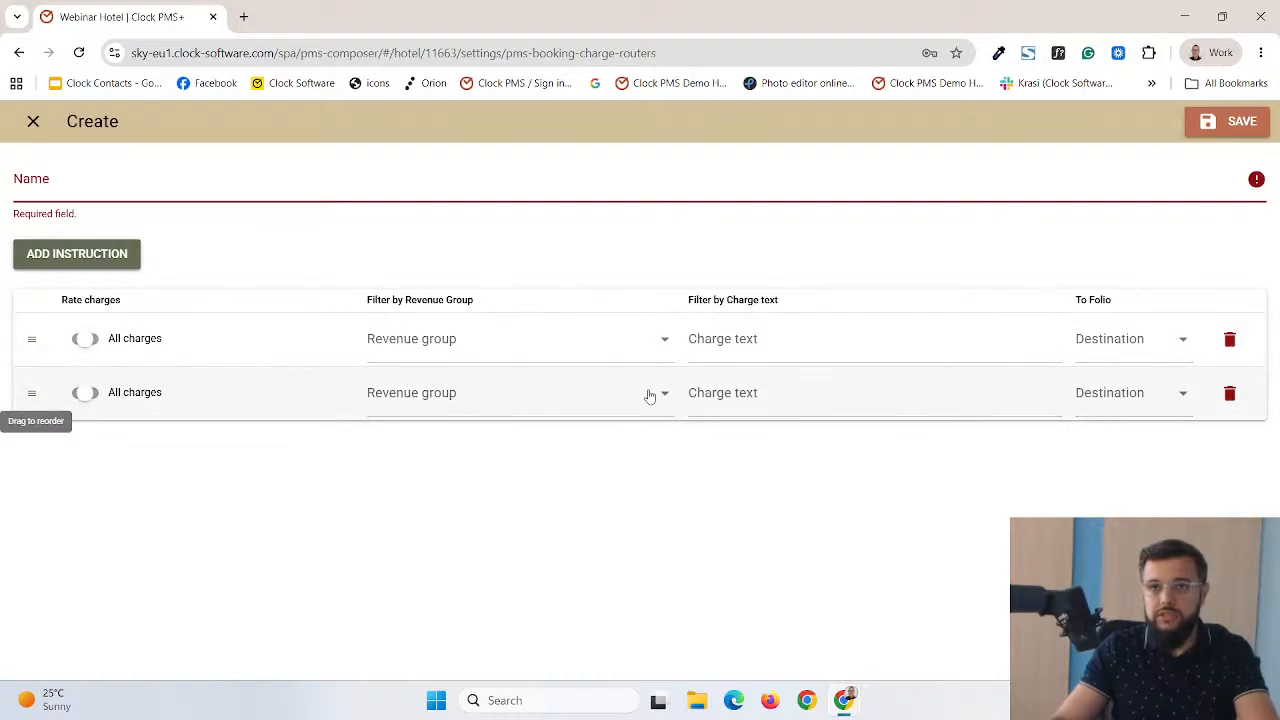
click(480, 341)
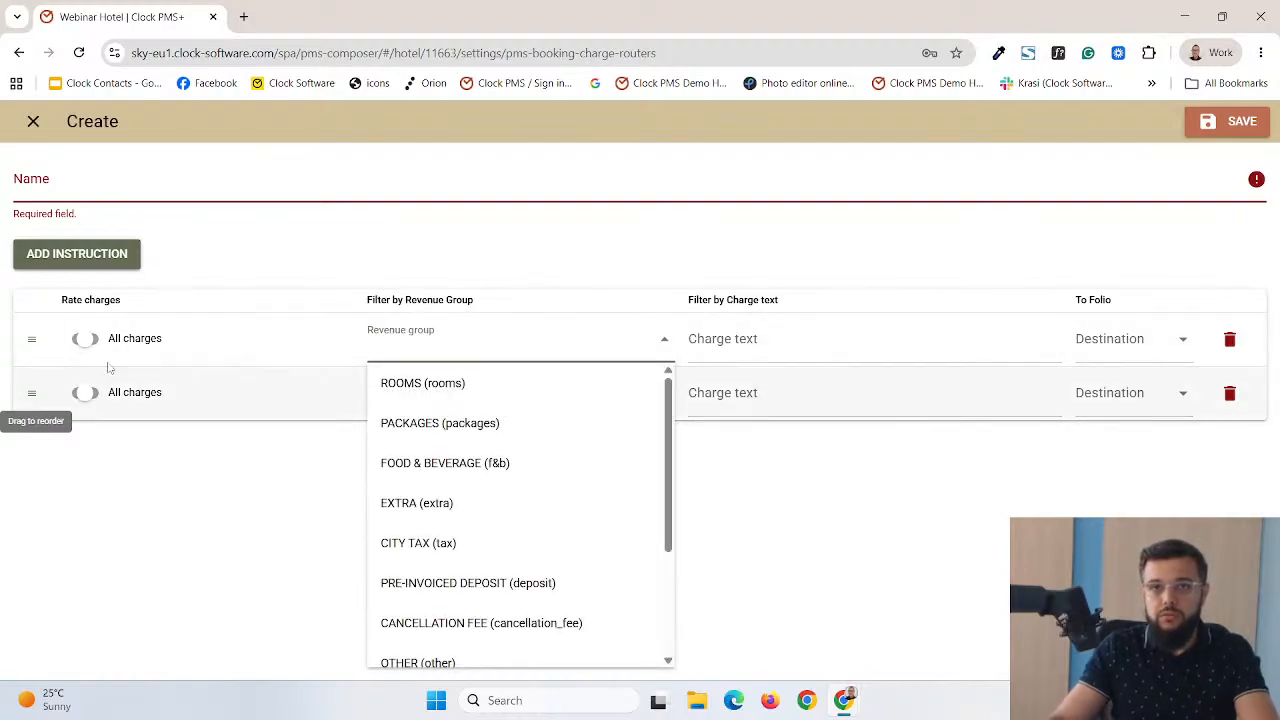
click(254, 540)
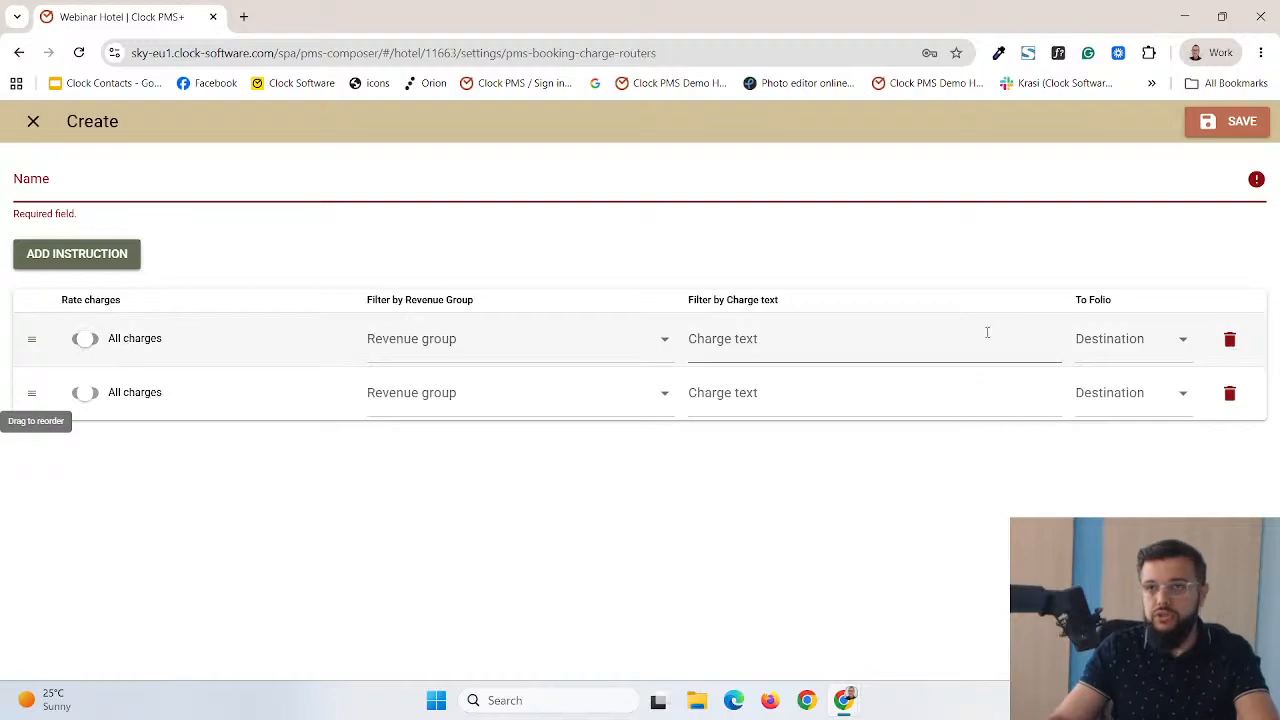
click(1118, 348)
click(993, 470)
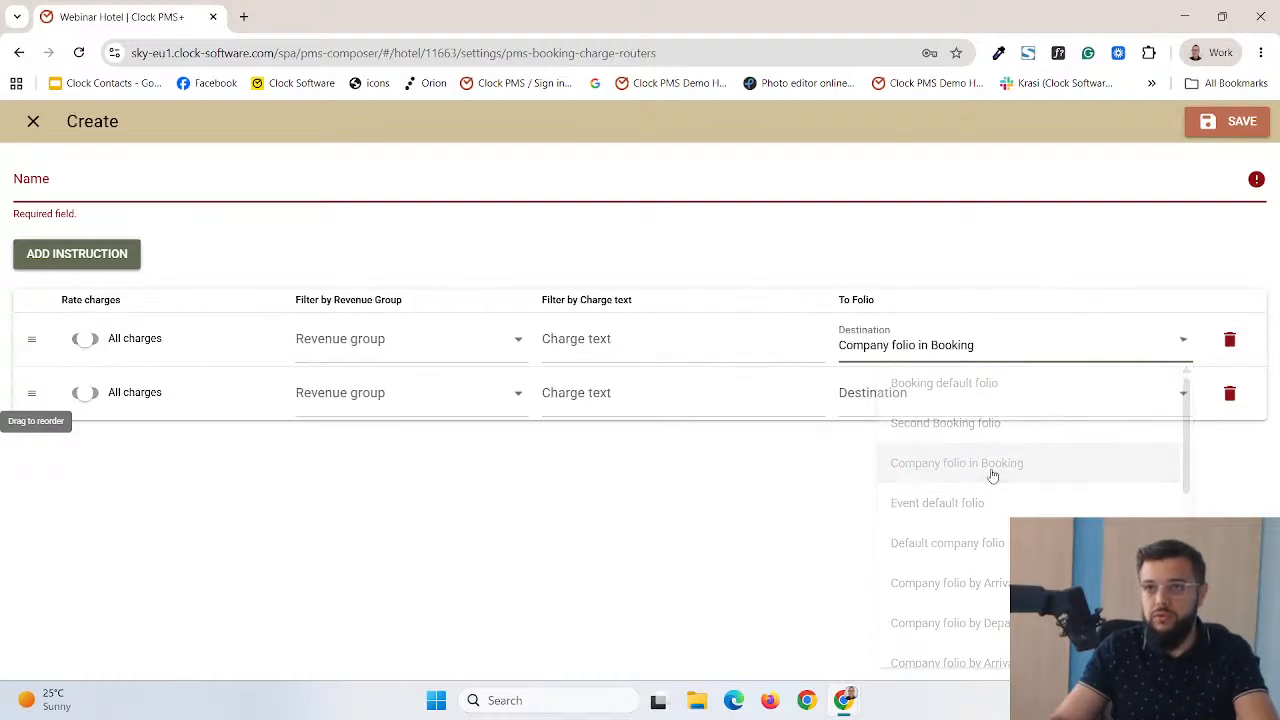
Set the second instruction's revenue group to CITY TAX (tax) and its destination to Booking default folio
click(392, 397)
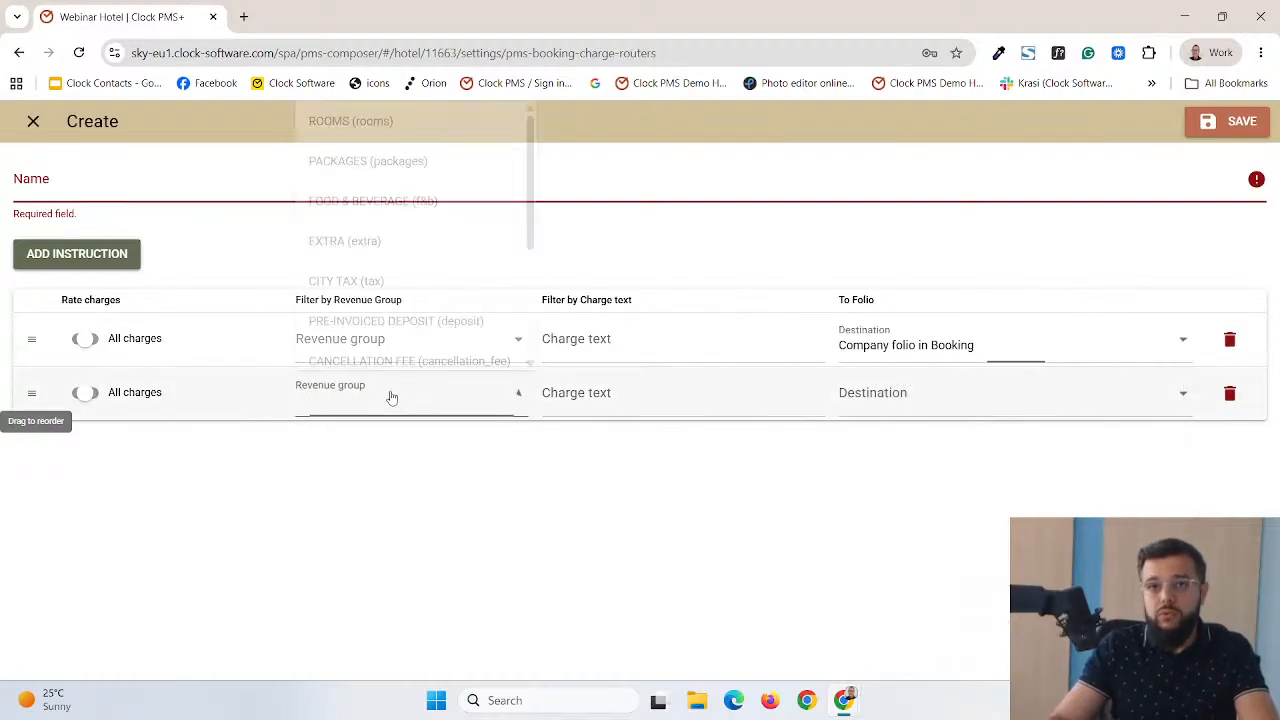
click(363, 281)
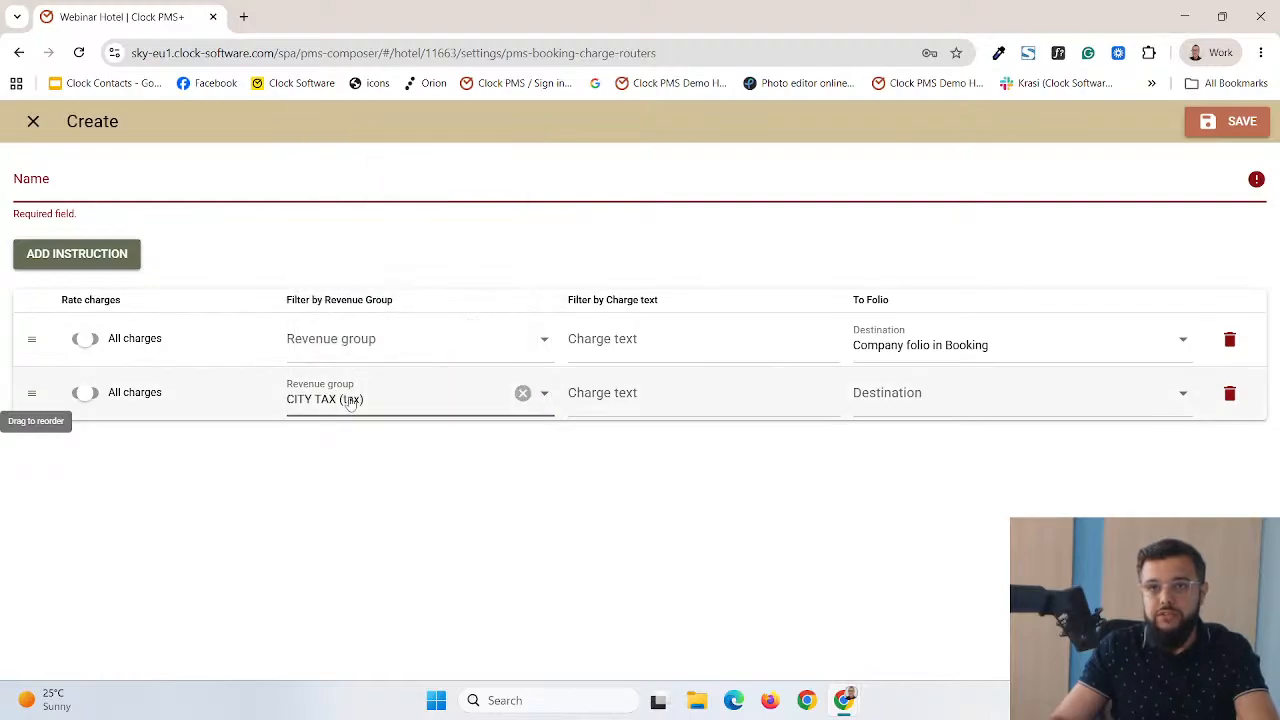
click(903, 409)
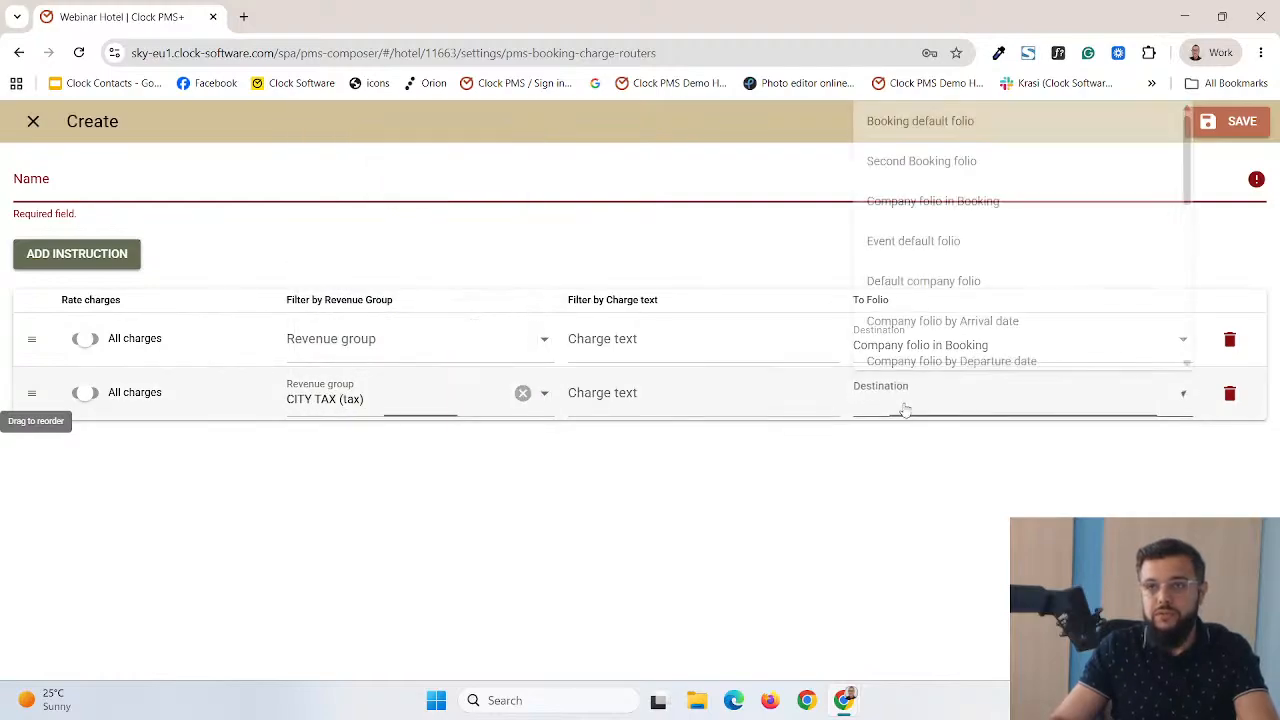
click(901, 124)
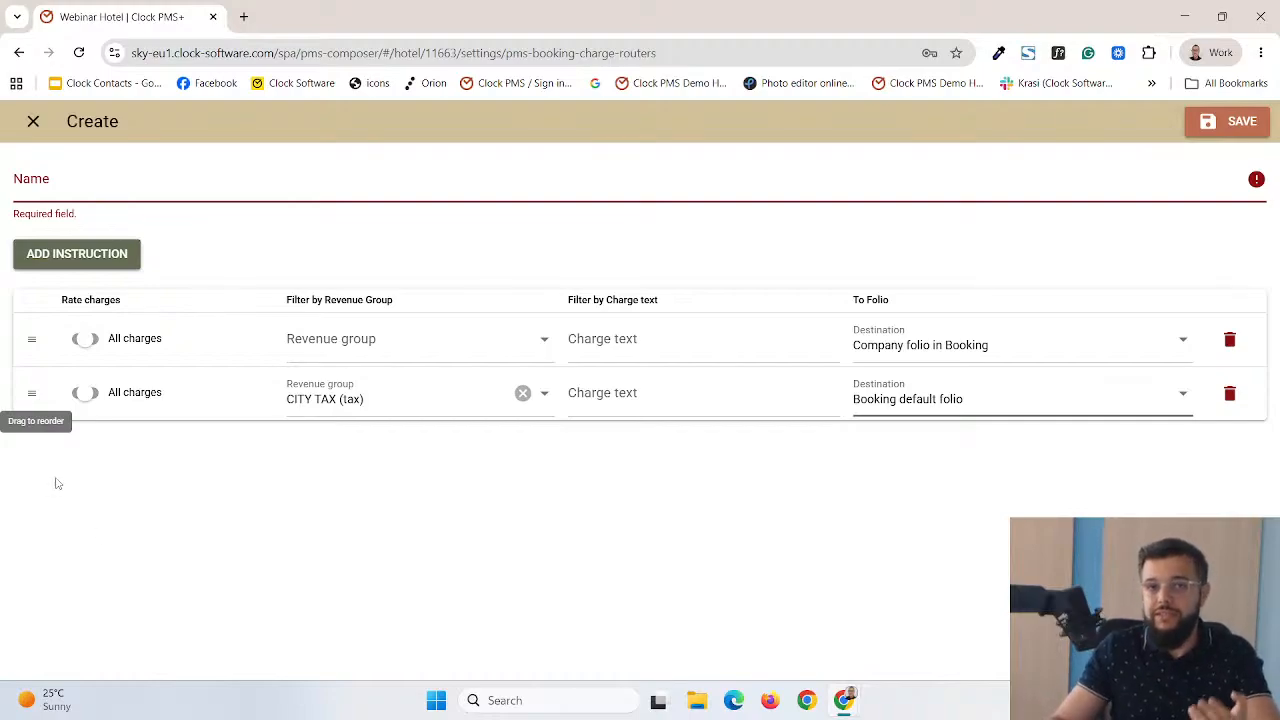
Move the CITY TAX instruction above the Company folio instruction, and close the new routing without saving
drag(31, 392, 31, 335)
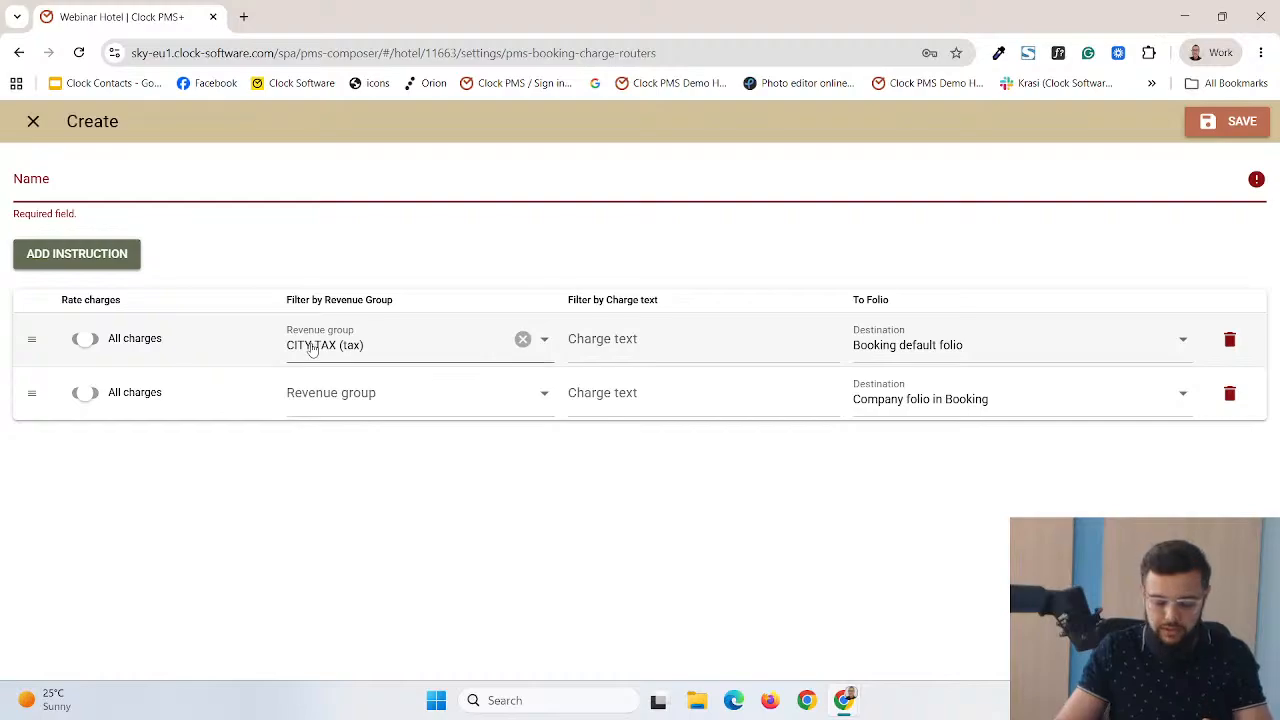
click(33, 122)
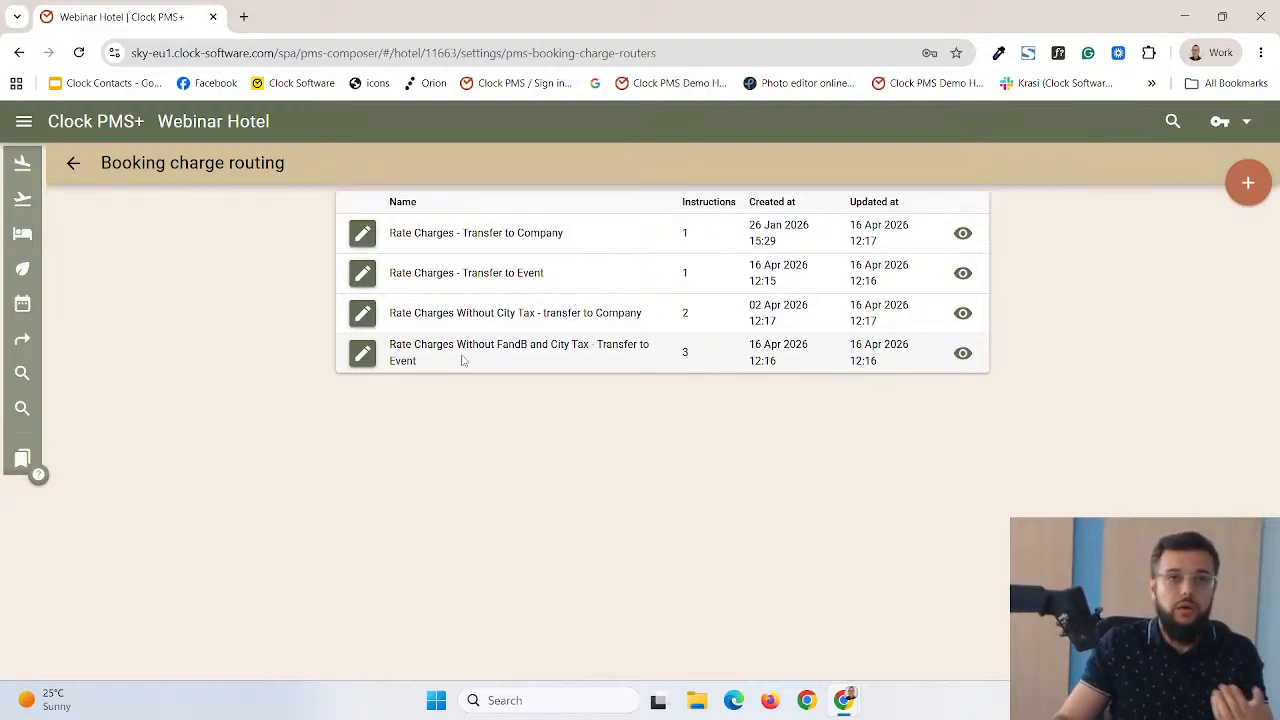
Search the active companies for "router"
click(26, 380)
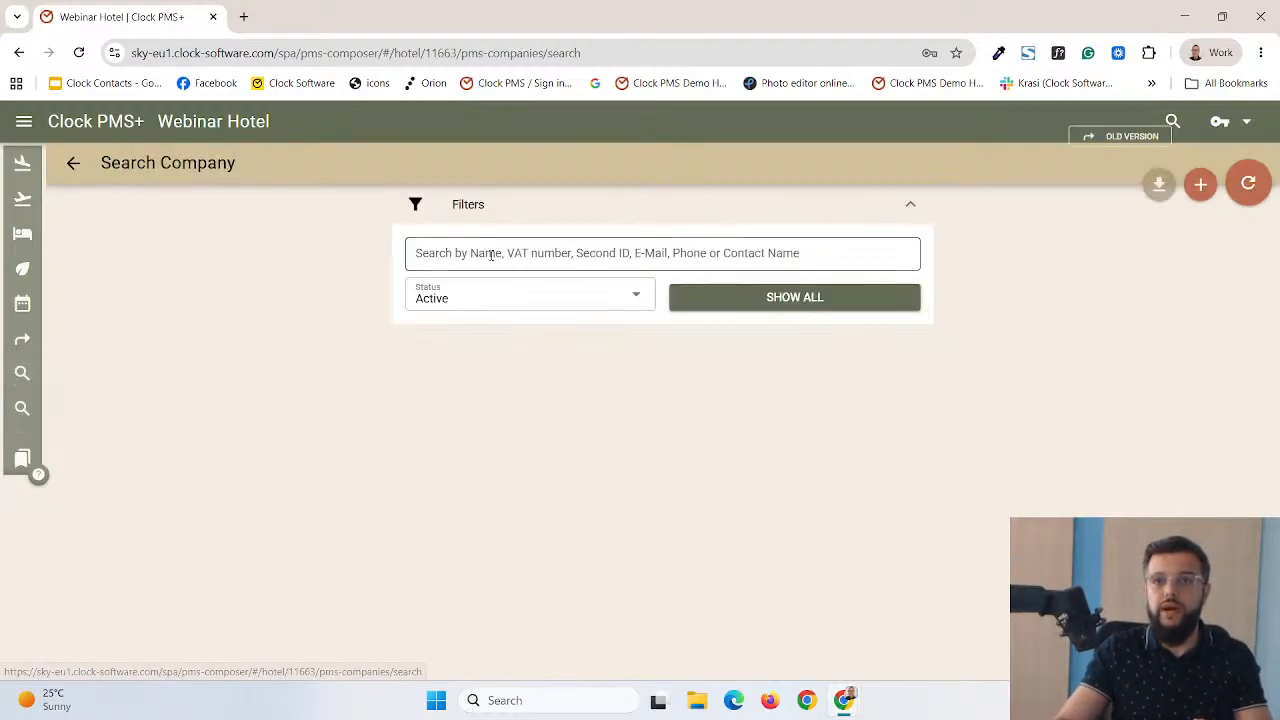
click(491, 255)
text(router)
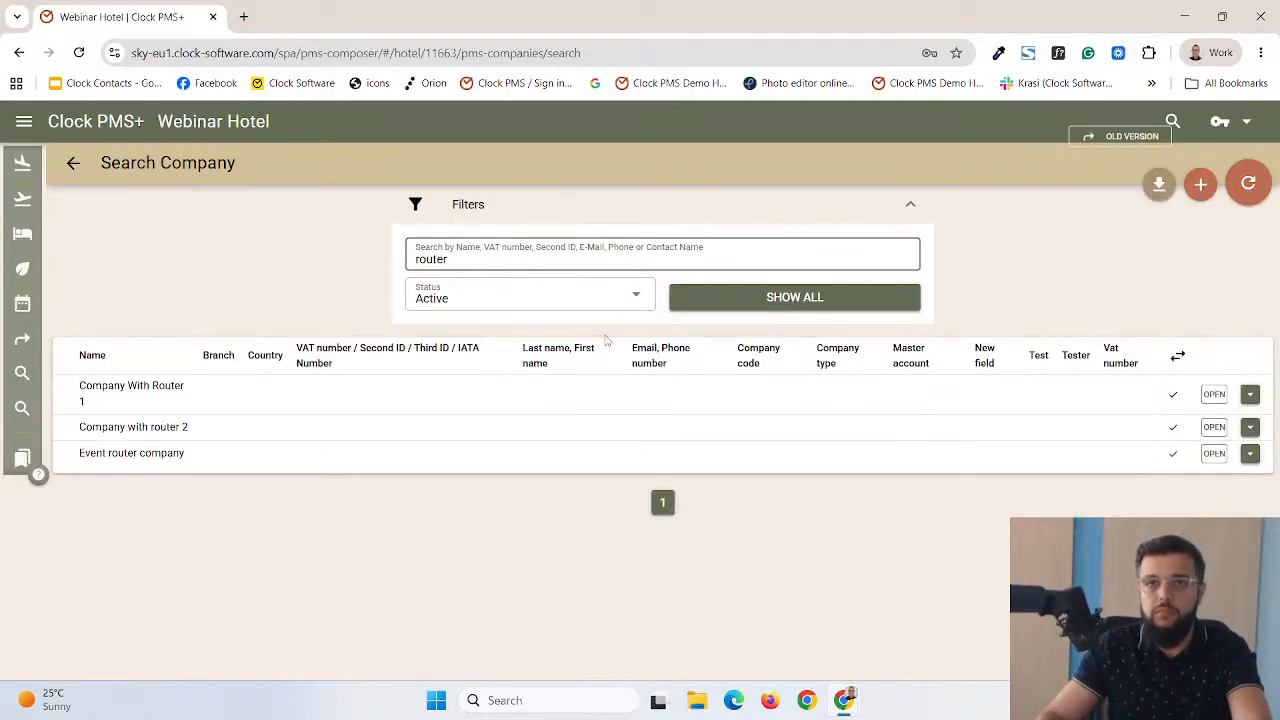
Open Company With Router 1 and set its Corp 2026-3 contract's booking charge routing to Rate Charges - Transfer to Company, saving the contract
click(1219, 399)
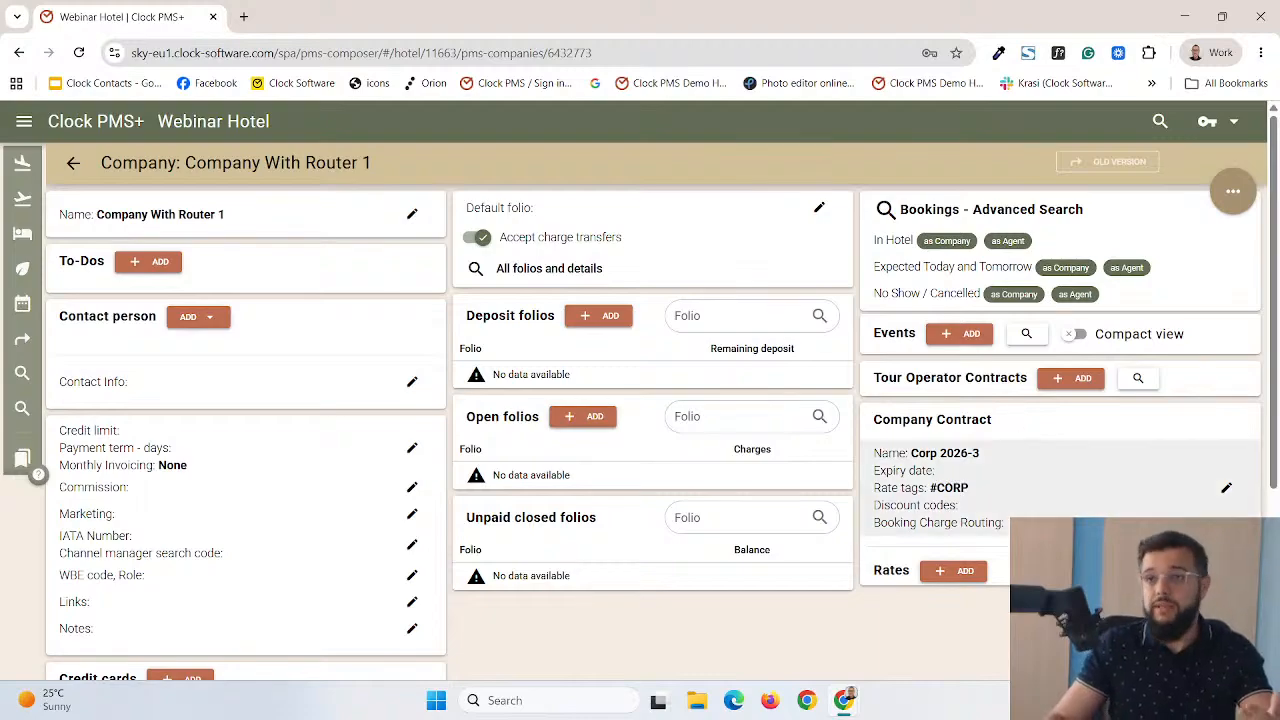
click(1226, 487)
scroll(1100, 490, down, 3)
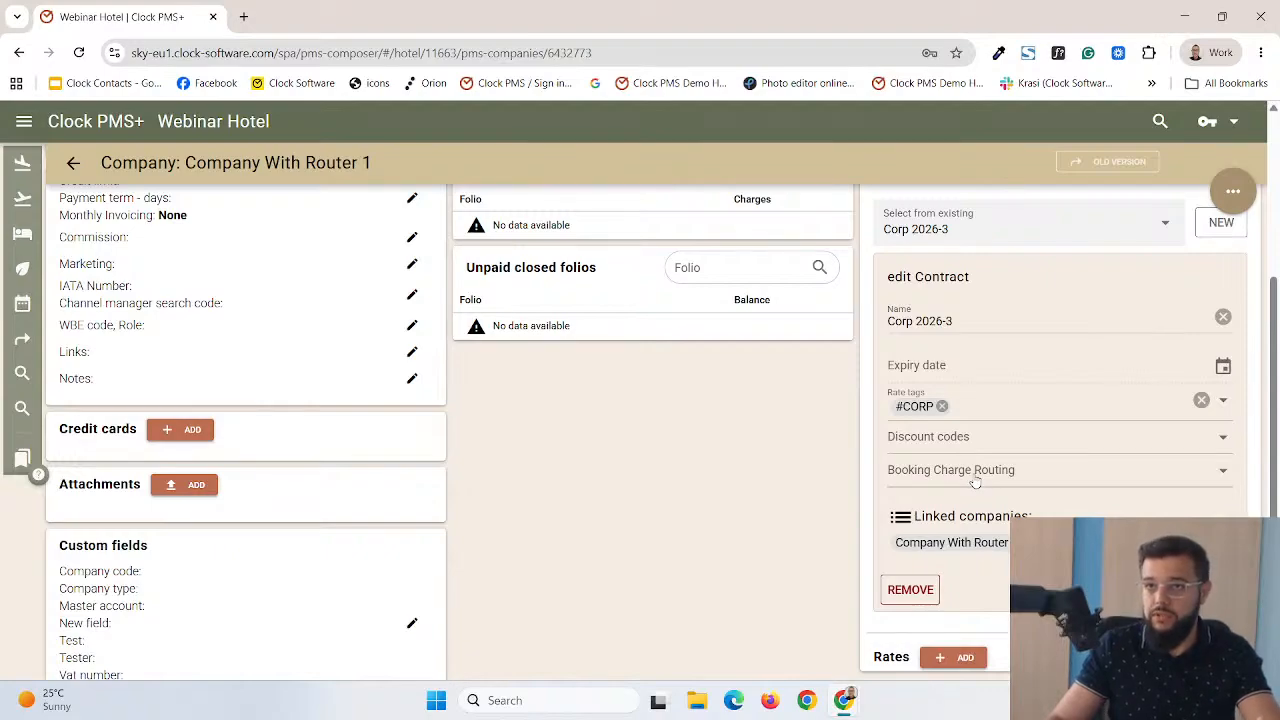
click(972, 481)
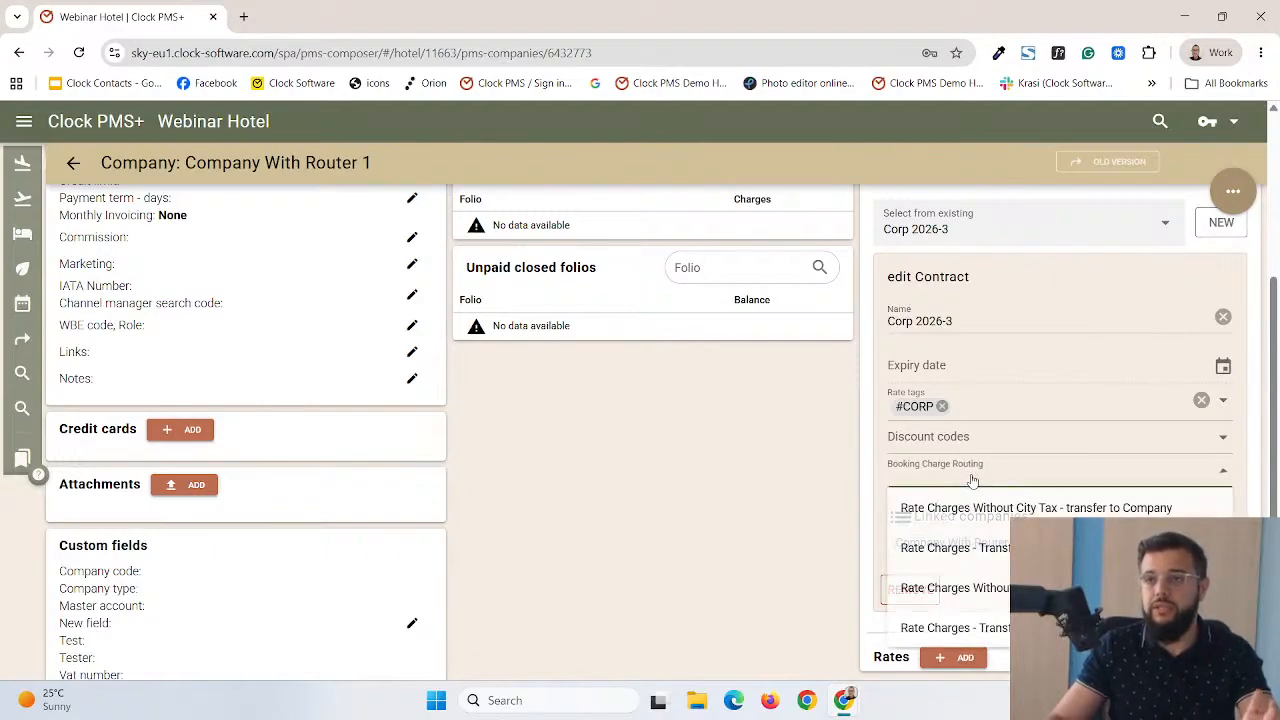
click(967, 632)
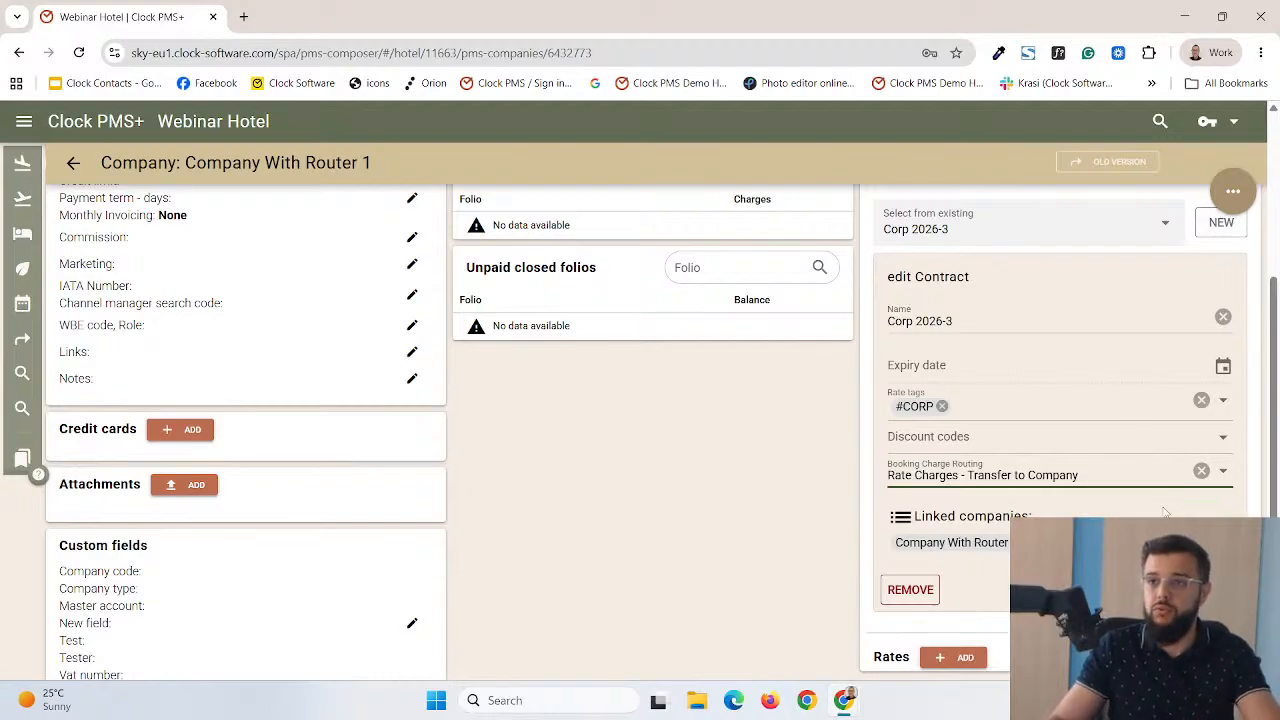
click(1214, 590)
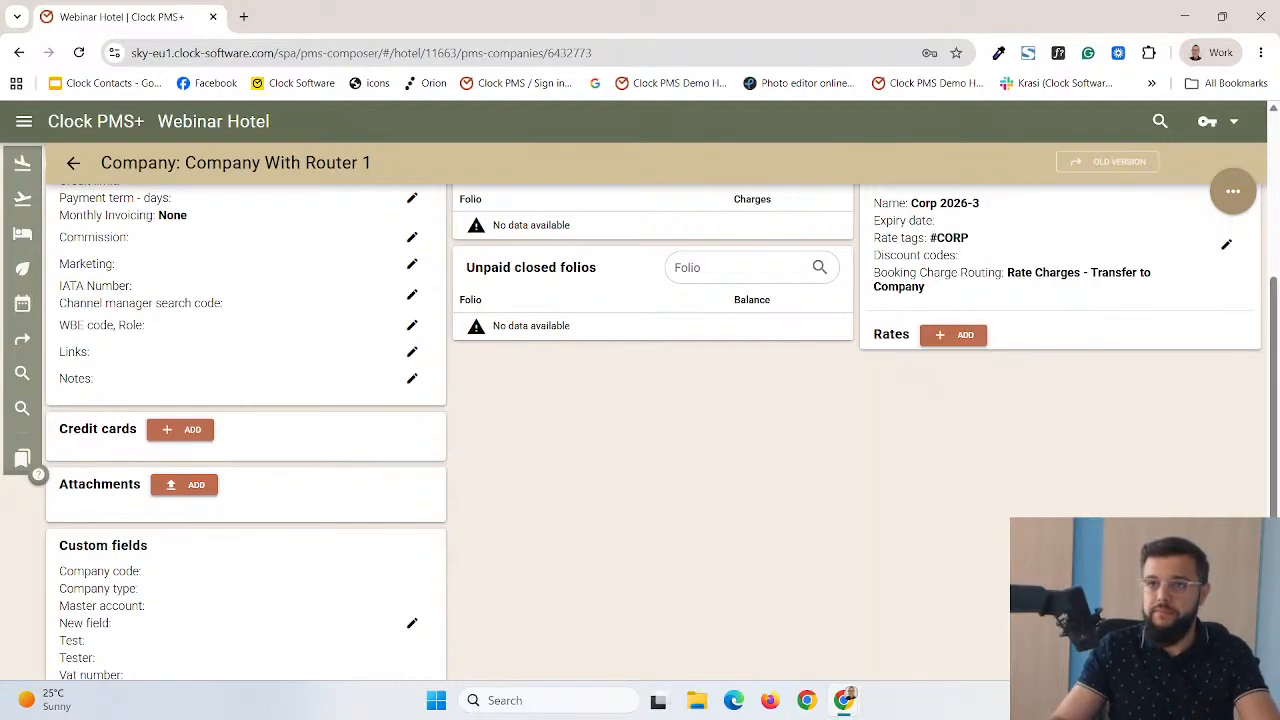
scroll(1164, 482, up, 2)
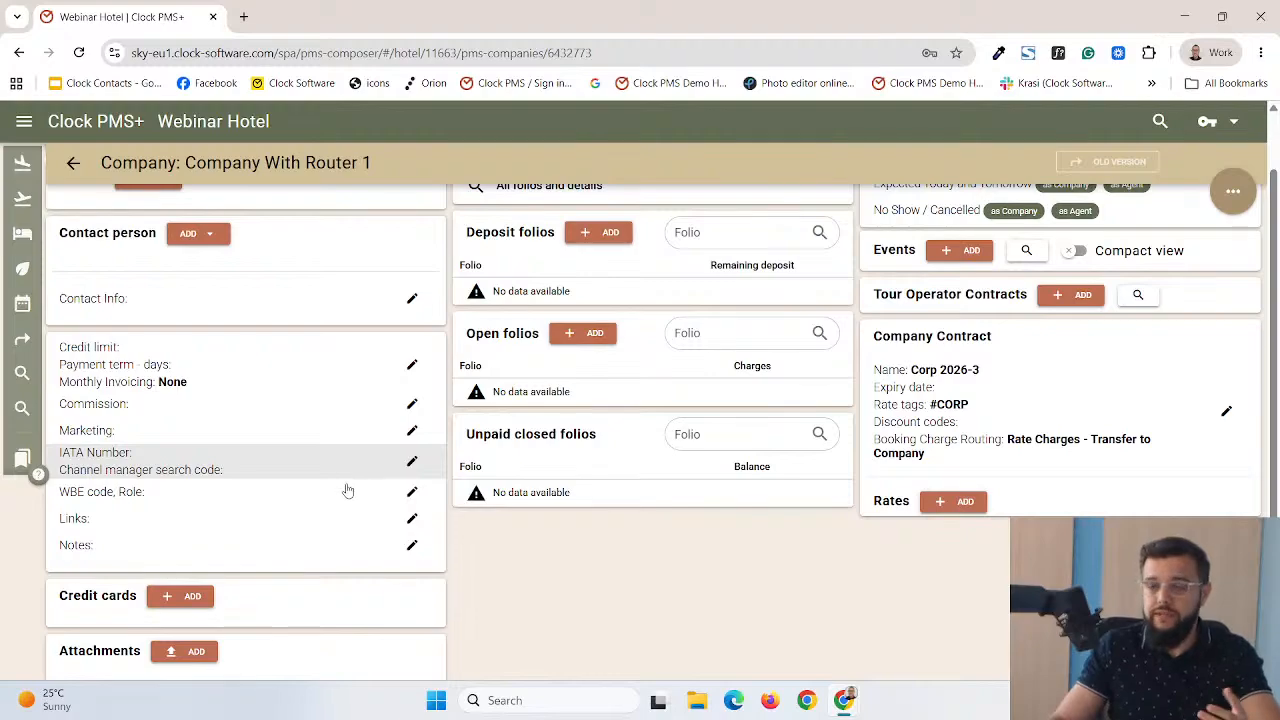
List all events, open Event with router 1, and examine the options available for its booking charge routing
click(20, 410)
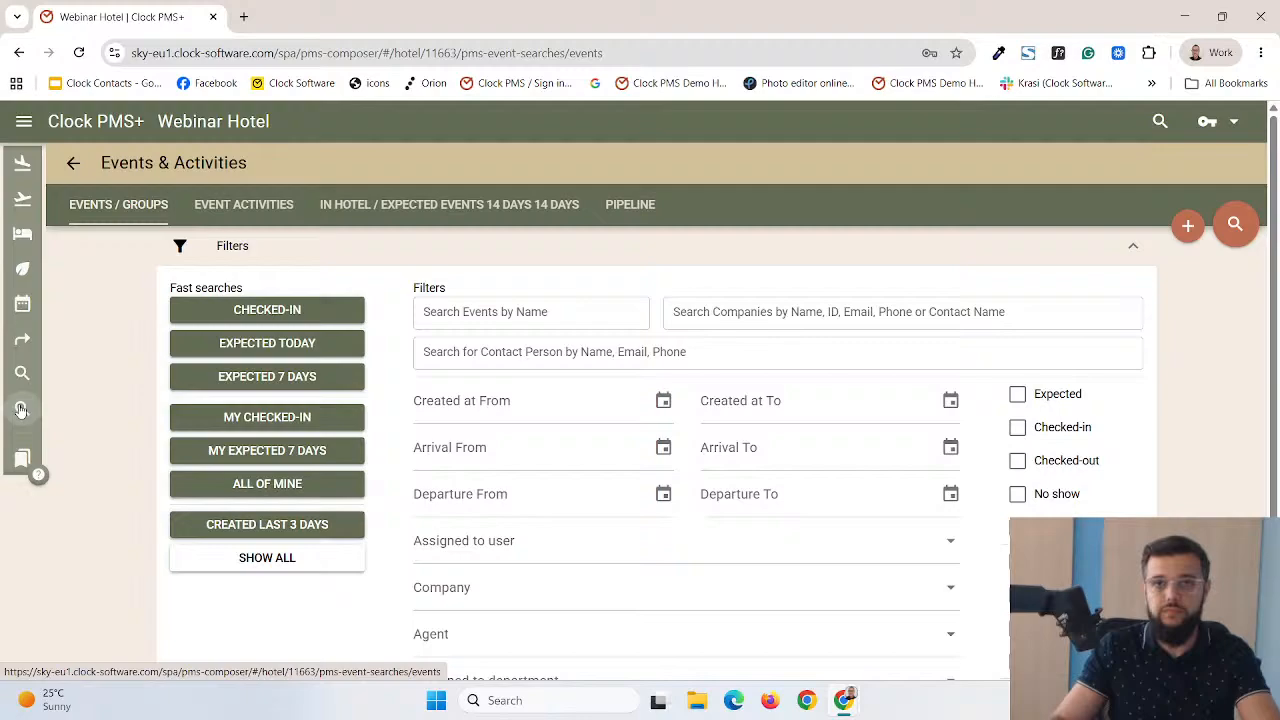
click(1232, 224)
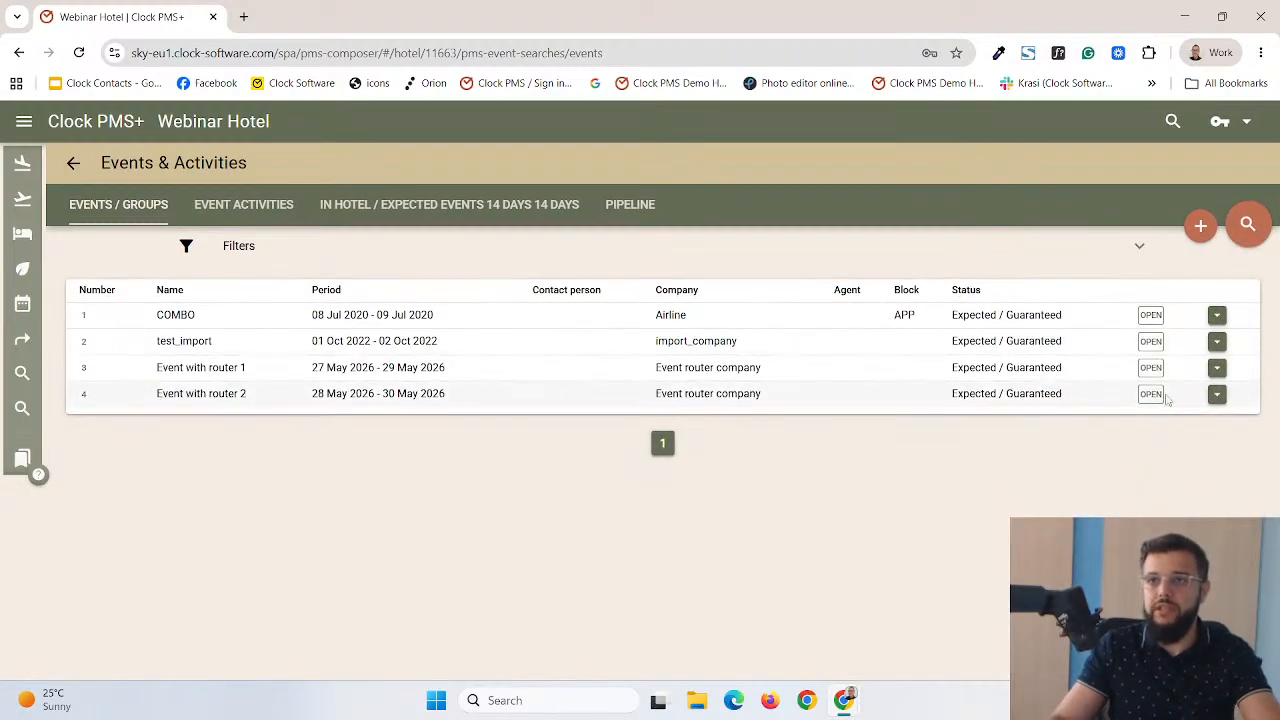
click(1151, 367)
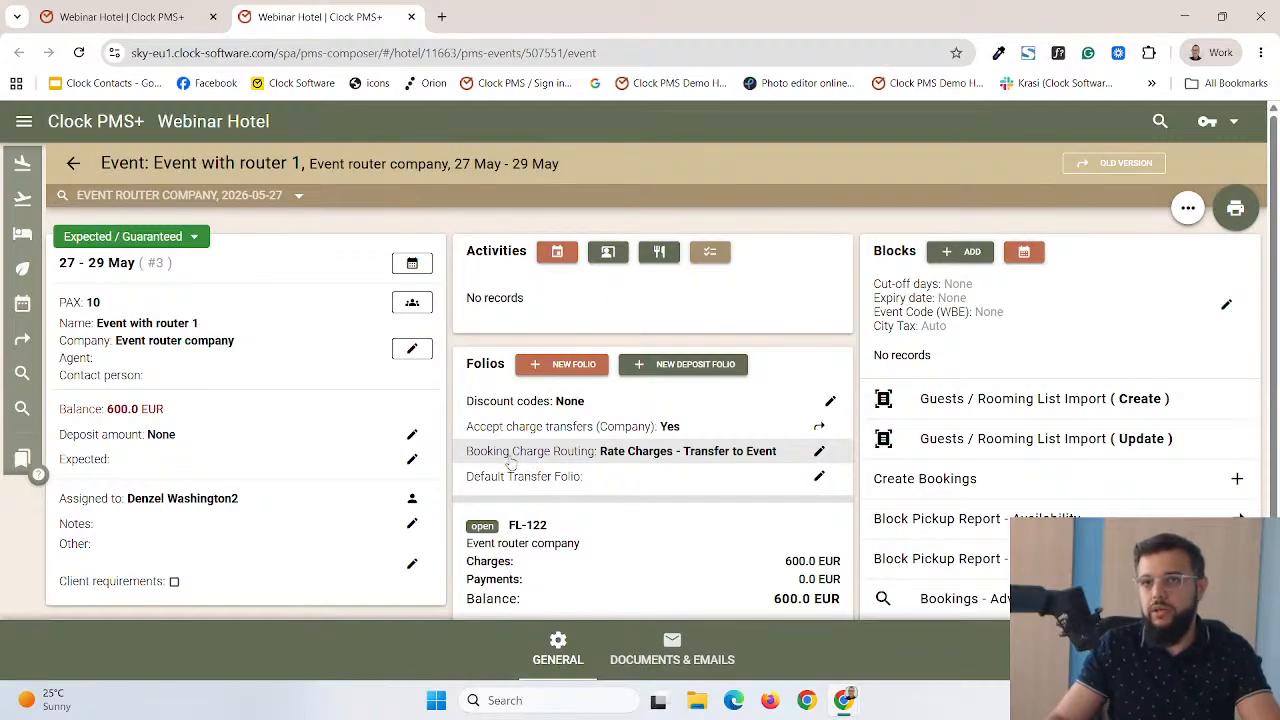
click(819, 451)
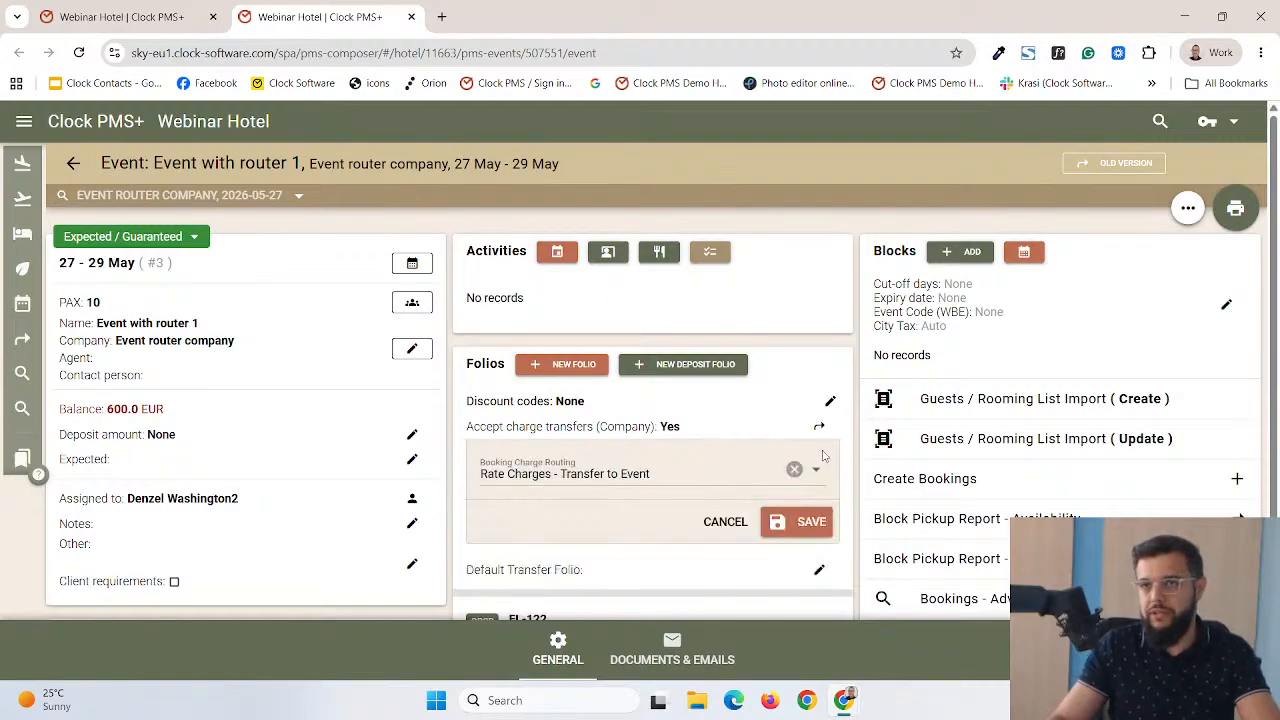
click(722, 480)
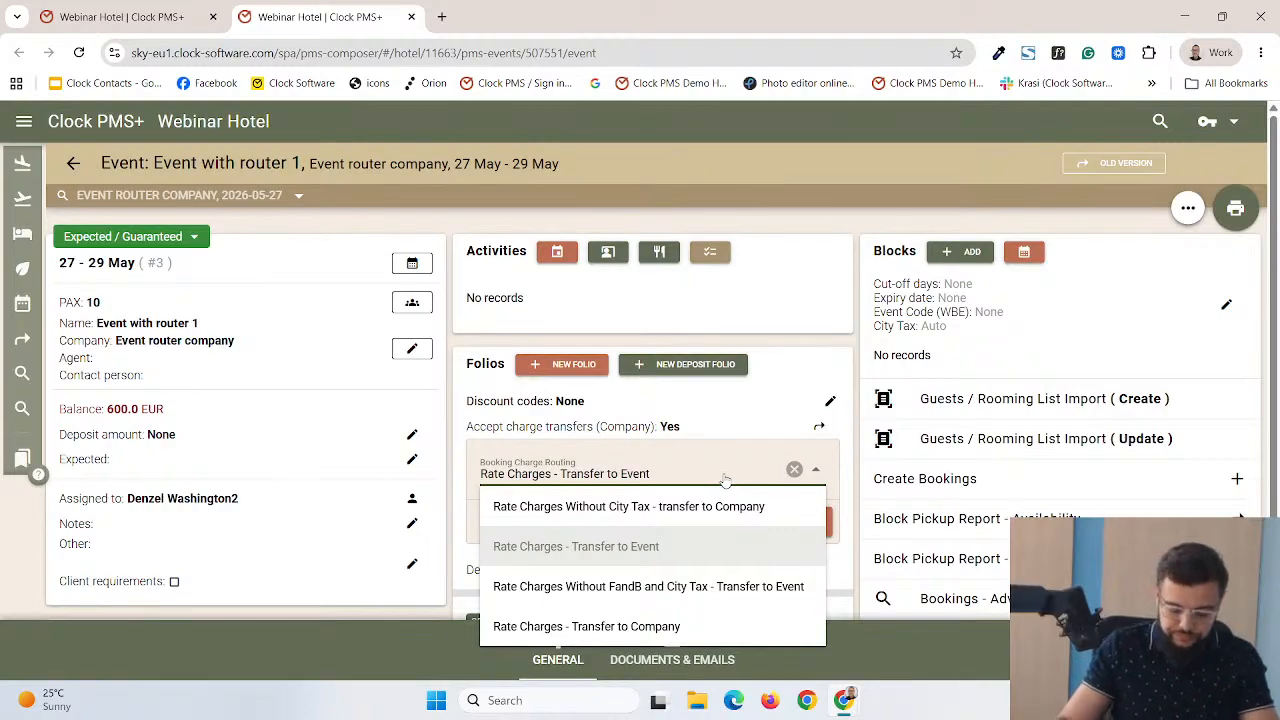
click(699, 456)
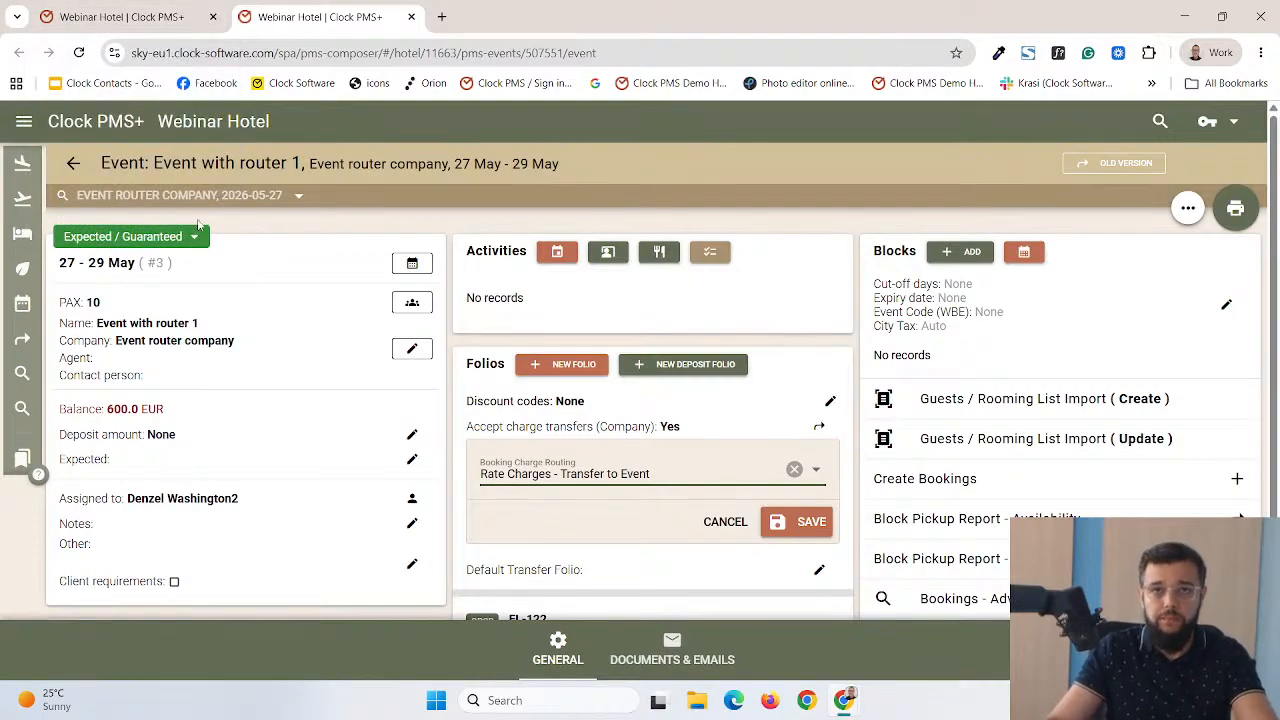
Review the instruction in the Rate Charges - Transfer to Company routing in the hotel's booking settings, and close it unchanged
click(25, 122)
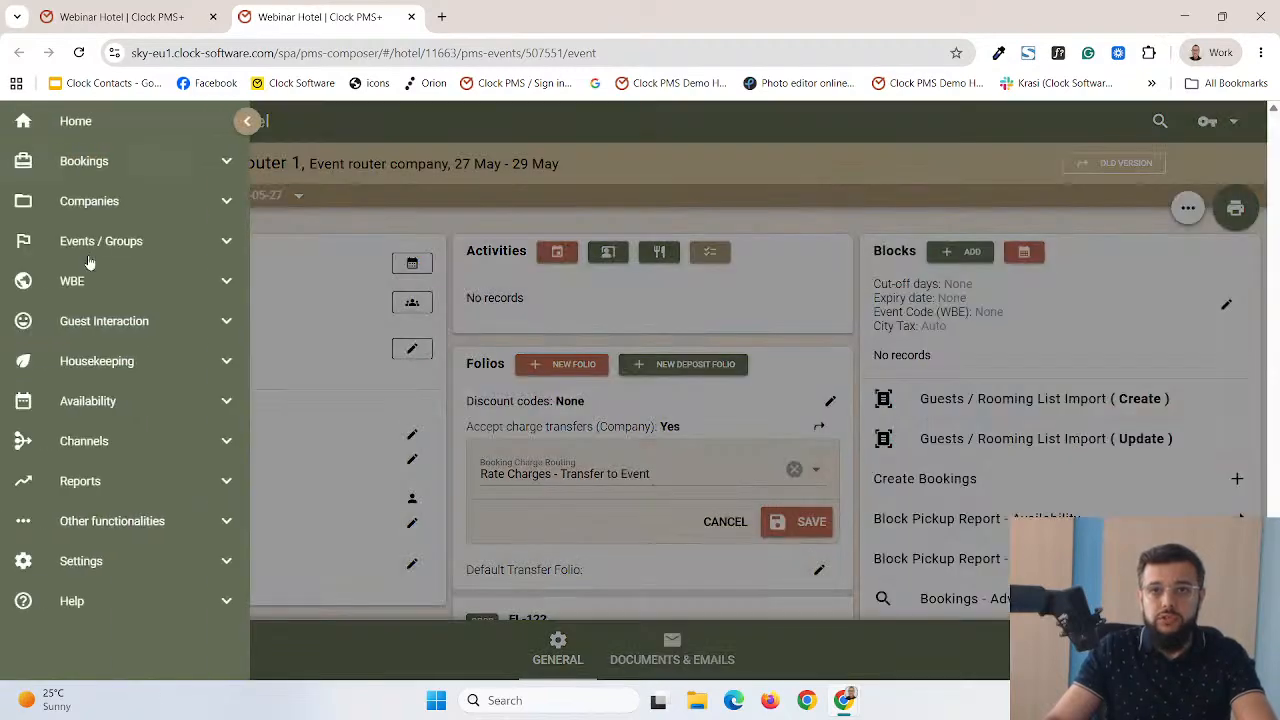
click(98, 566)
click(98, 602)
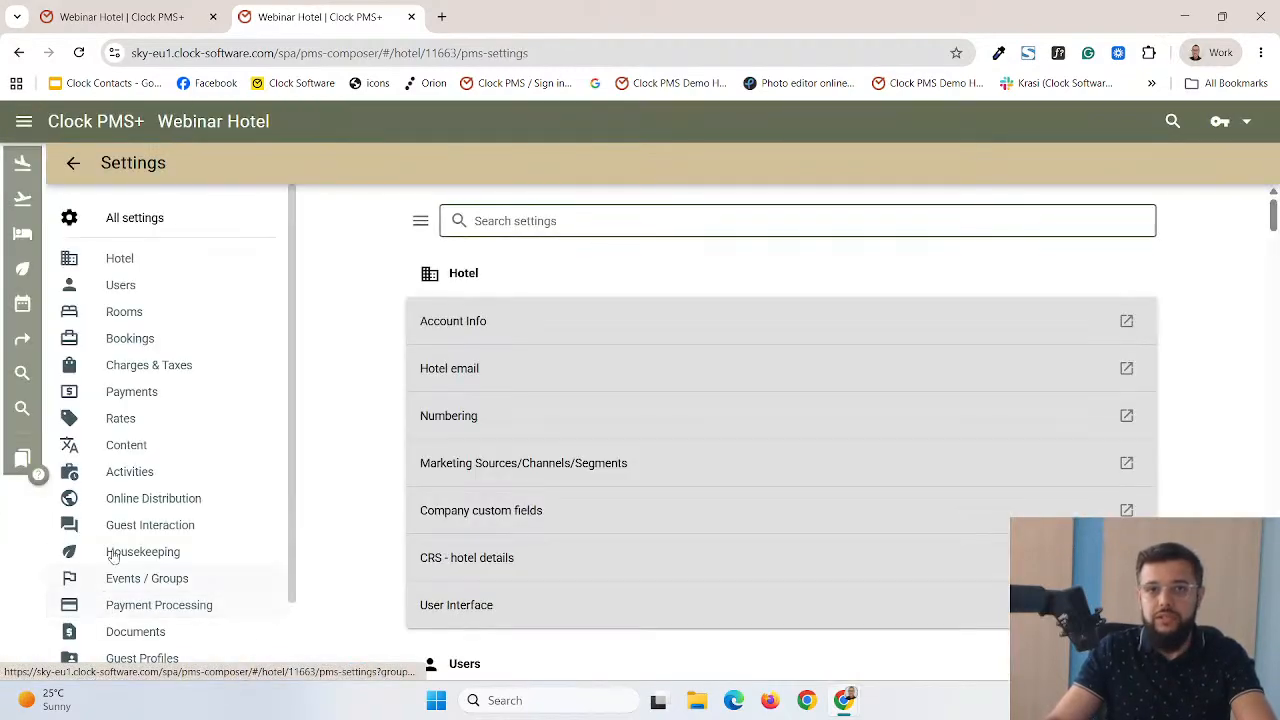
click(129, 338)
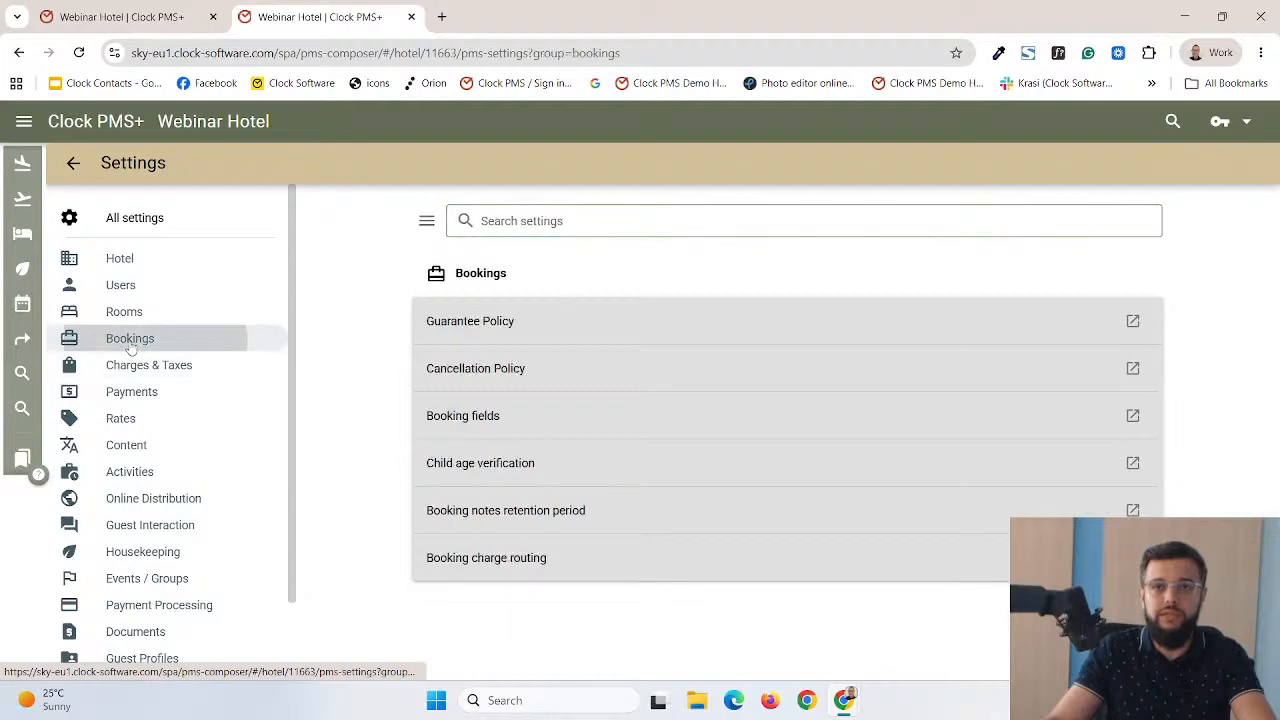
click(479, 563)
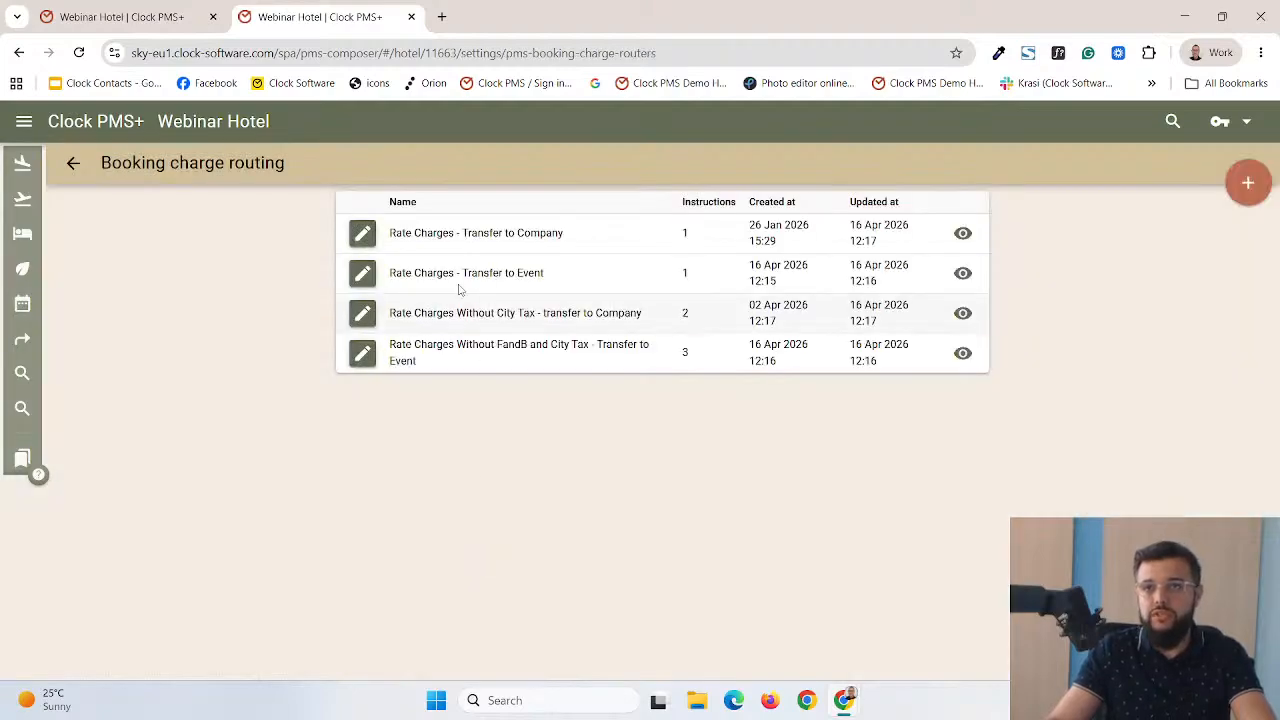
click(362, 237)
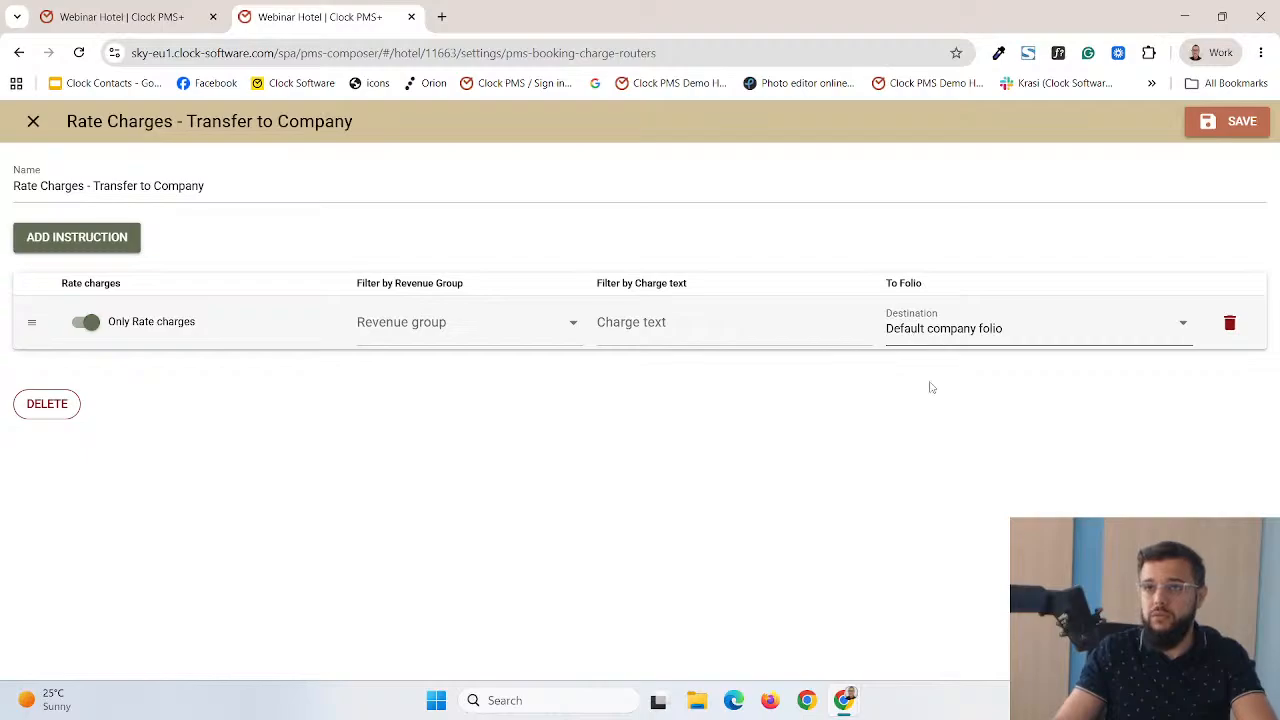
click(33, 122)
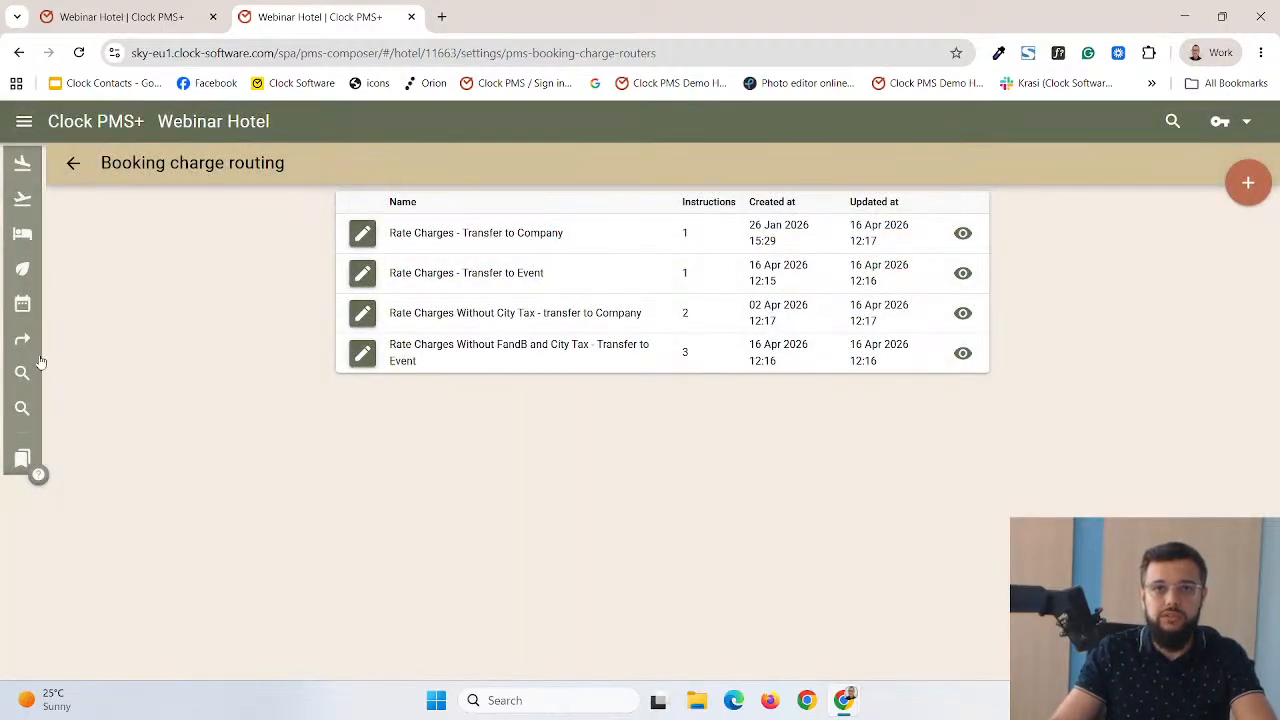
Show the available rates for Company With Router 1 for a stay from 27 to 29 May 2026
click(23, 341)
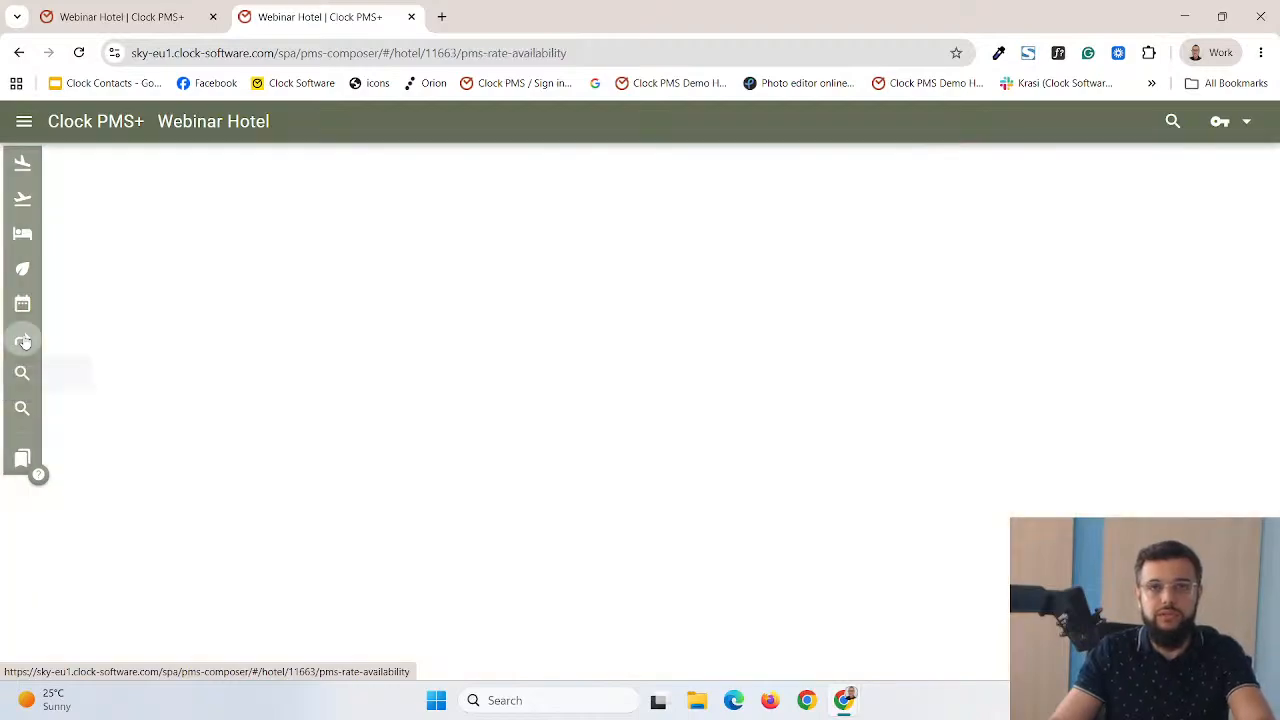
click(149, 490)
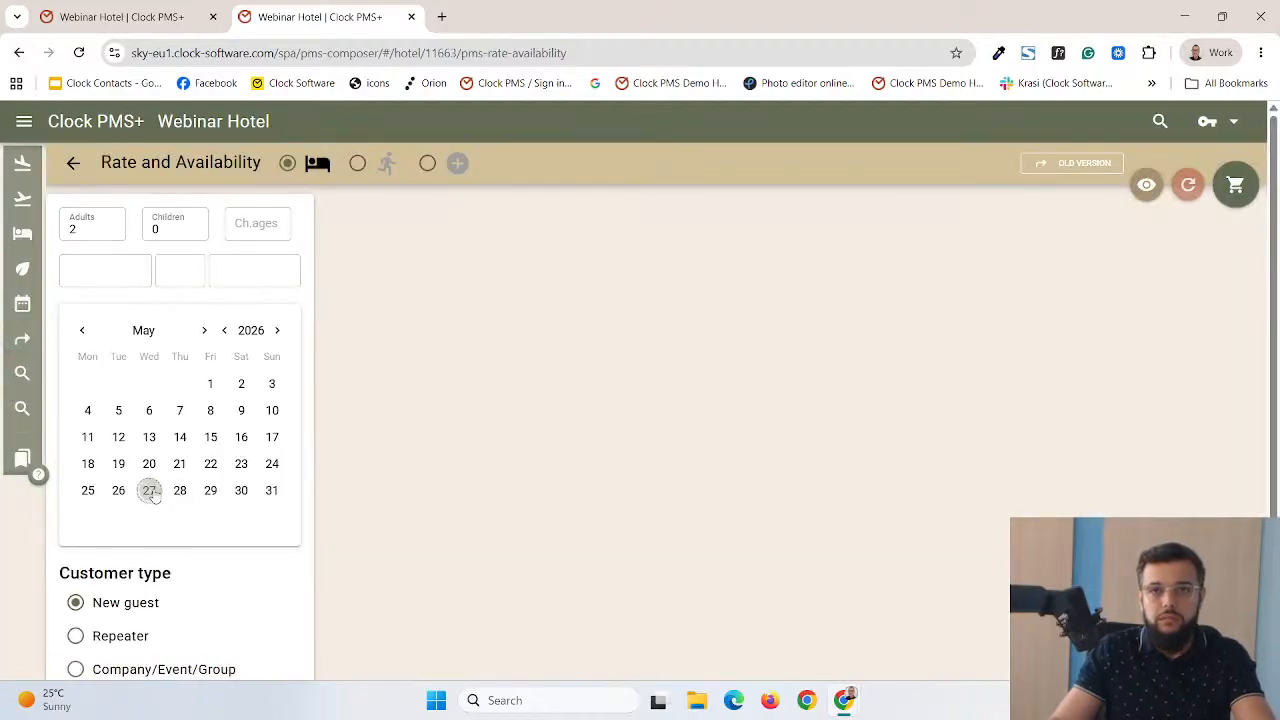
click(211, 490)
scroll(180, 450, down, 1)
click(130, 566)
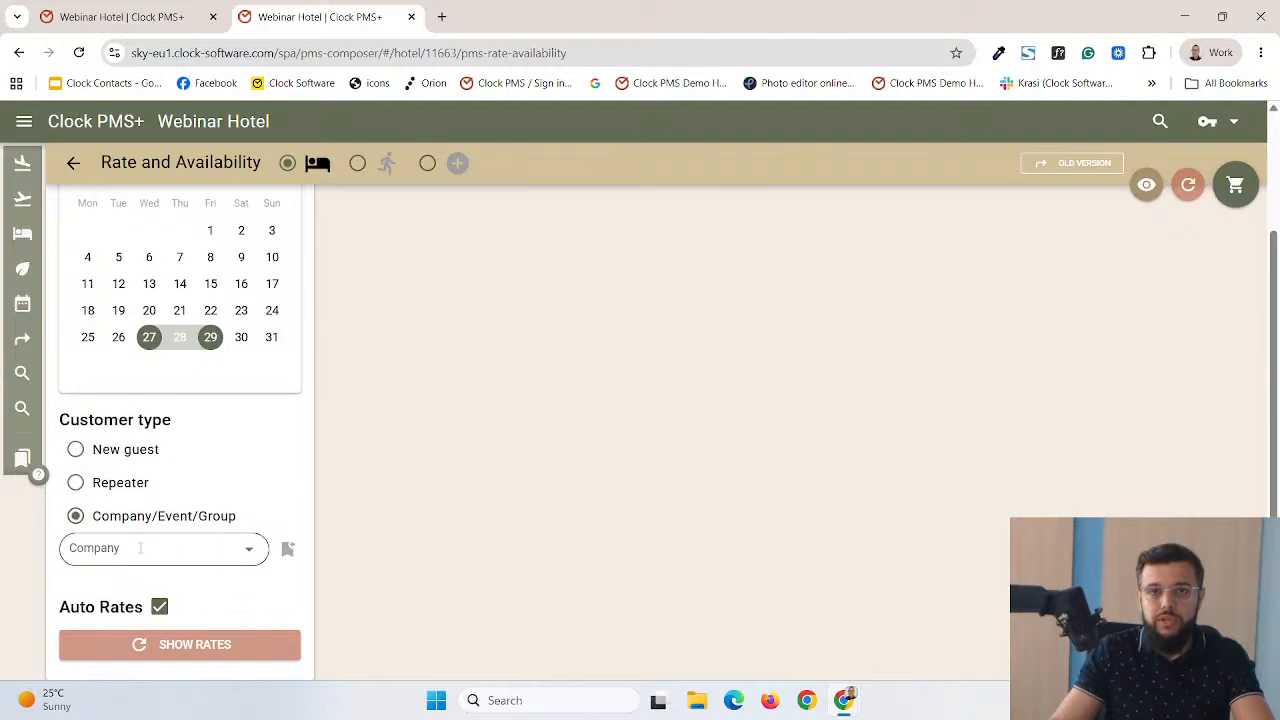
click(163, 558)
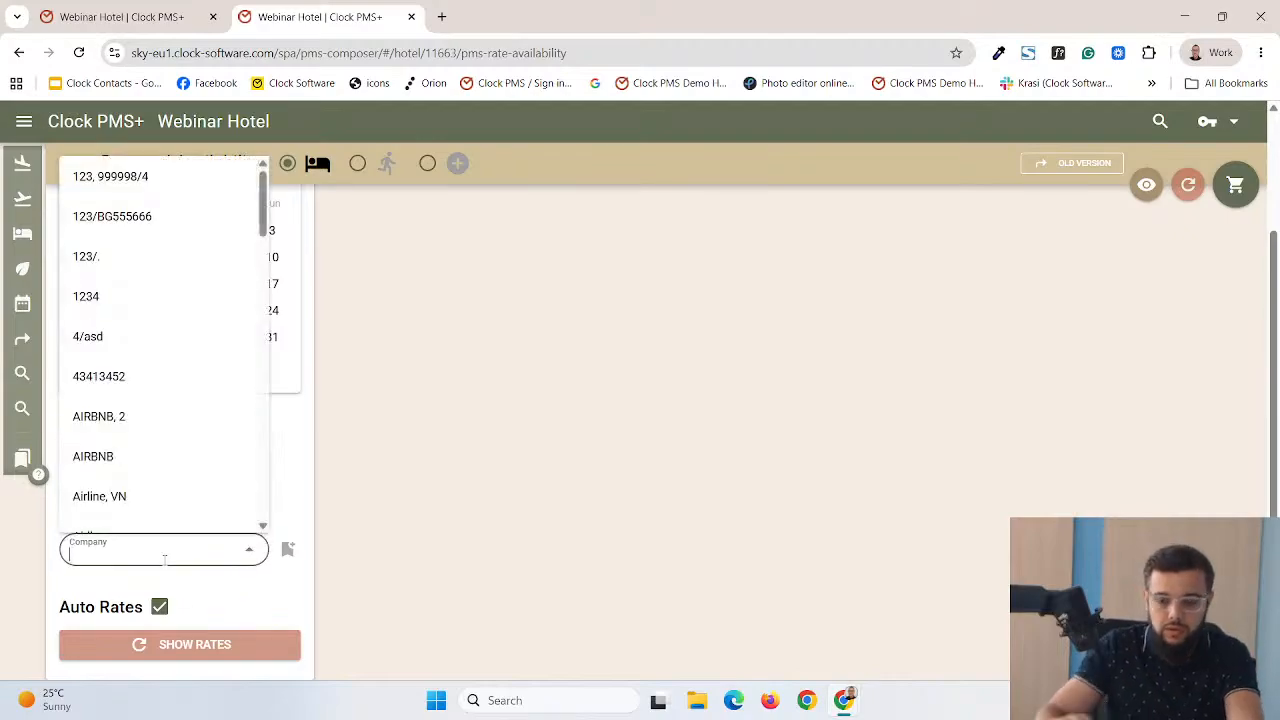
text(router)
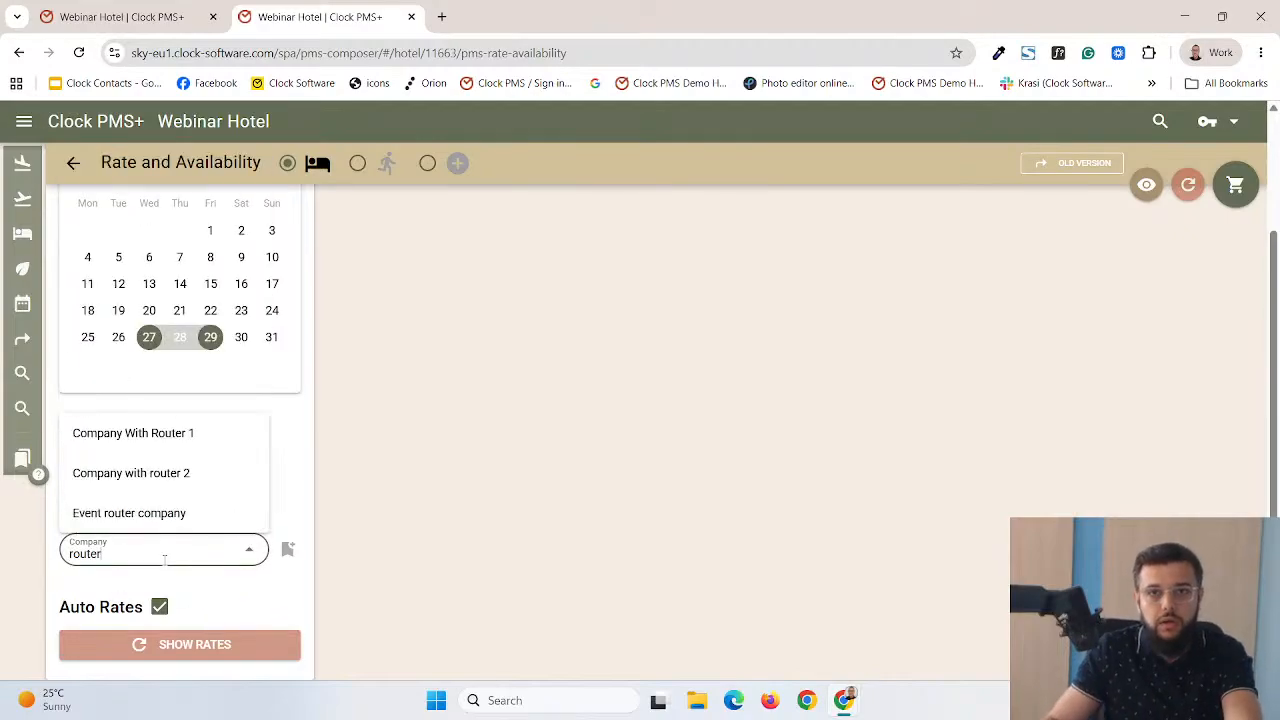
click(172, 436)
click(250, 652)
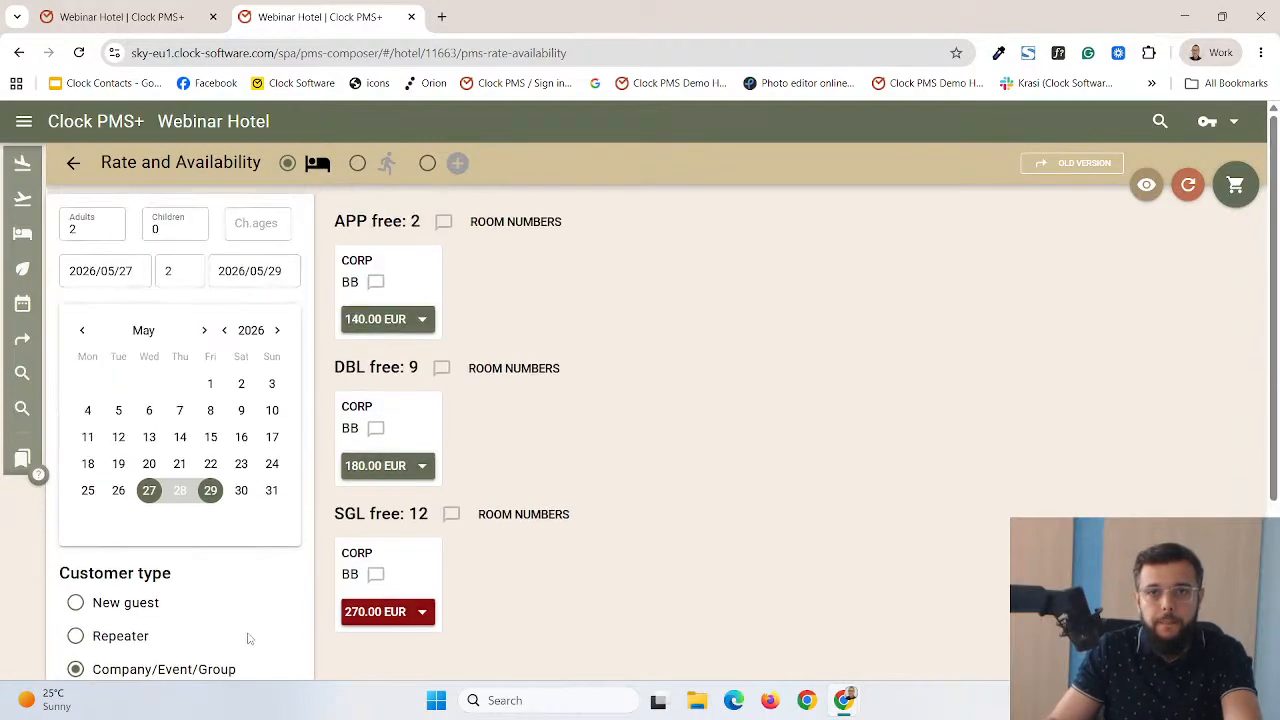
Add the APP room at the CORP / BB rate to the cart and create the booking
click(362, 322)
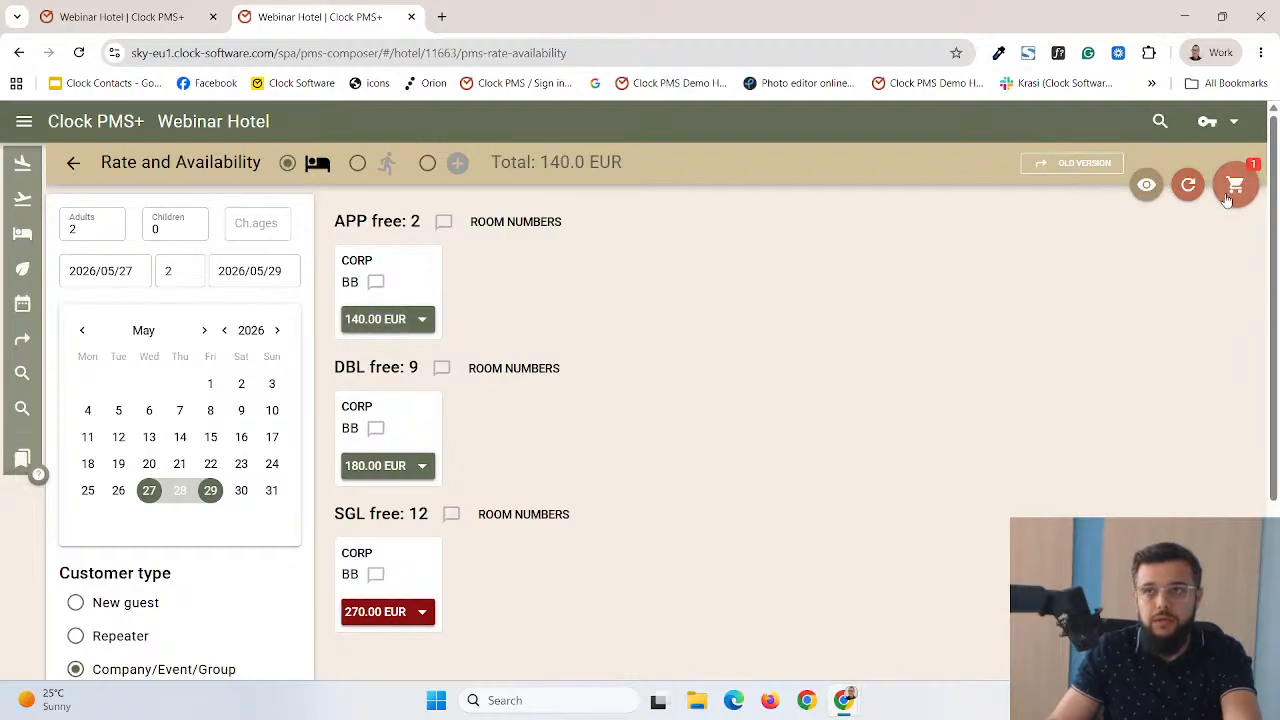
click(1230, 192)
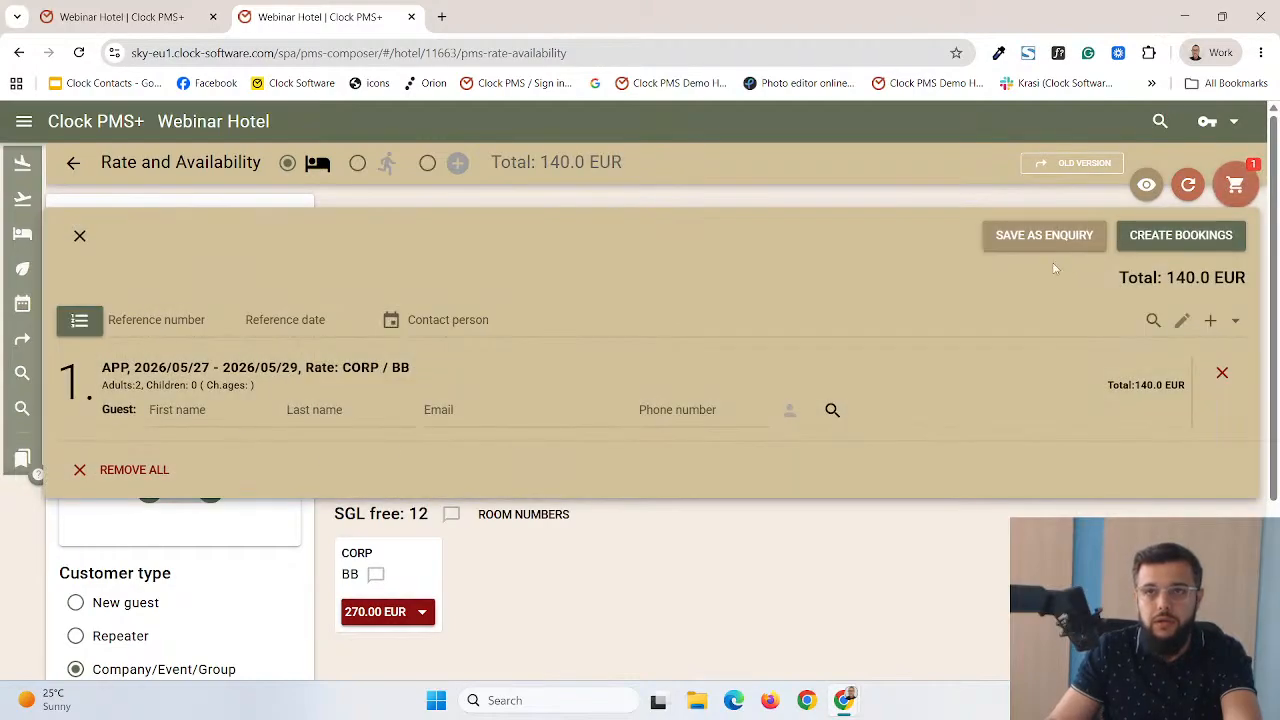
click(1137, 245)
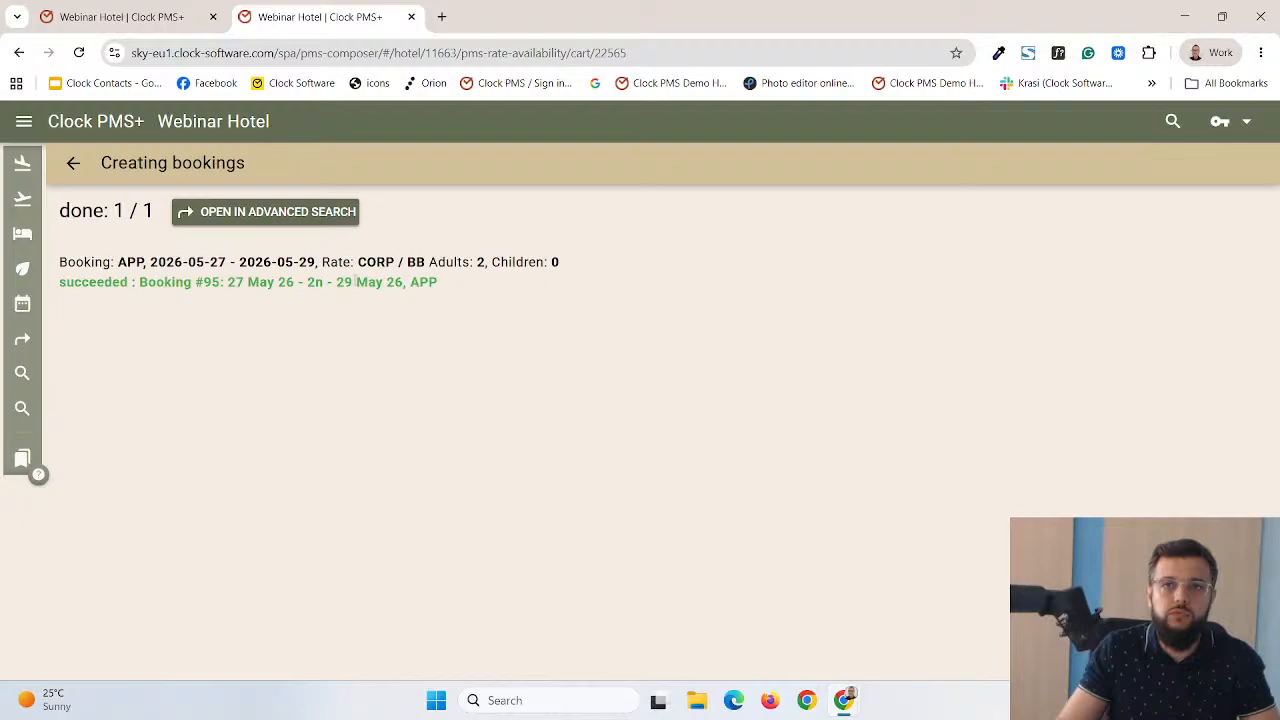
Open the newly created booking and examine the charges transferred to other folios in its Rate and Folios section
click(305, 213)
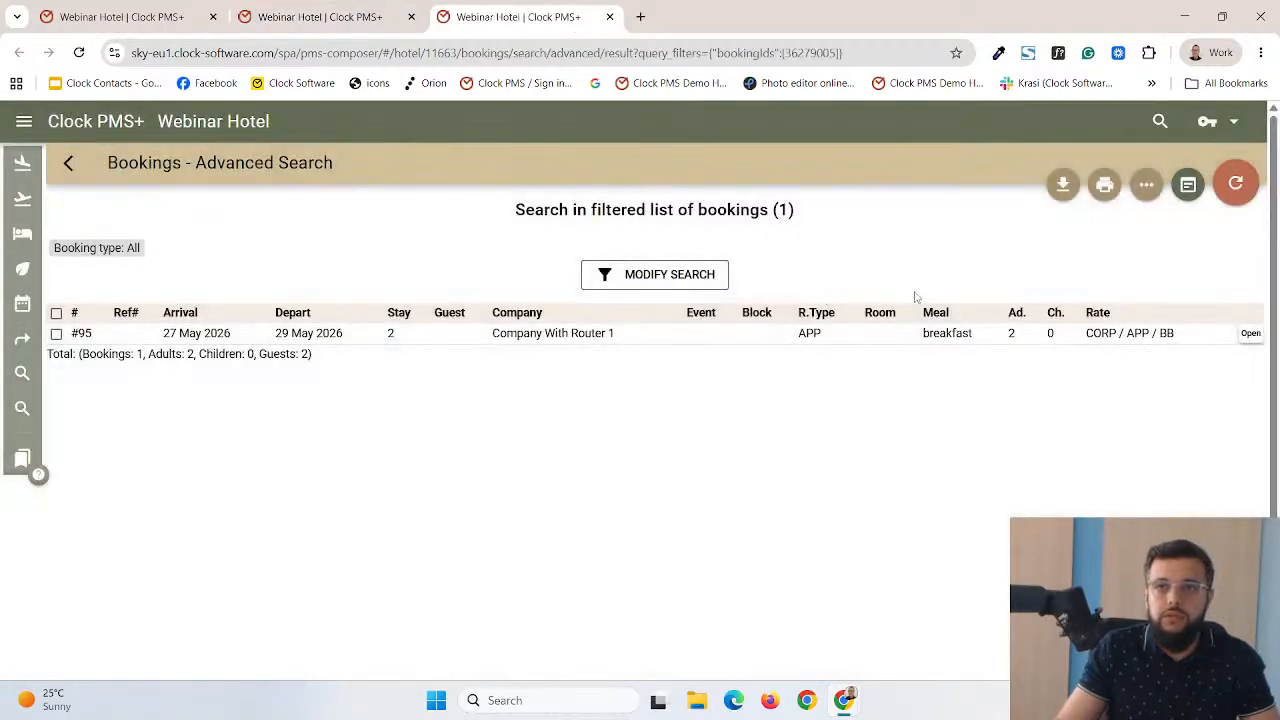
click(1249, 334)
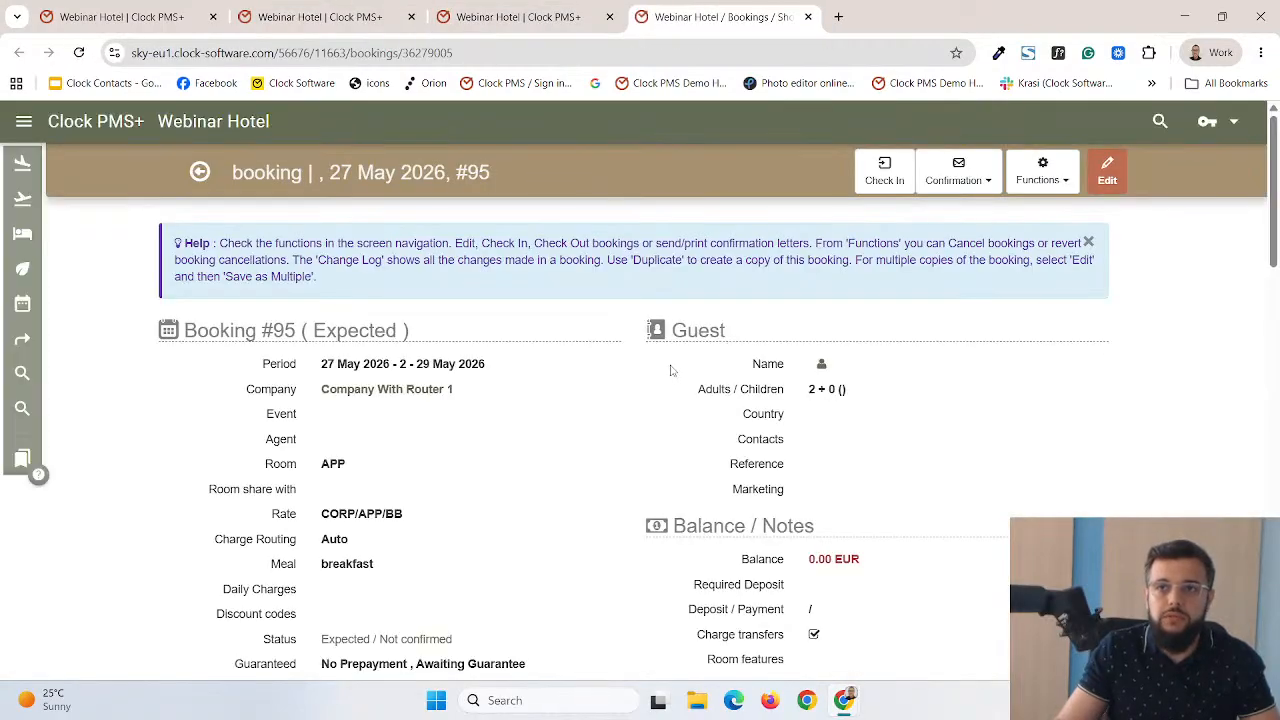
scroll(670, 370, down, 3)
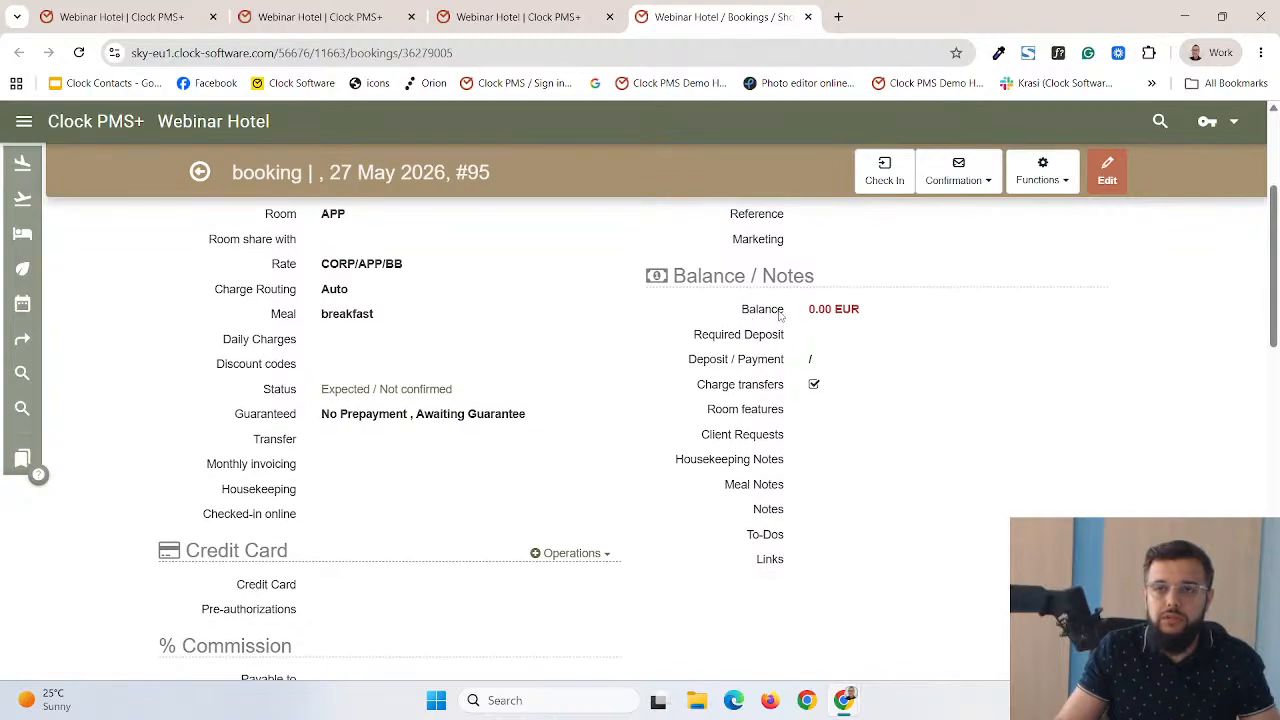
scroll(805, 315, down, 6)
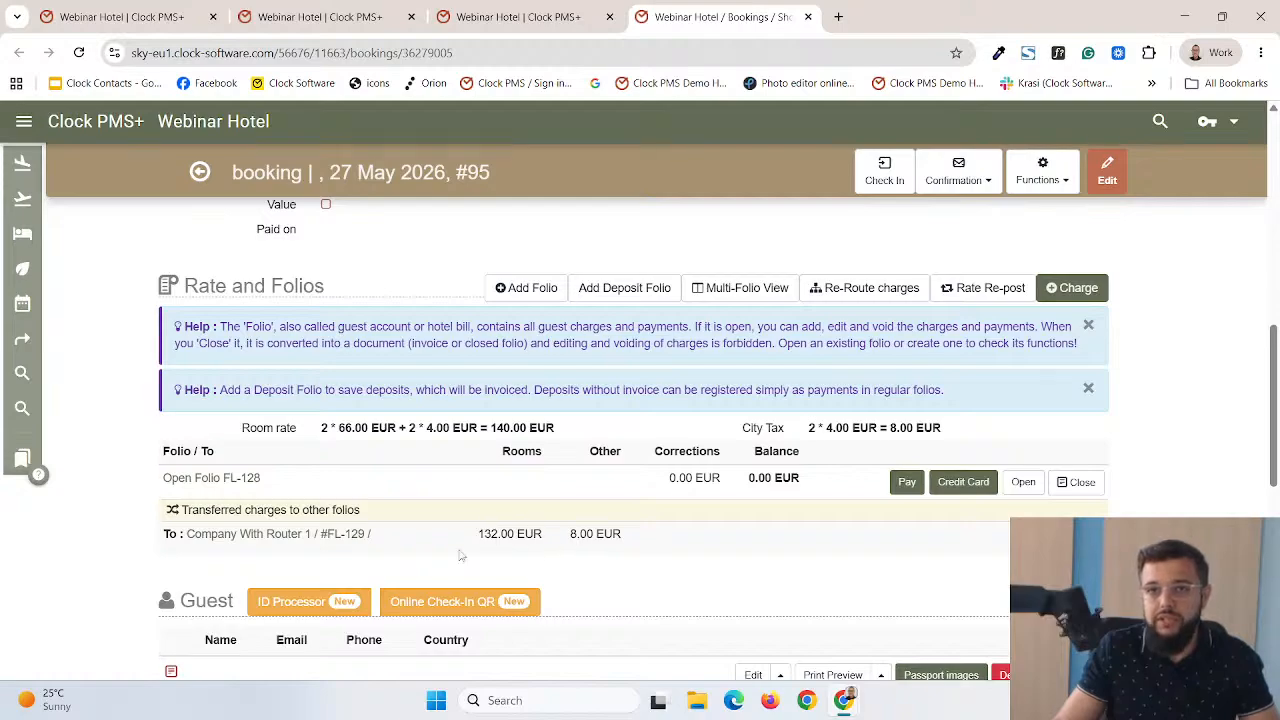
drag(198, 509, 358, 509)
click(285, 554)
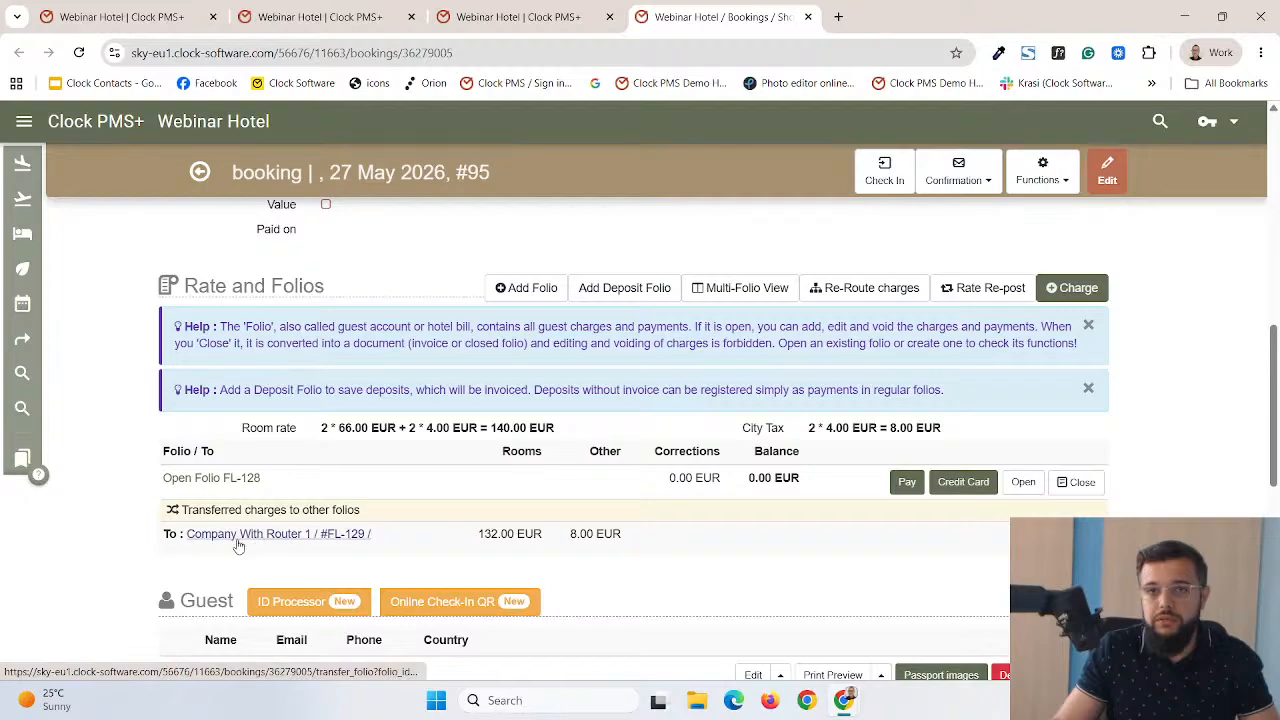
Inspect the booking's charges in the Company With Router 1 folio, and return to the booking search results
click(240, 538)
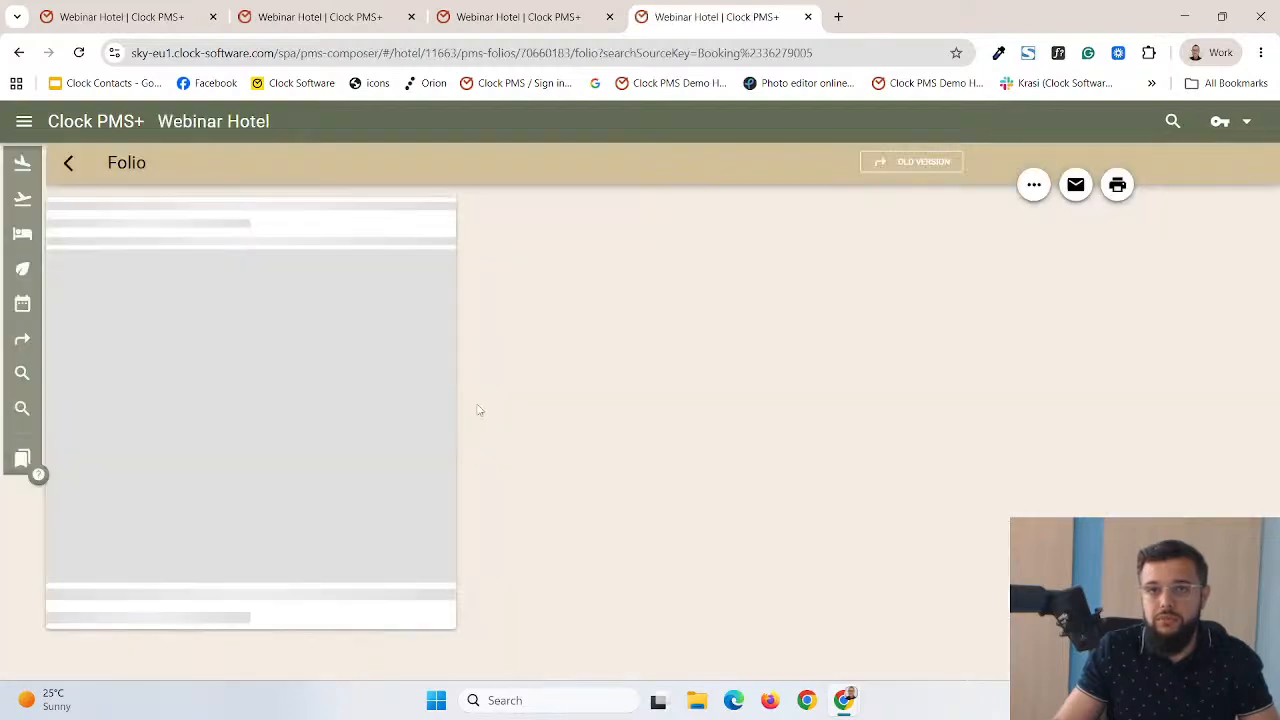
scroll(560, 420, down, 1)
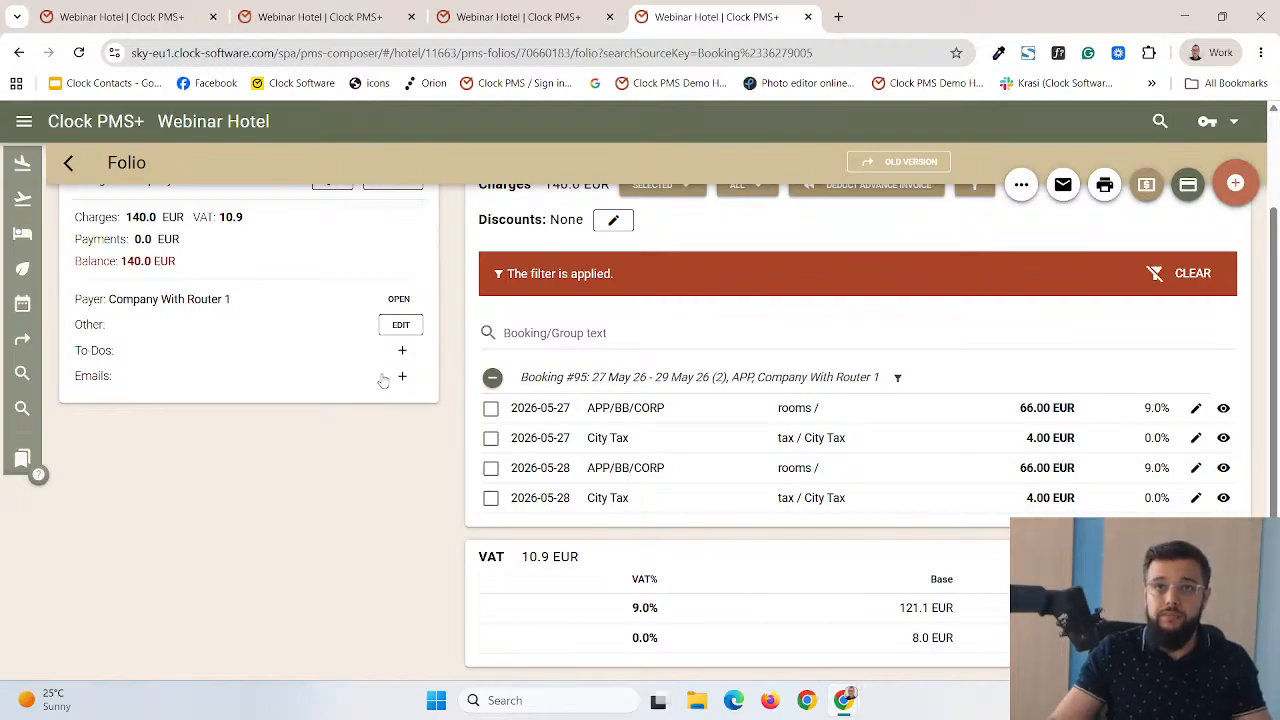
click(503, 18)
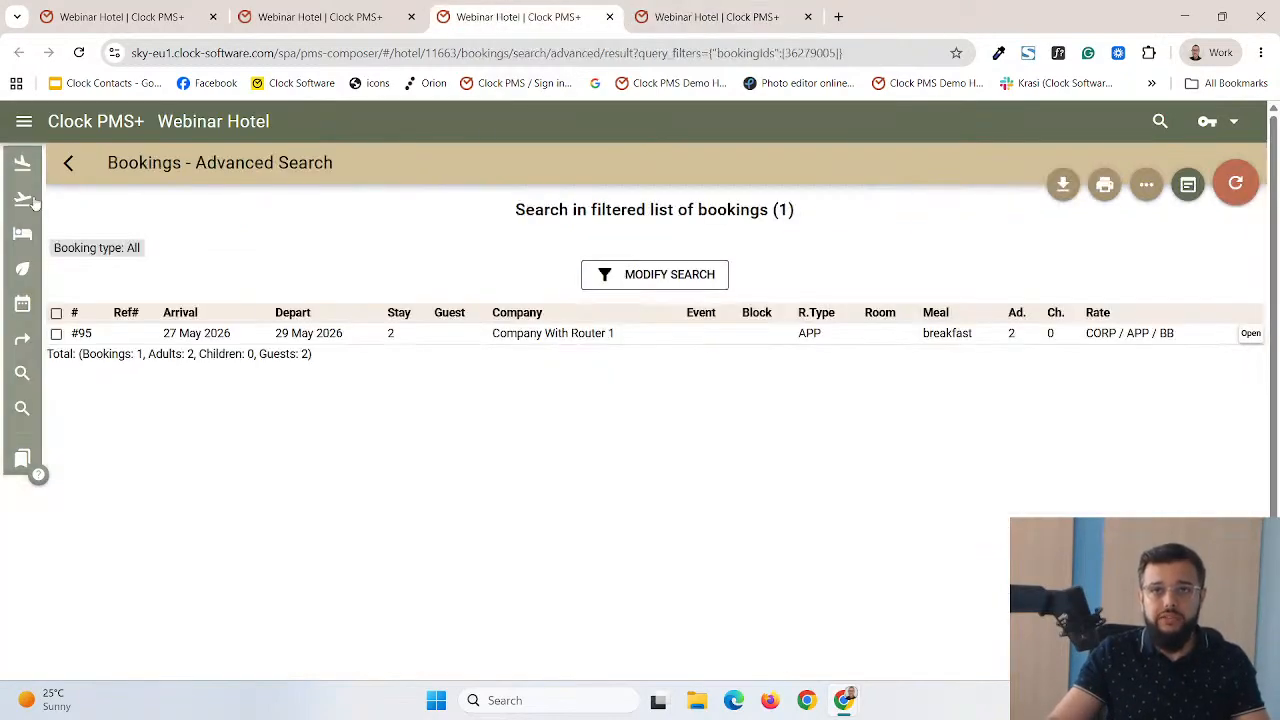
Open the booking charge routing settings and review the instructions of "Rate Charges Without City Tax - transfer to Company"
click(24, 121)
click(90, 561)
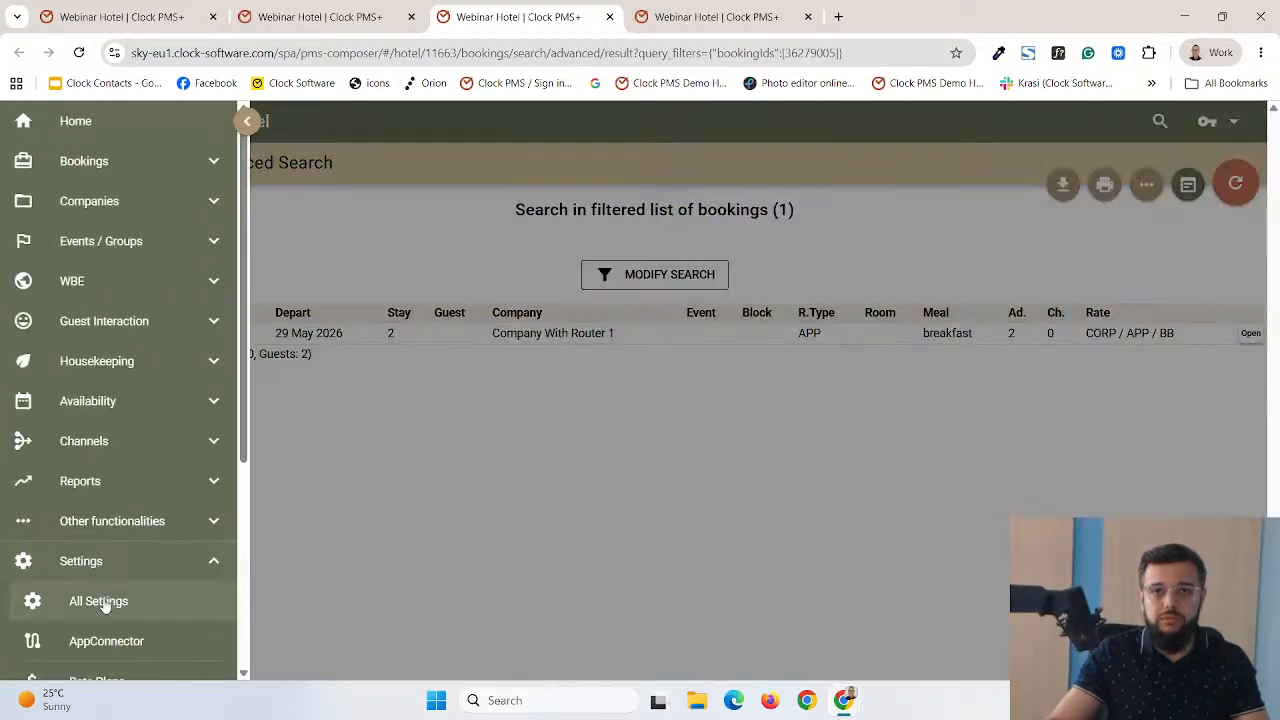
click(98, 601)
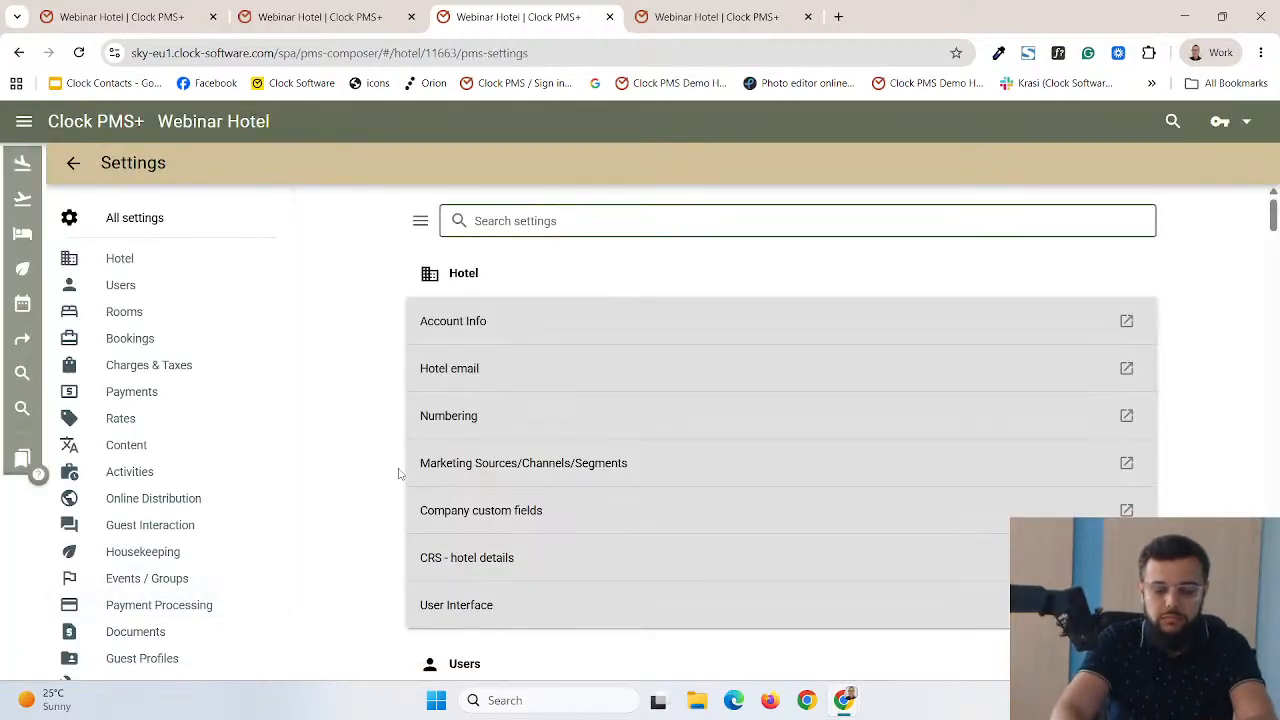
click(155, 337)
click(467, 574)
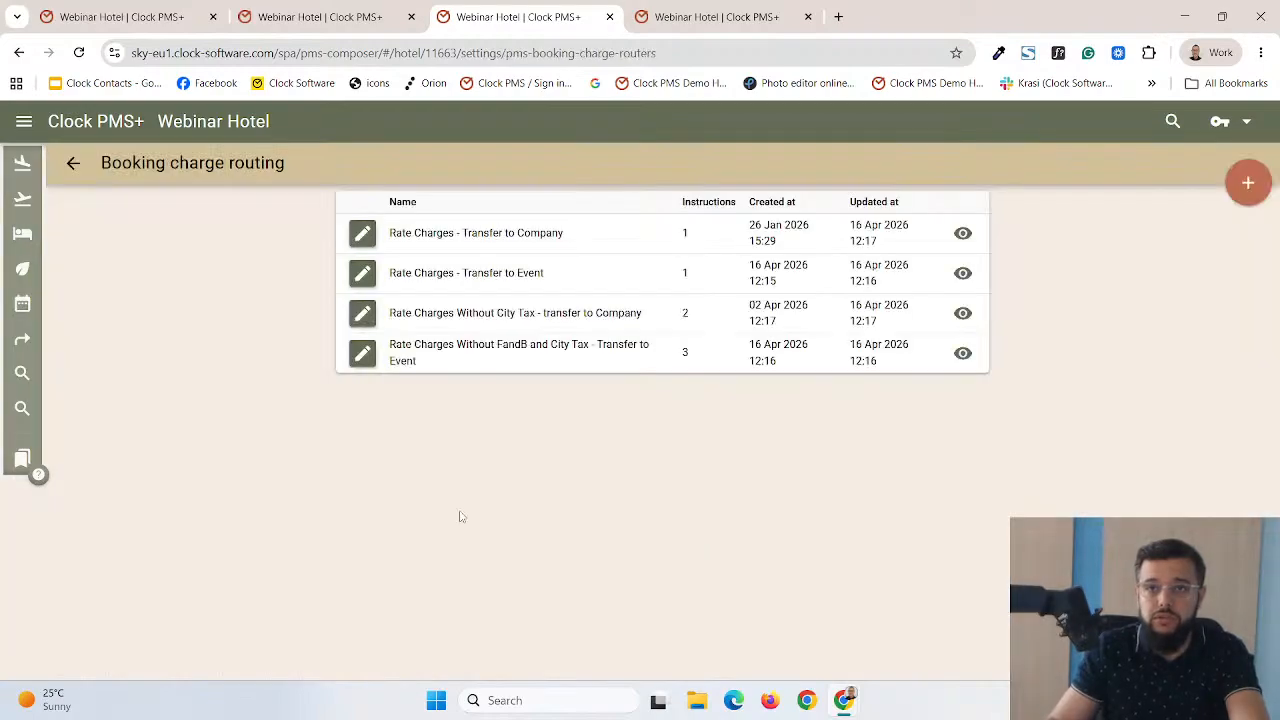
click(364, 314)
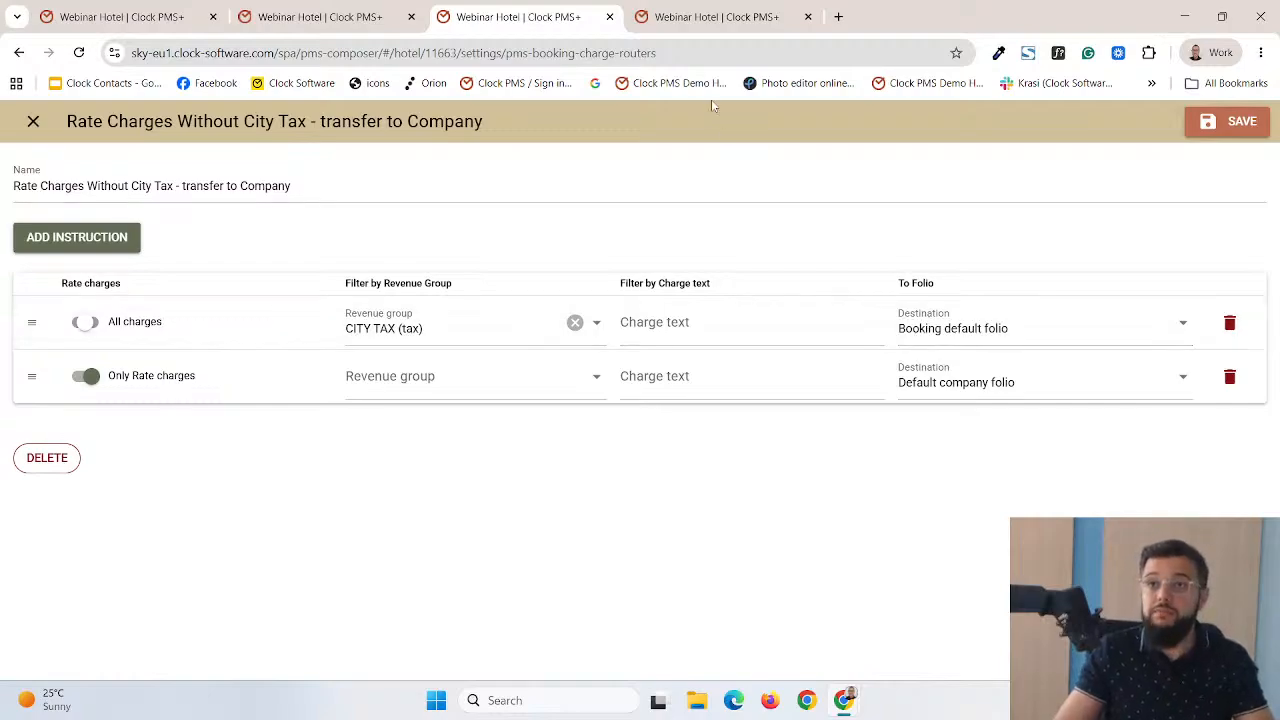
Find the Company with router 2 booking for 27 to 30 May 2026 by its booking number and open it
click(706, 20)
click(1160, 121)
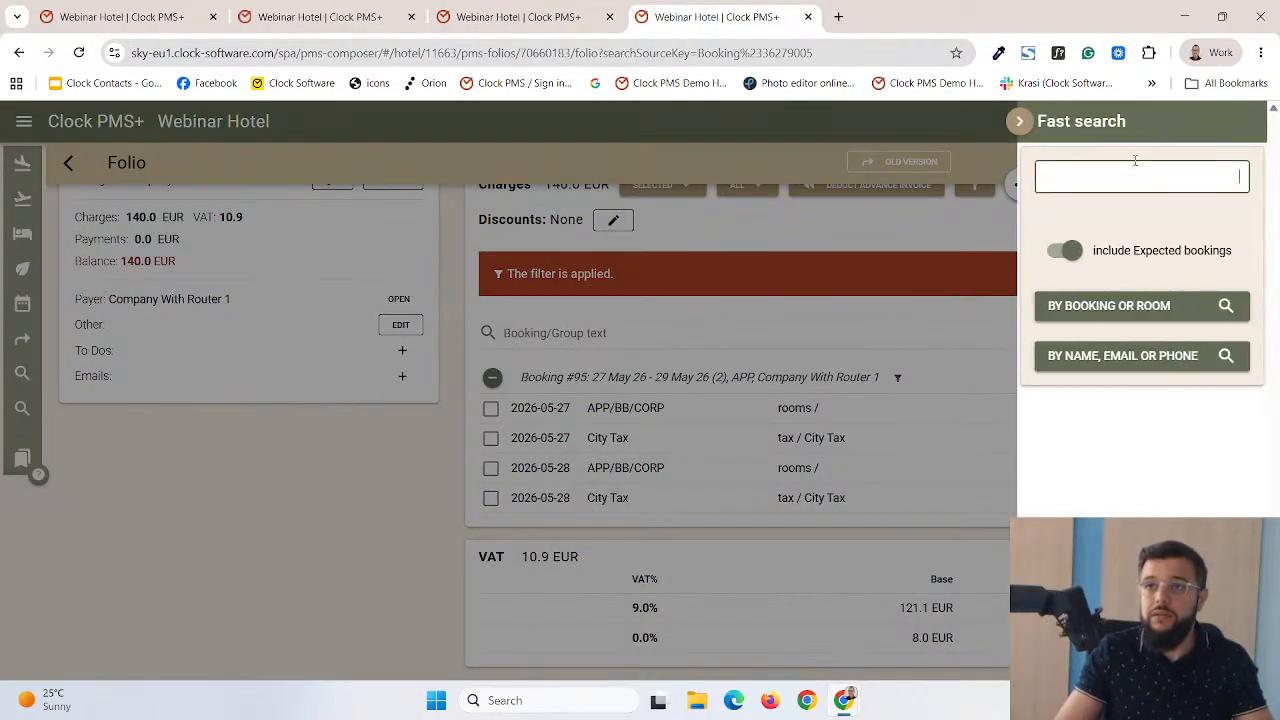
text(88)
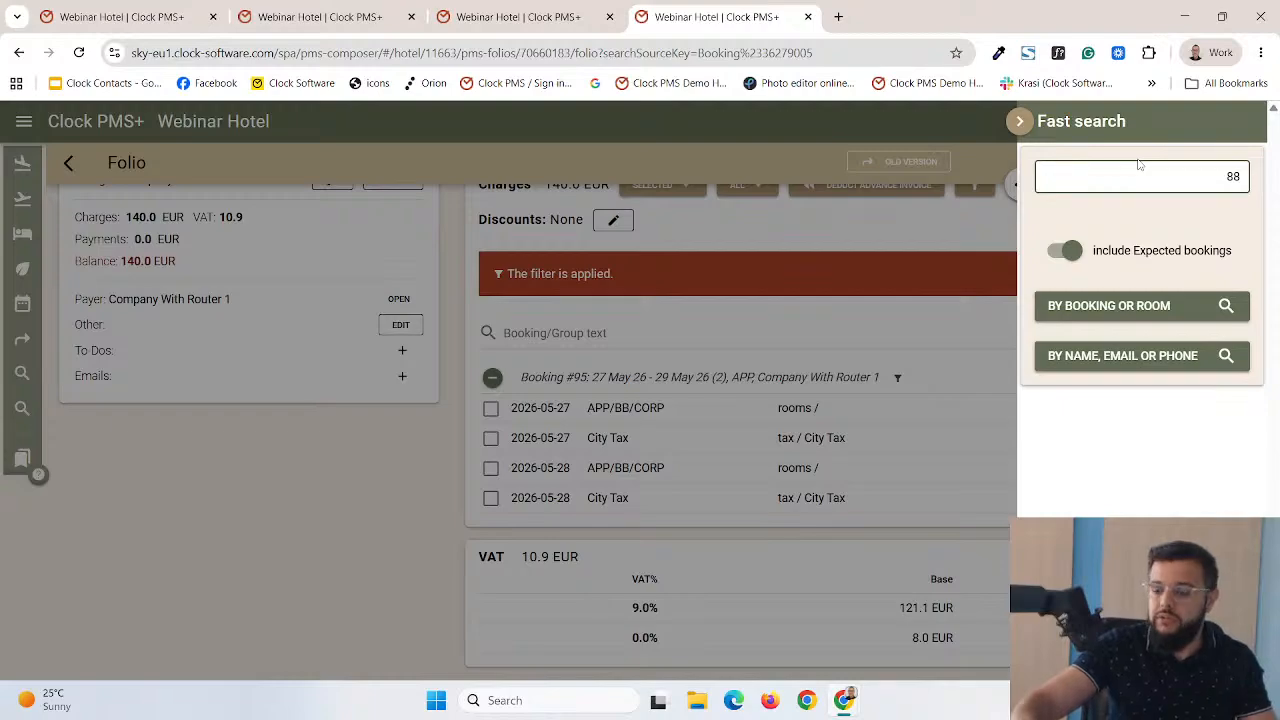
key(Return)
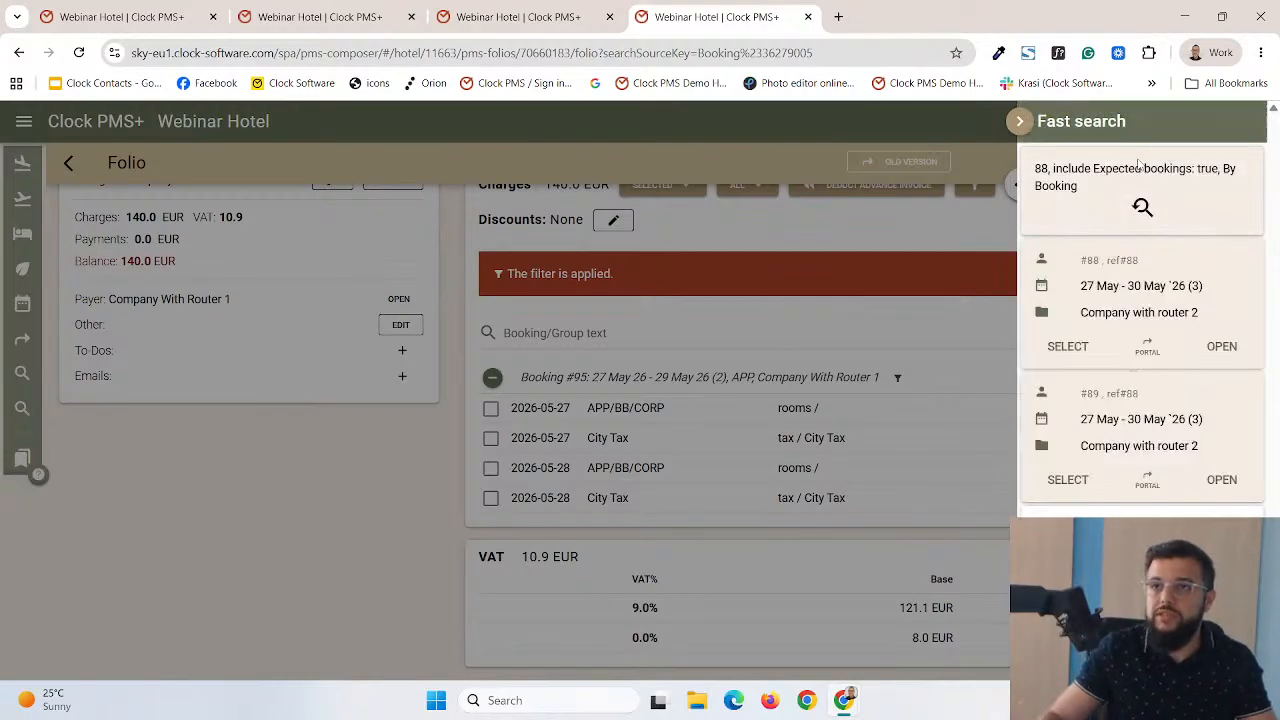
click(1222, 346)
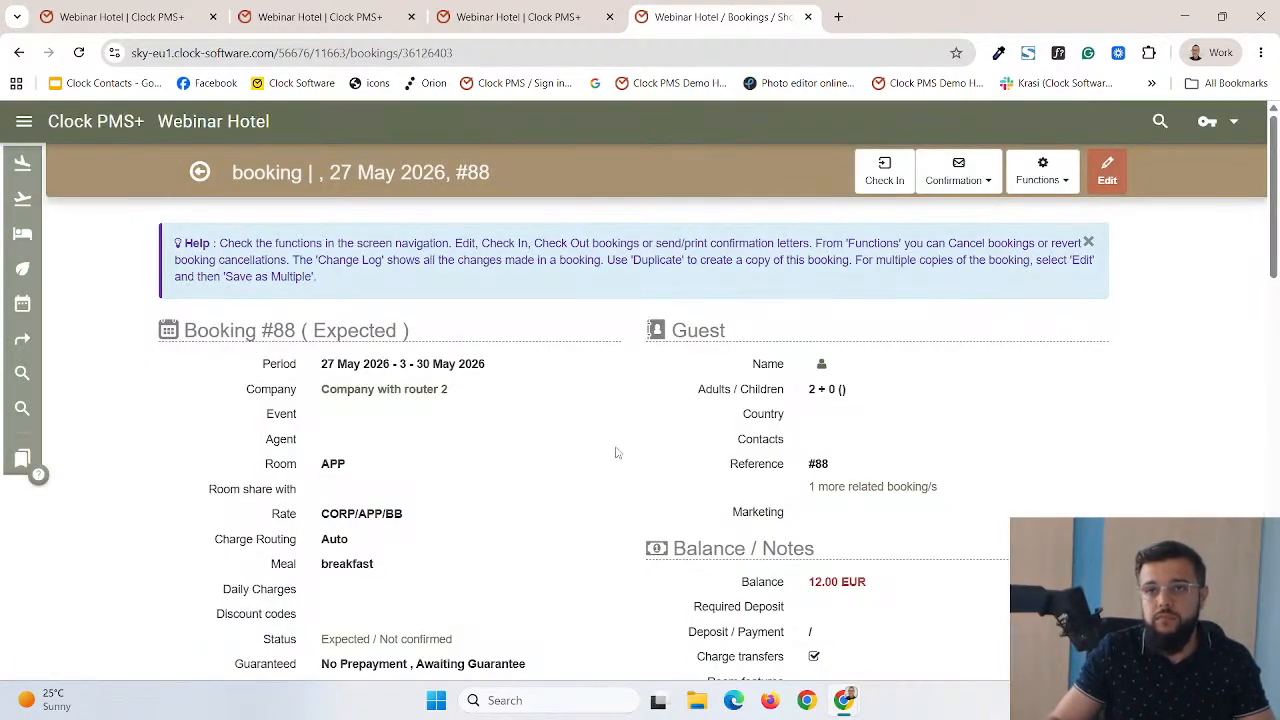
Examine the booking's charges transferred to other folios, and inspect the charges in its own proforma folio
scroll(552, 429, down, 10)
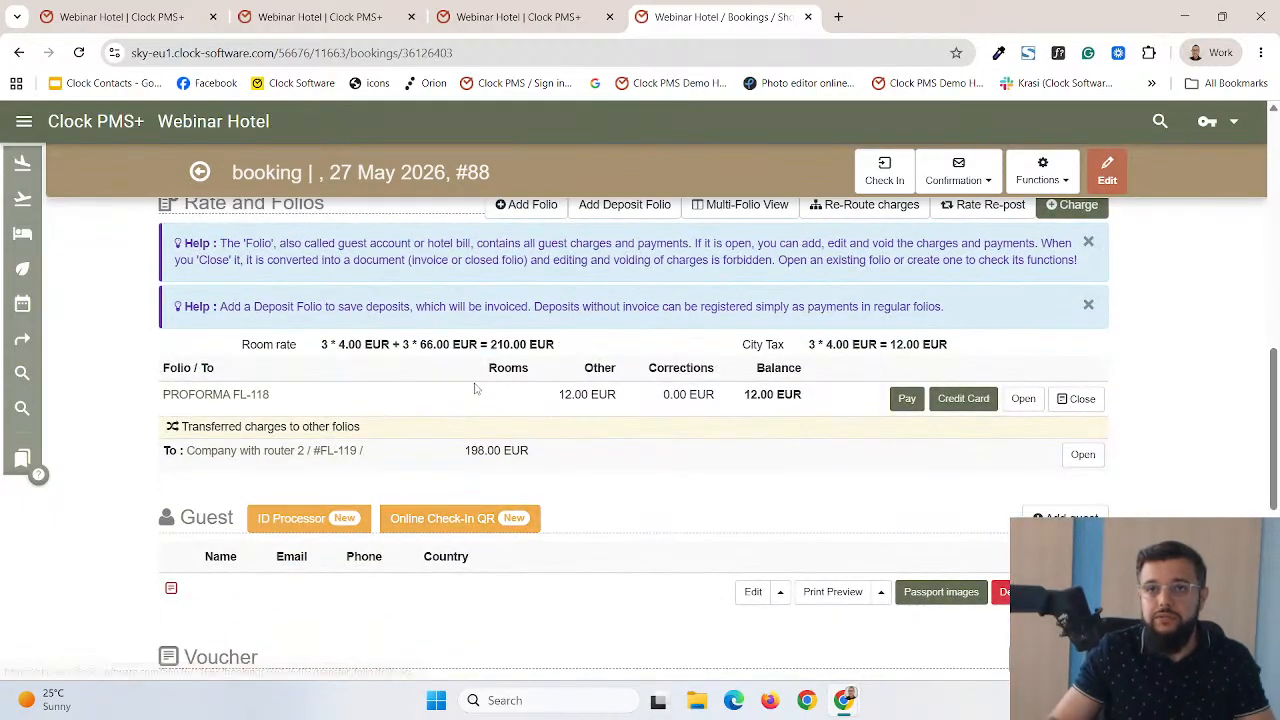
drag(460, 453, 535, 450)
click(390, 492)
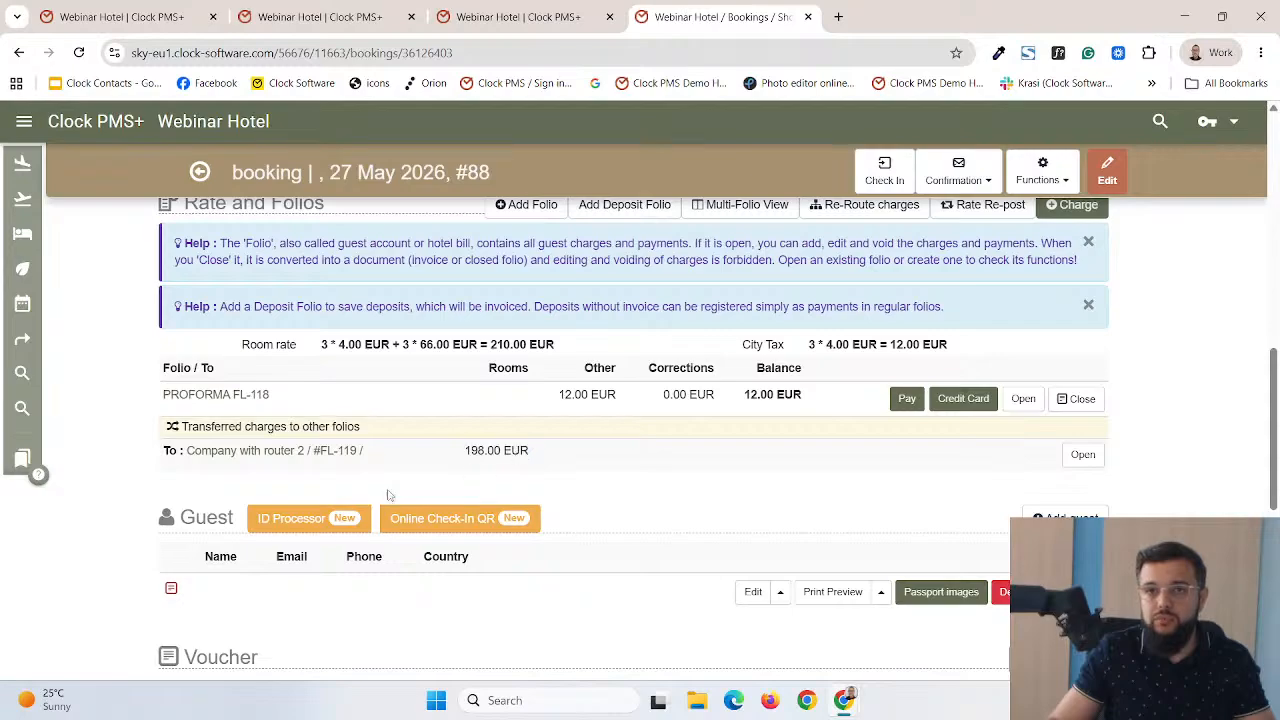
click(218, 394)
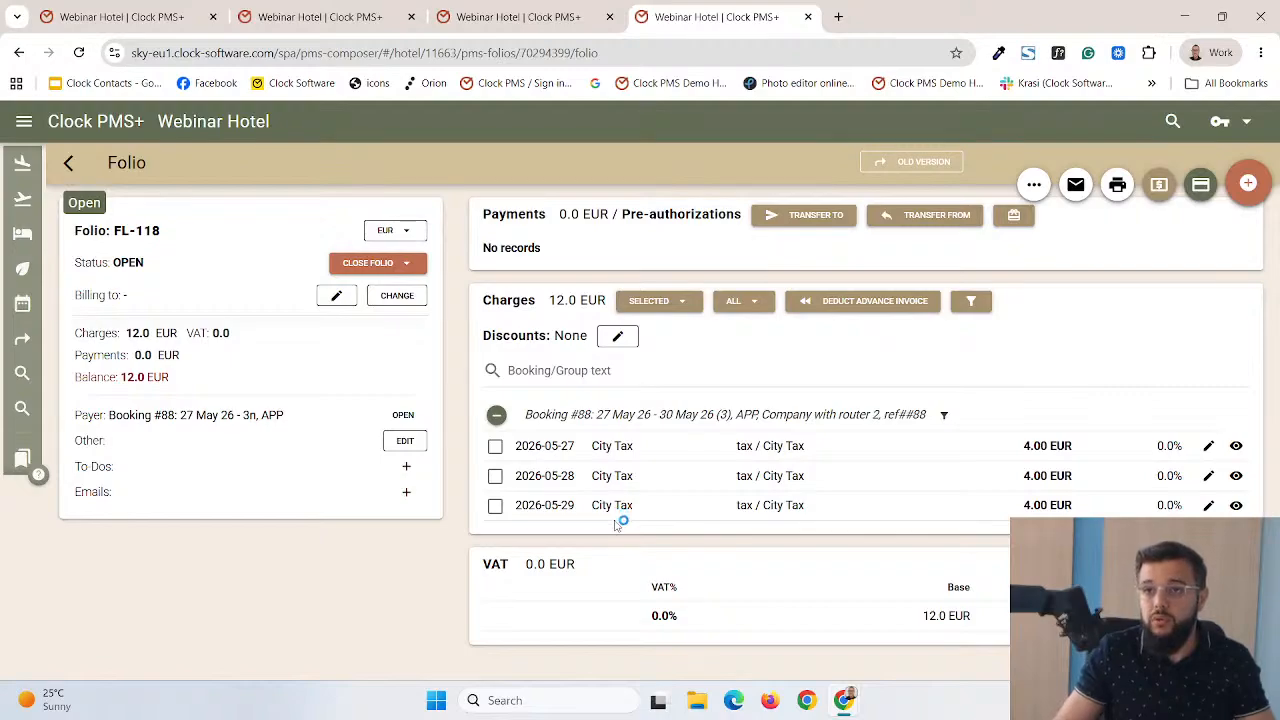
Return to the routing settings, close the open router and review the instructions of "Rate Charges Without FandB and City Tax - Transfer to Event"
click(492, 17)
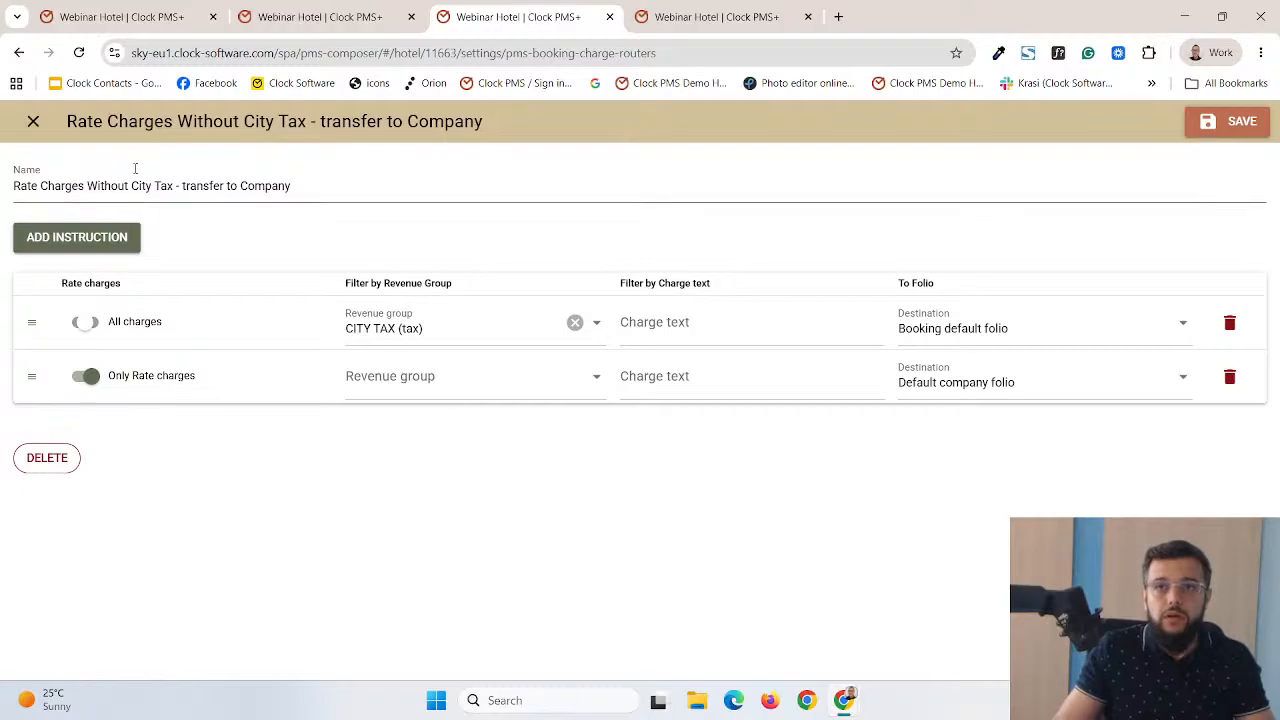
click(33, 122)
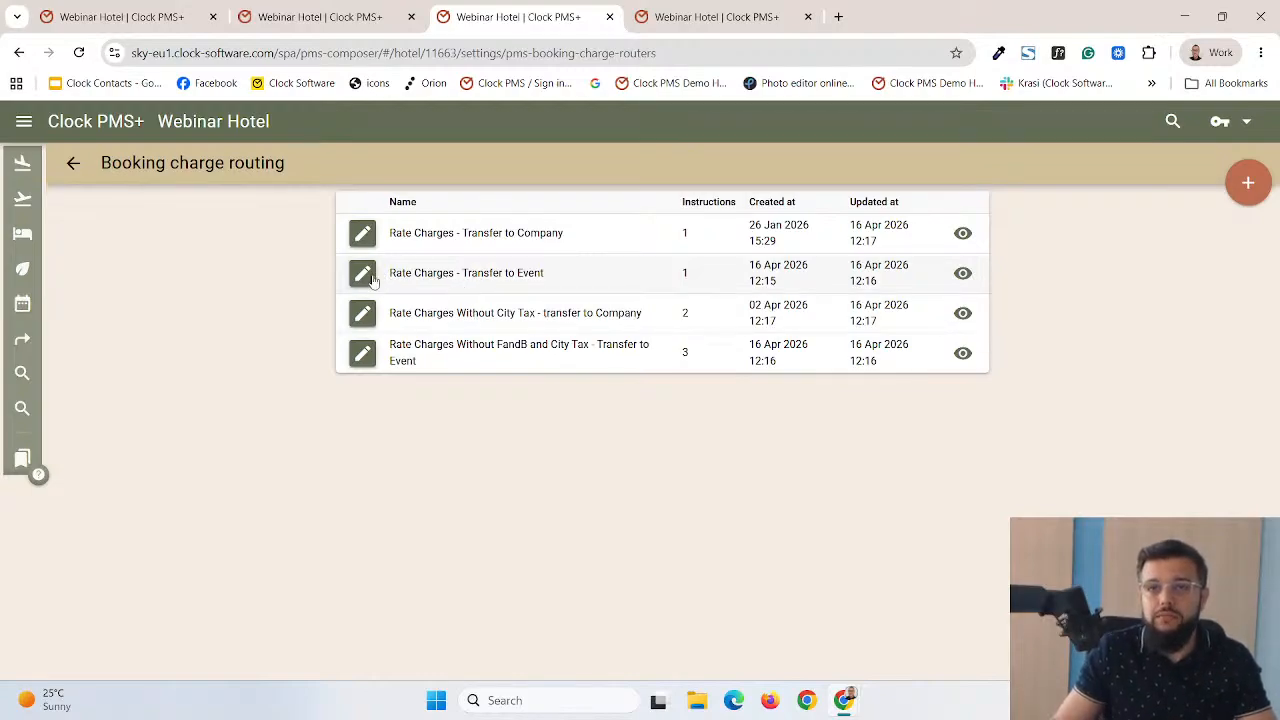
click(363, 354)
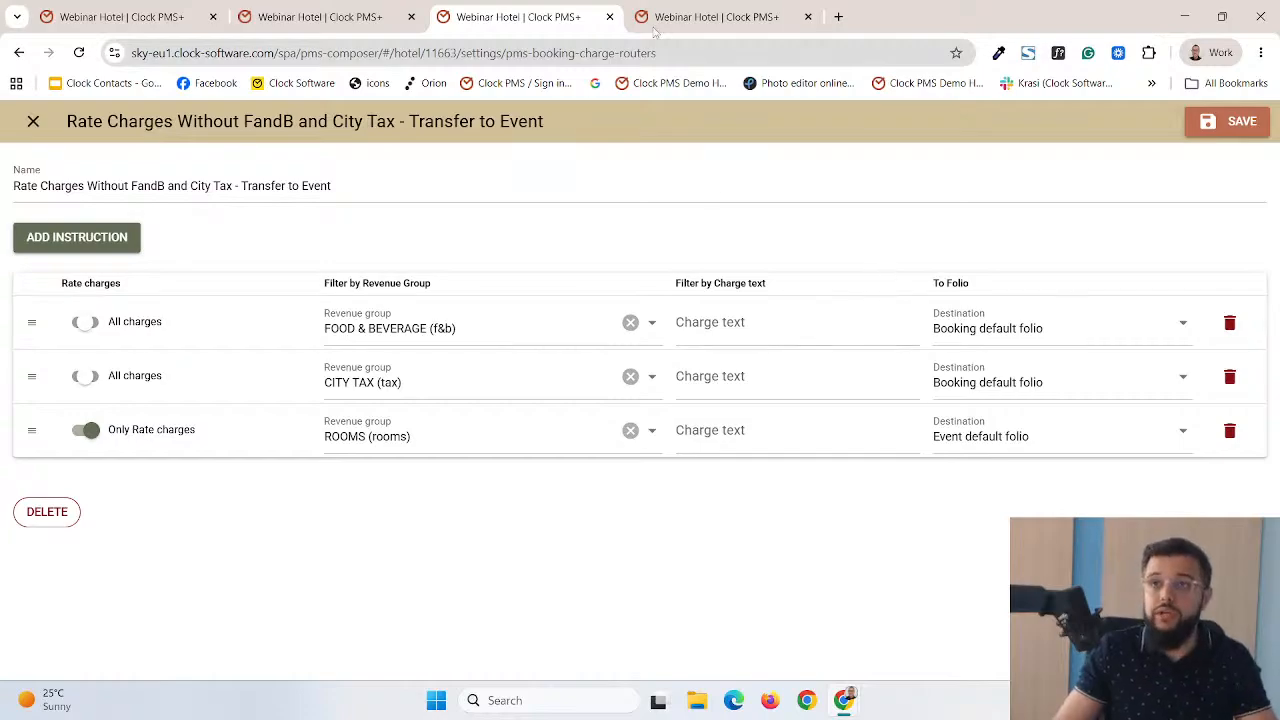
Find the Event router company booking for 27 to 29 May 2026 by its booking number and open it
click(700, 17)
click(1172, 121)
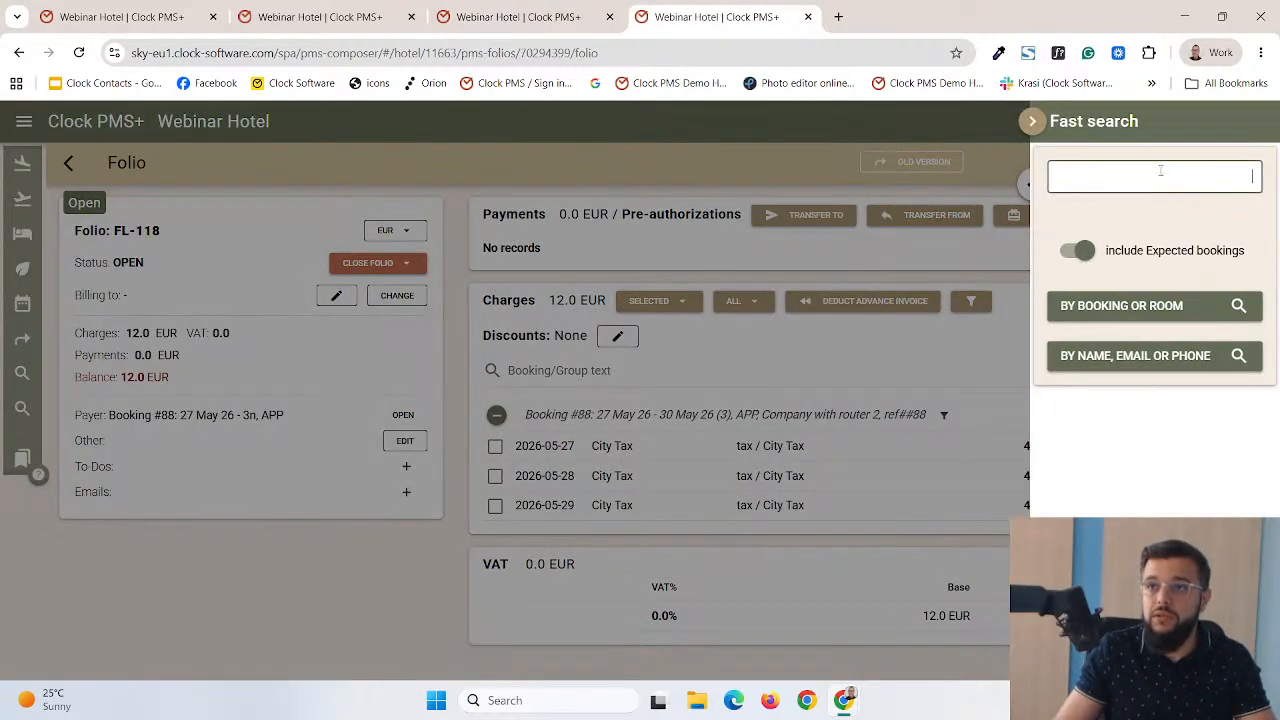
text(92)
key(Return)
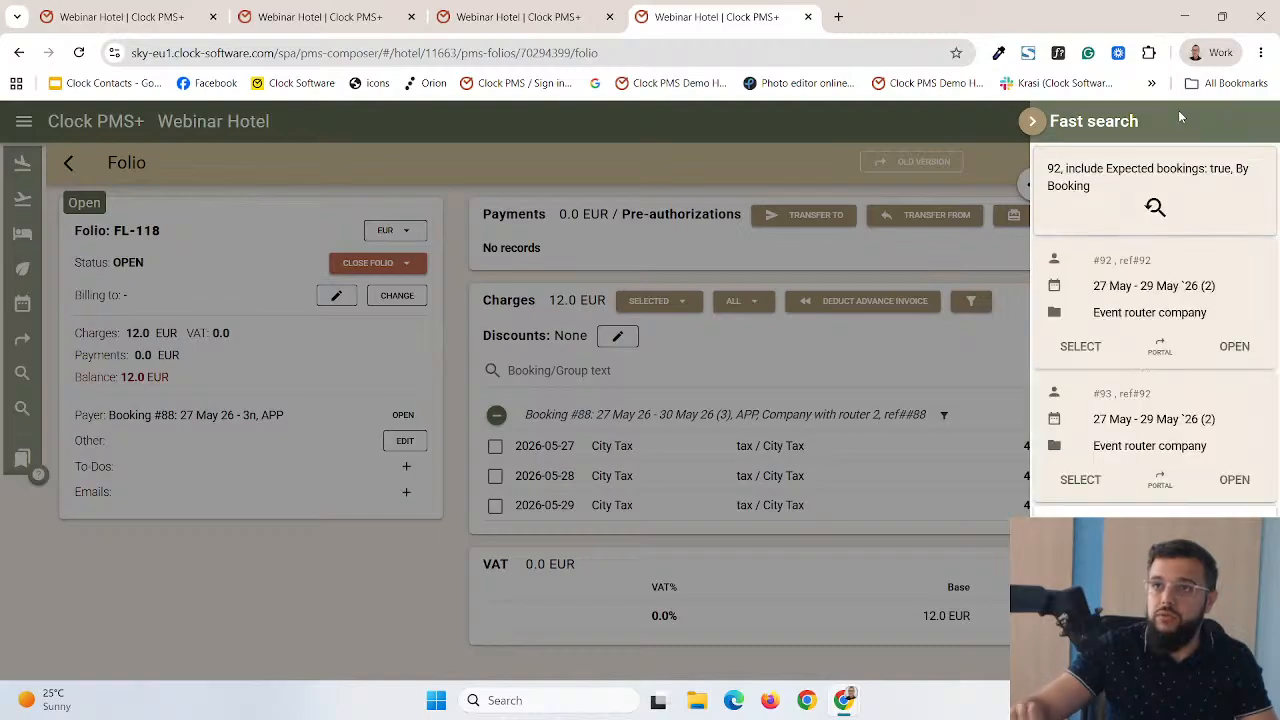
click(1234, 347)
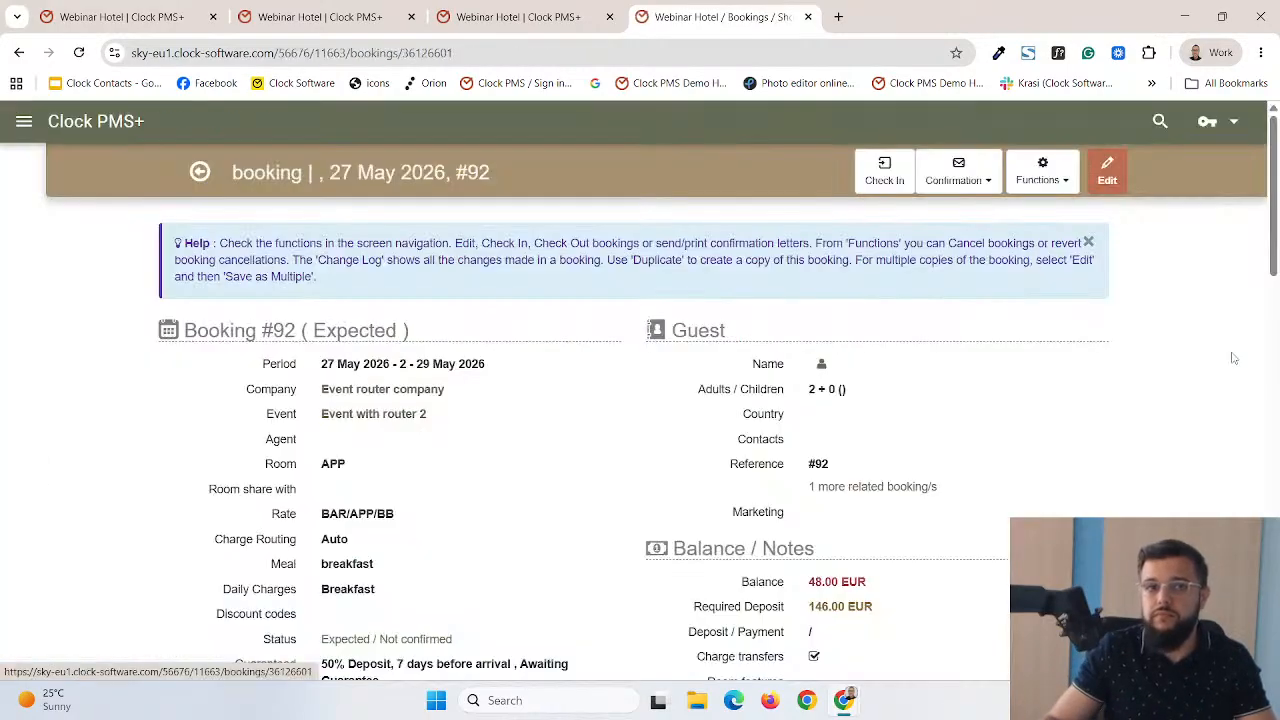
Check the event booking's transferred charges and inspect the charges listed in its proforma folio
scroll(669, 412, down, 10)
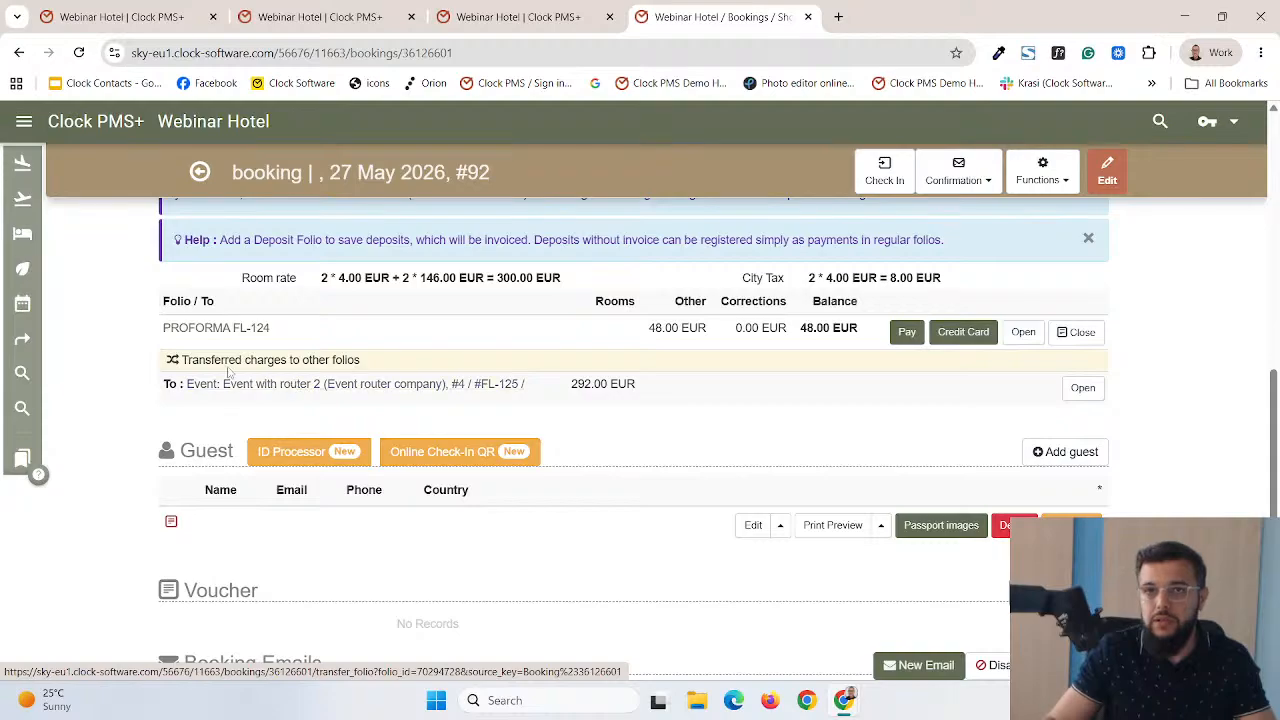
click(216, 329)
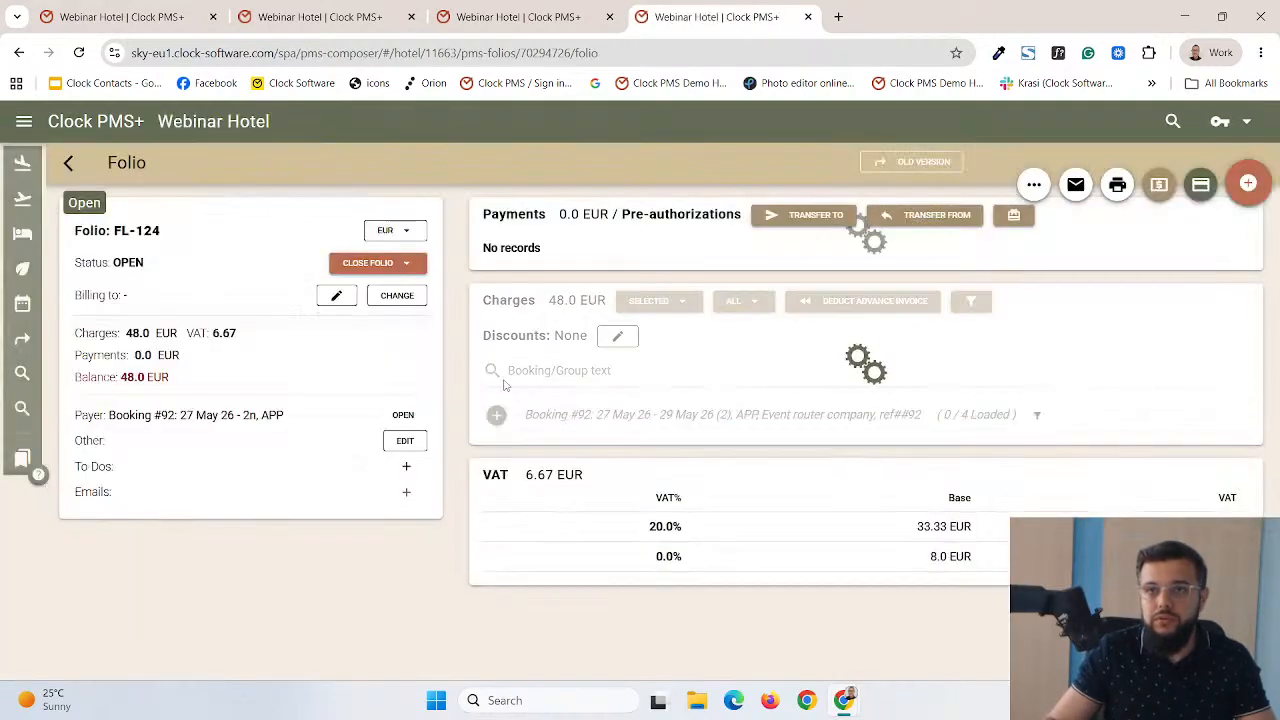
scroll(620, 437, down, 1)
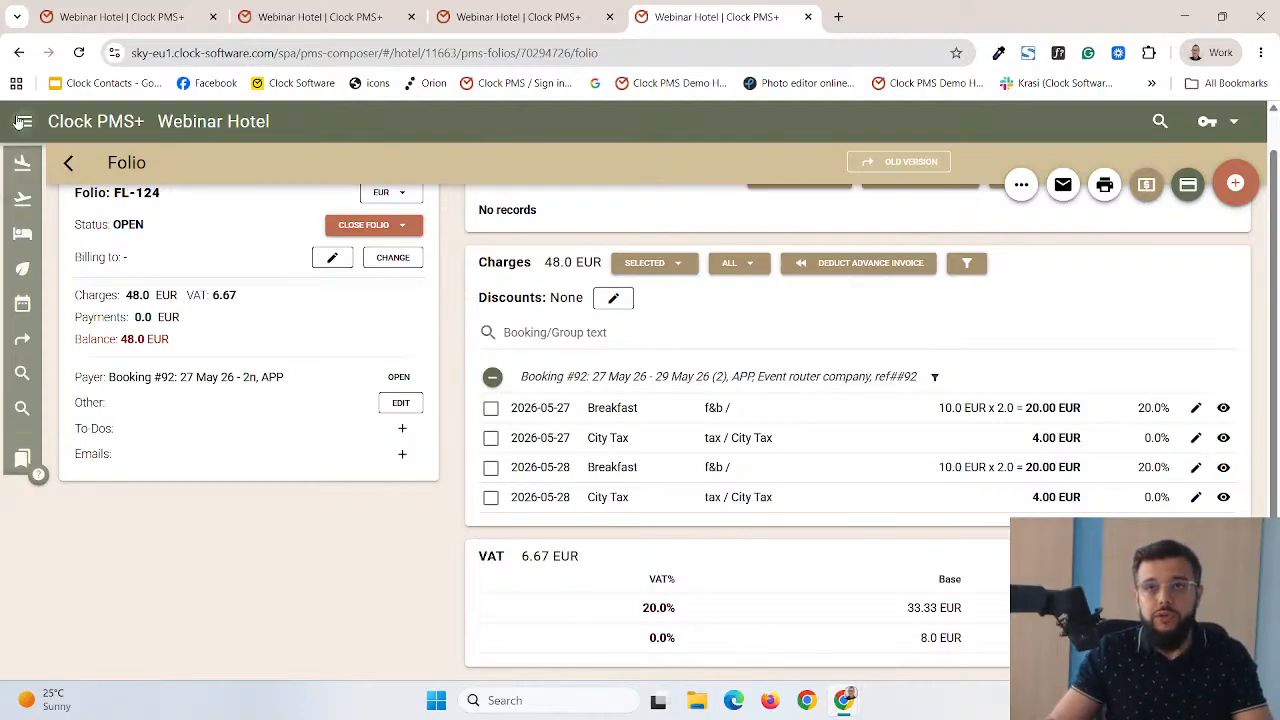
Open the Rate and Availability page
click(23, 121)
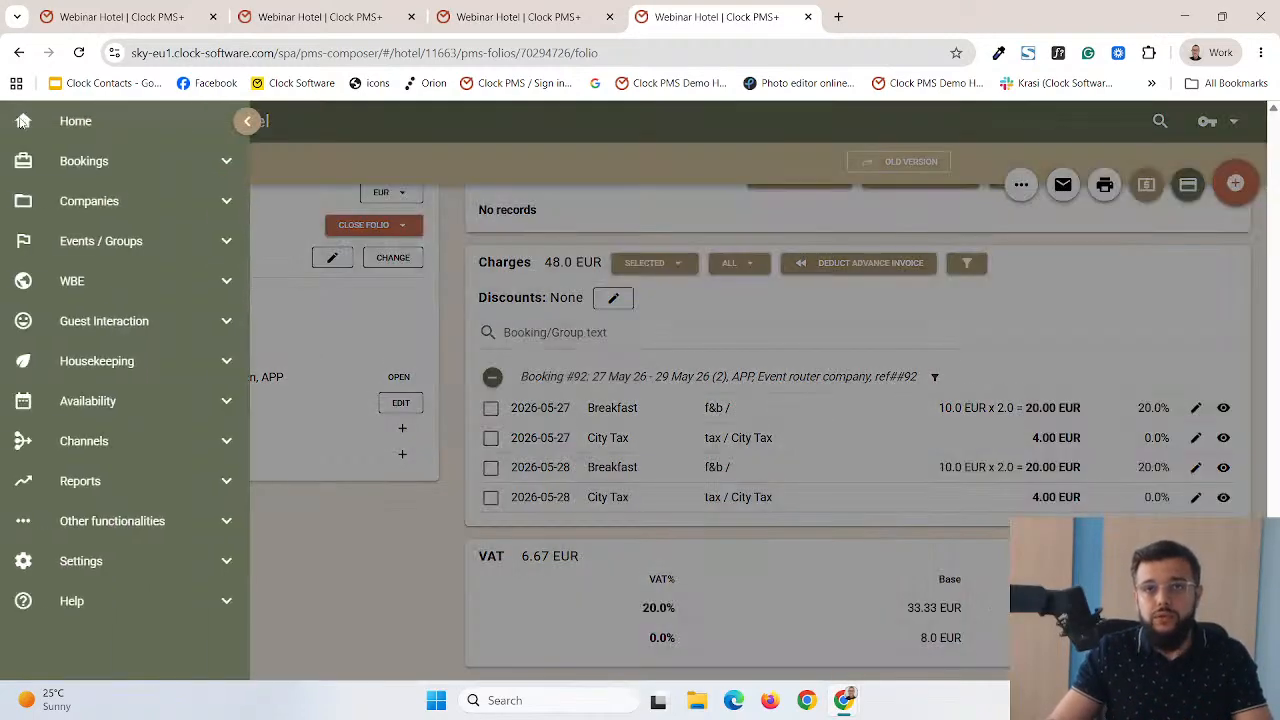
click(125, 408)
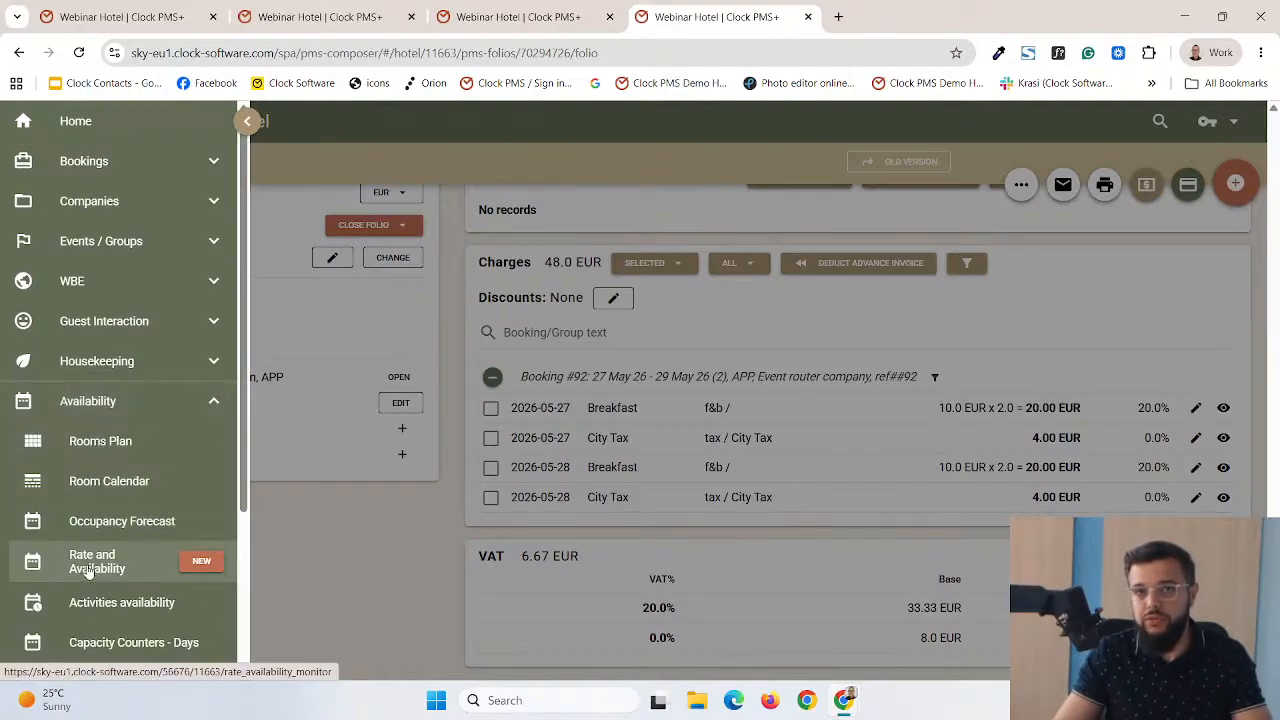
click(89, 568)
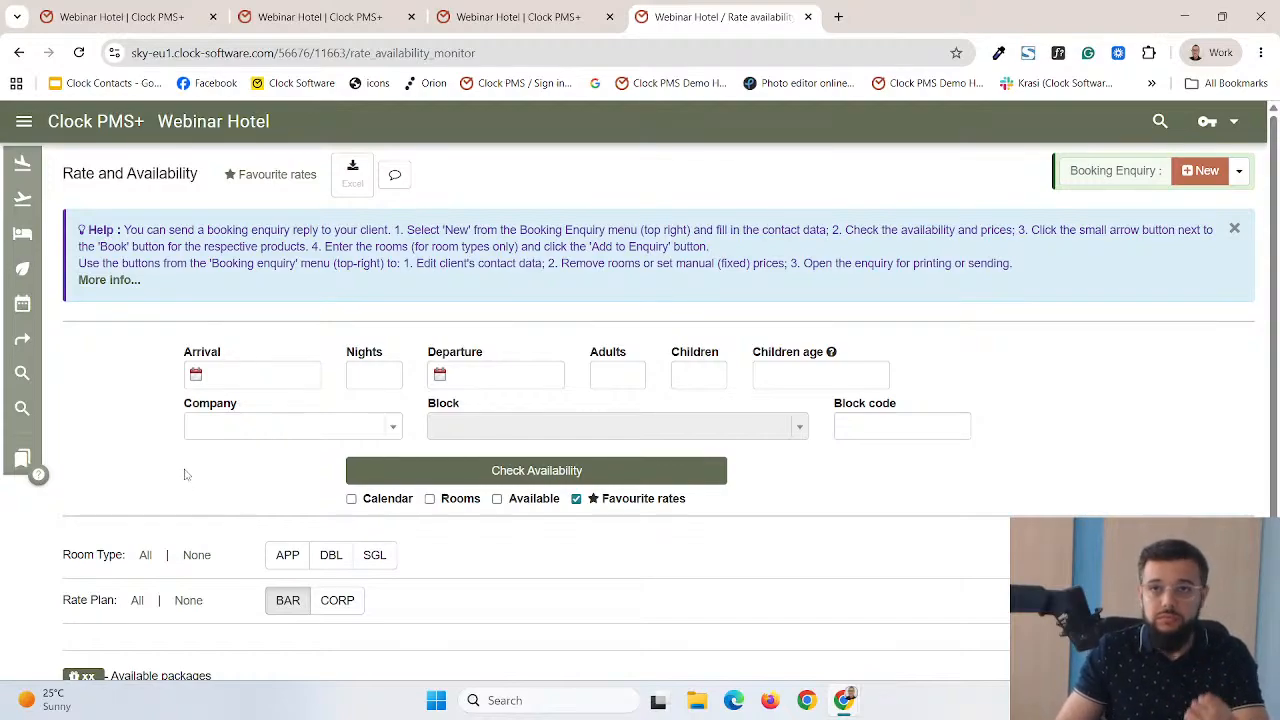
Open the Booking fields configuration within the hotel's bookings settings
click(24, 123)
click(120, 574)
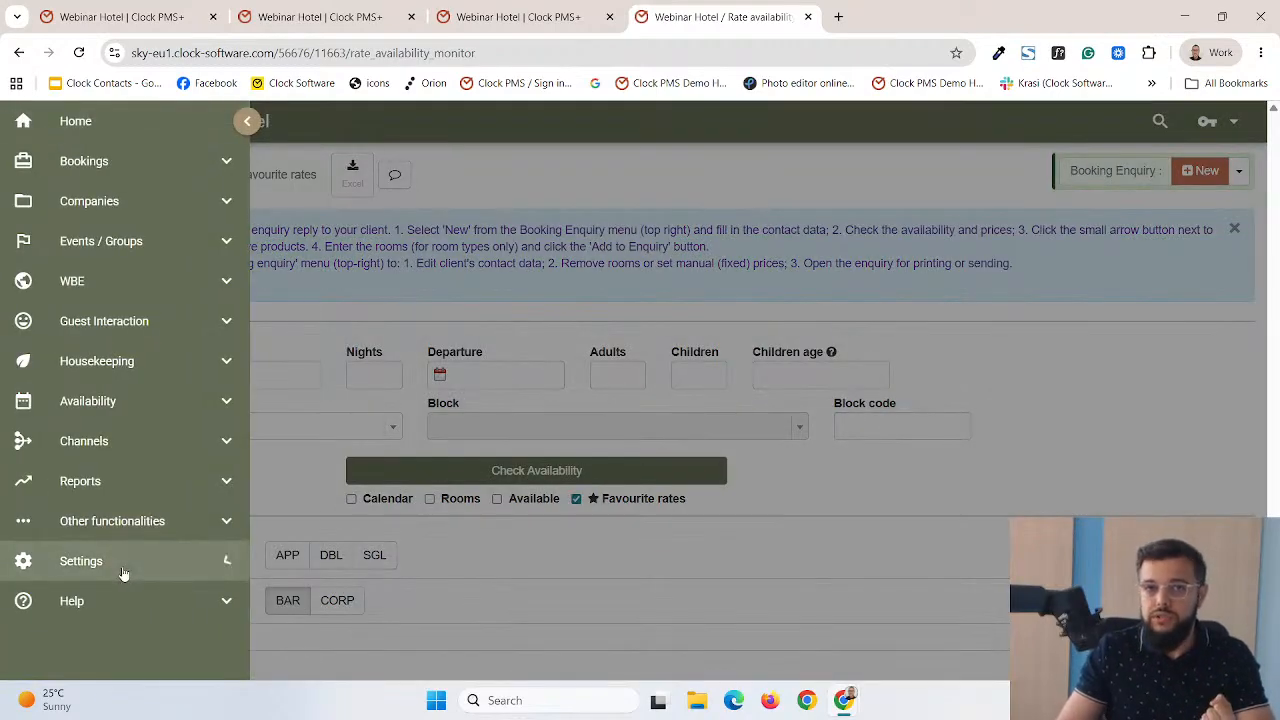
click(104, 606)
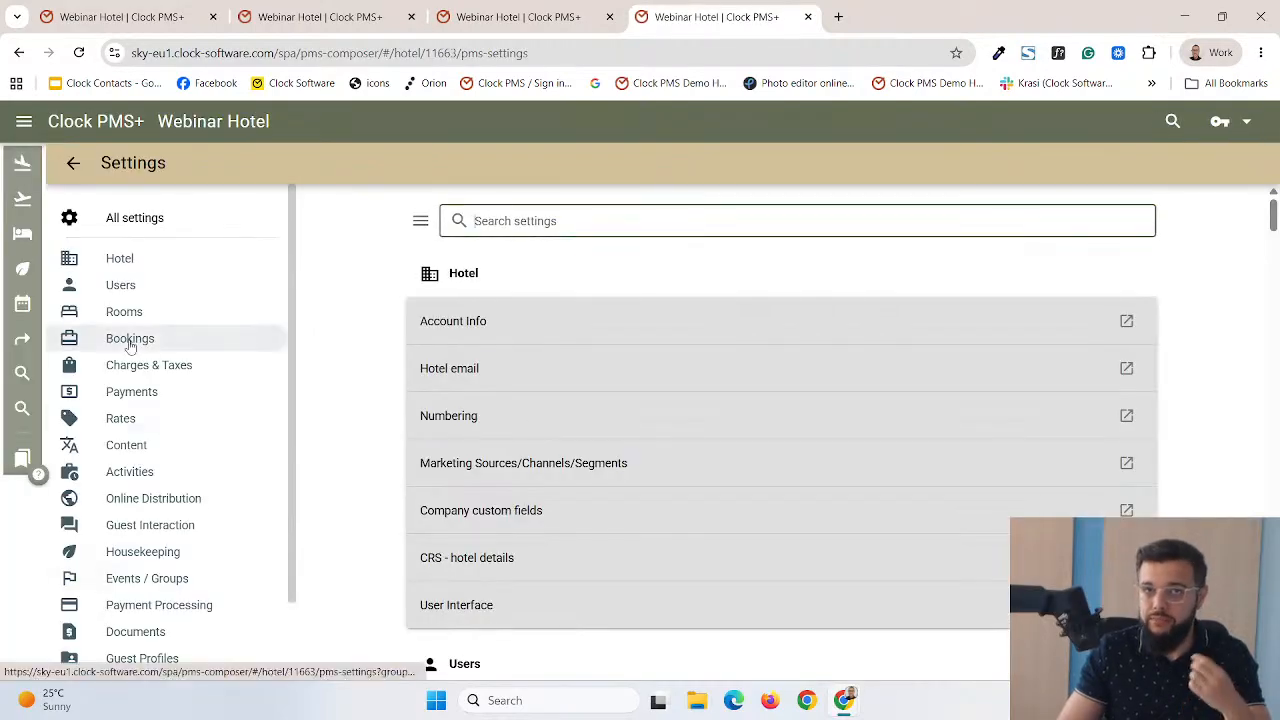
click(130, 340)
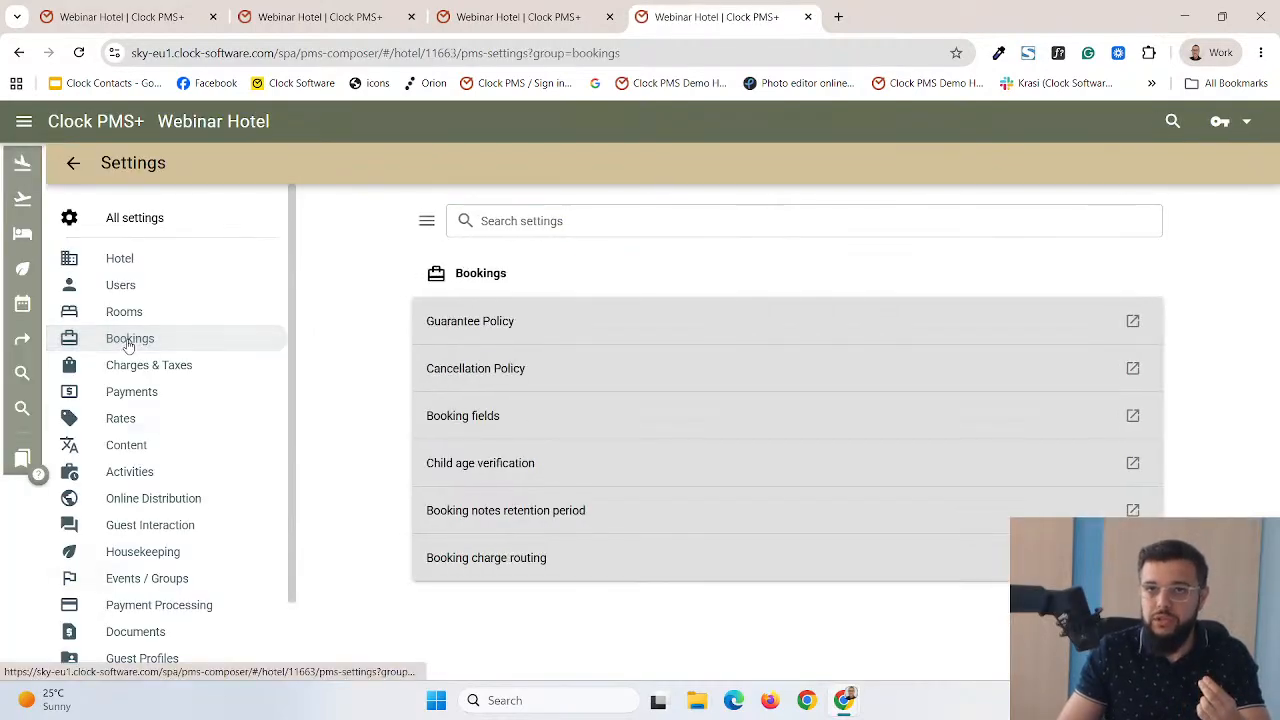
click(463, 418)
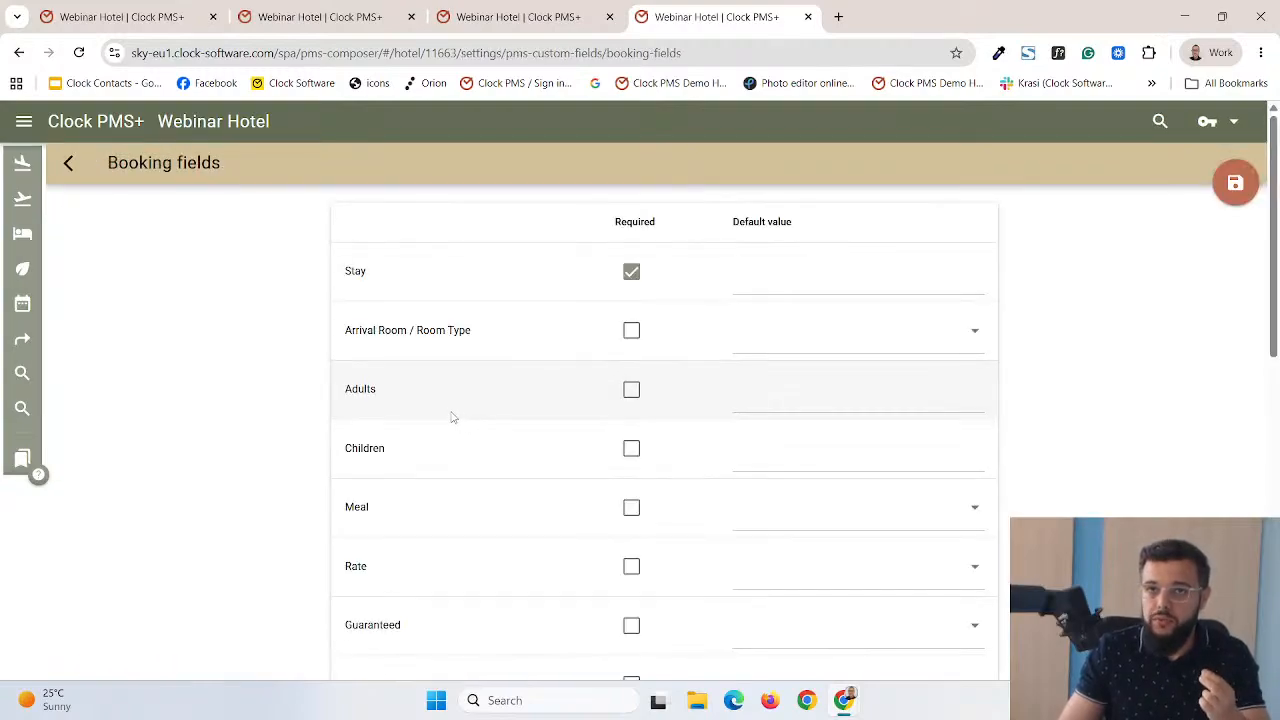
Examine the default value options offered for the Charge Routing booking field, without changing the selection
scroll(452, 423, down, 2)
scroll(451, 423, down, 3)
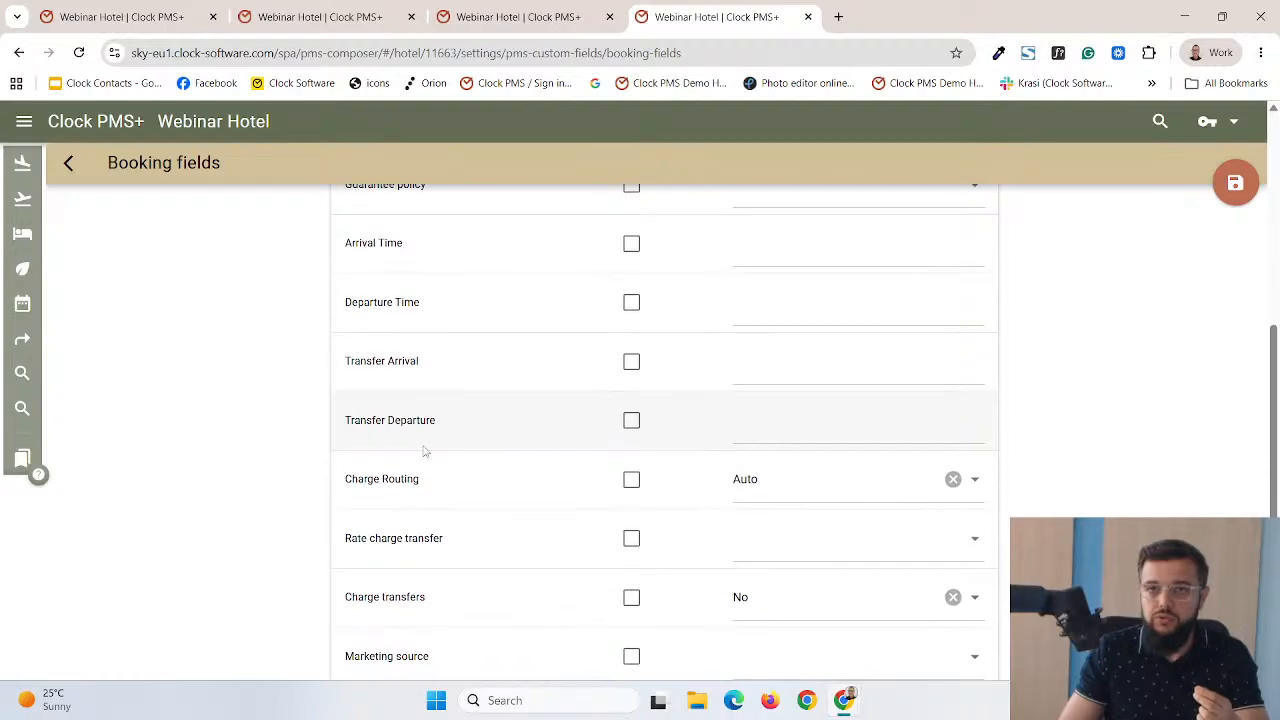
drag(344, 479, 423, 480)
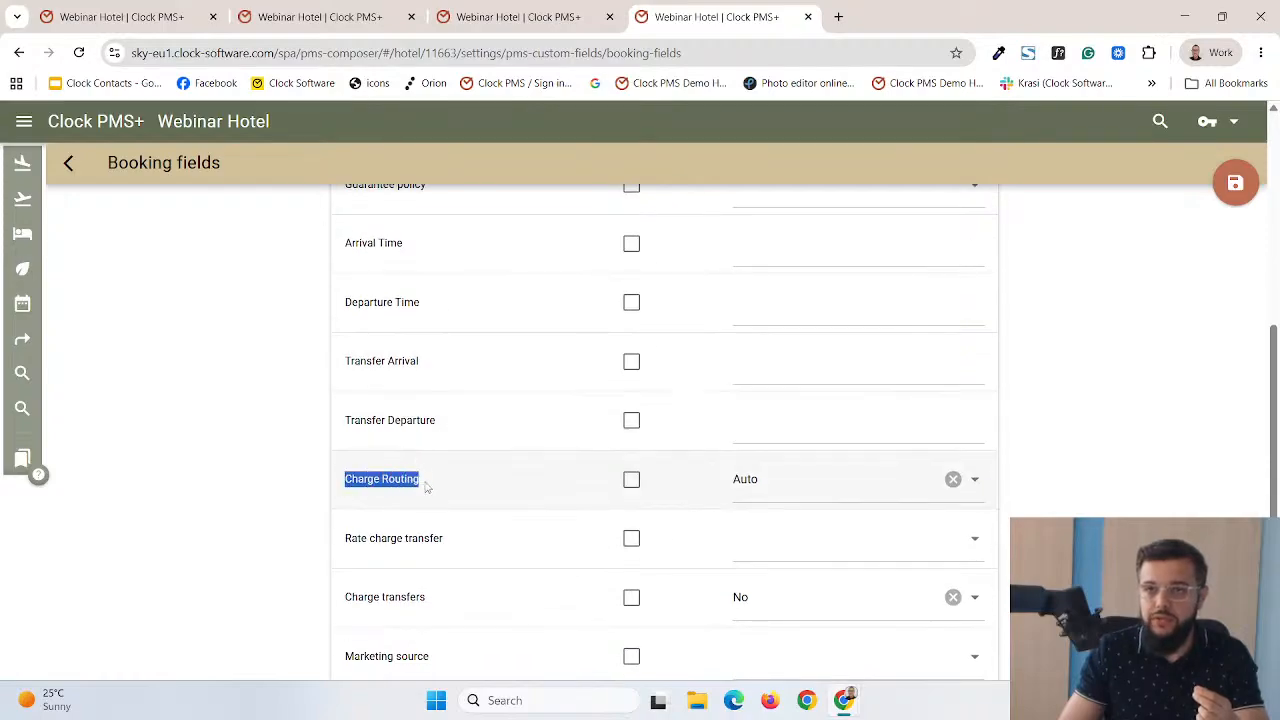
click(418, 479)
click(781, 485)
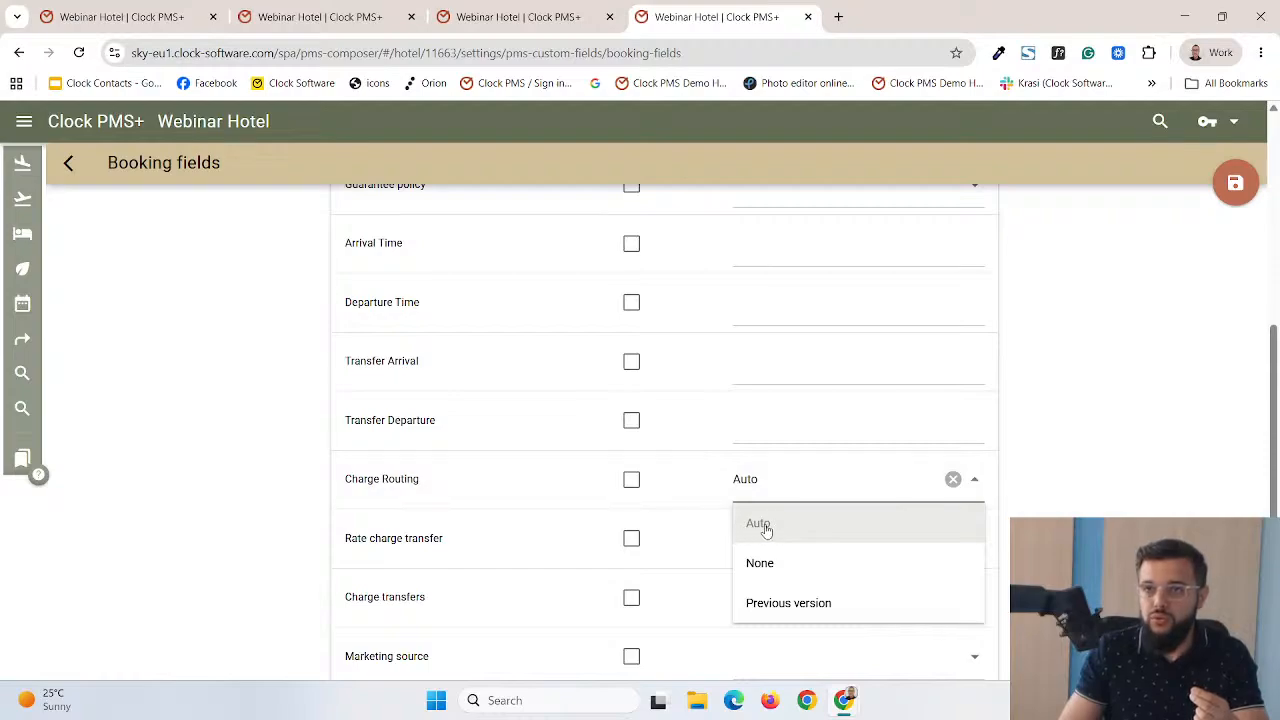
click(783, 483)
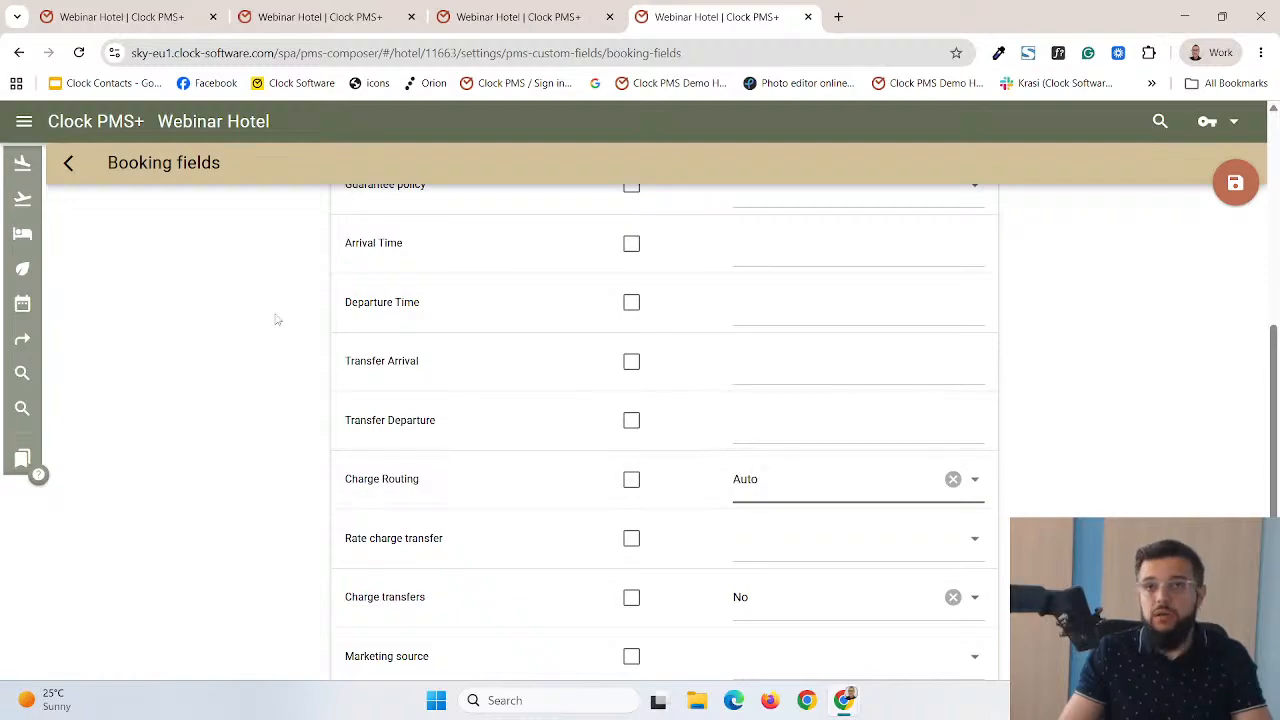
Find the Company with router 2 booking for 28 to 29 May 2026 by its booking number and open it
click(1158, 121)
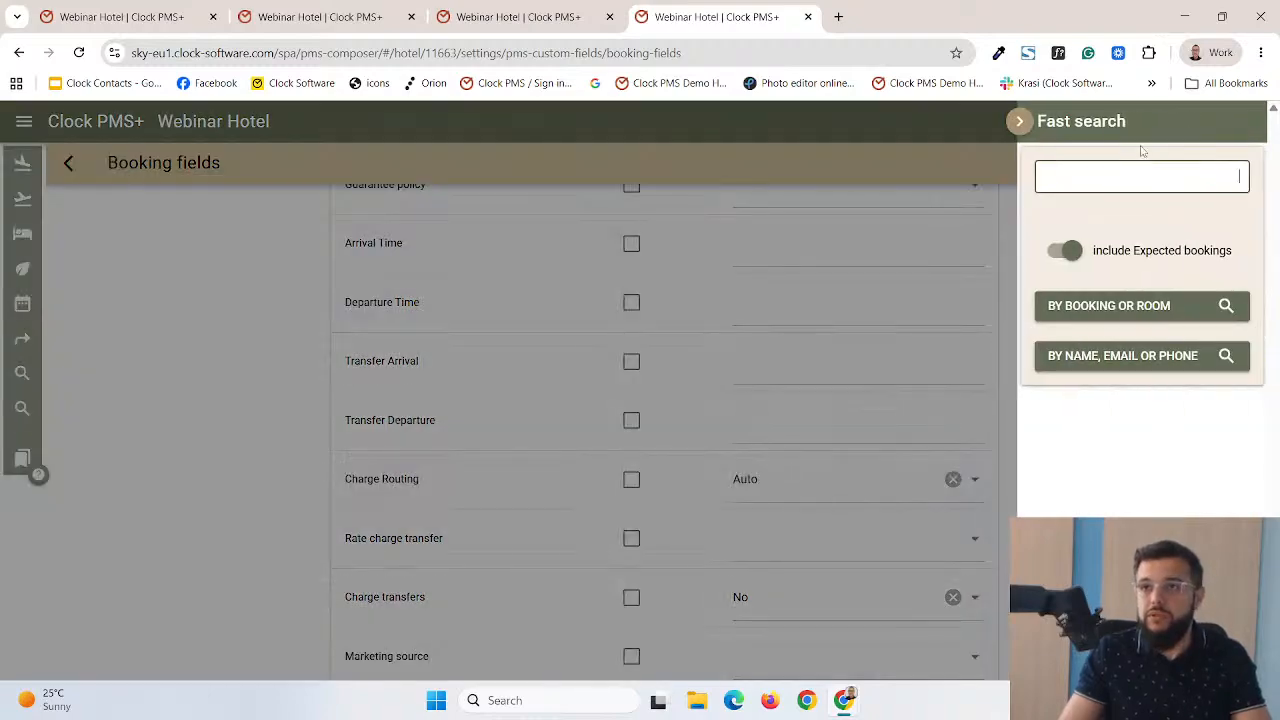
text(94)
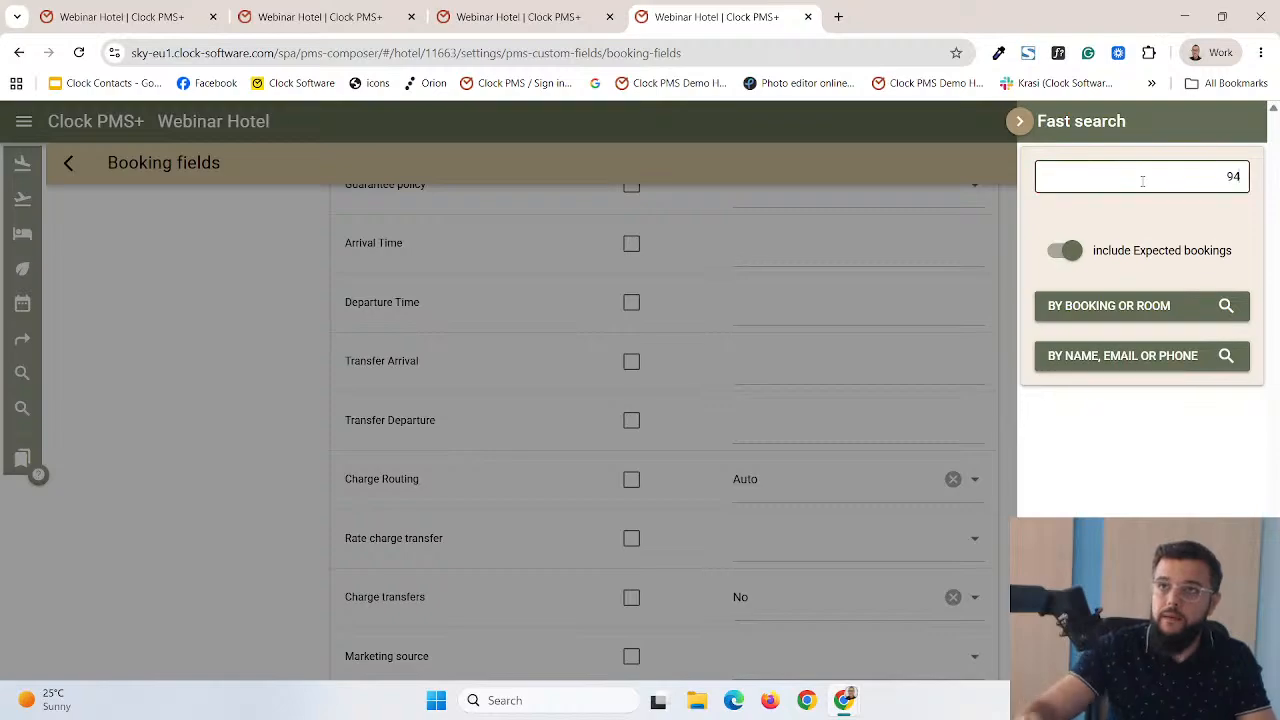
key(Return)
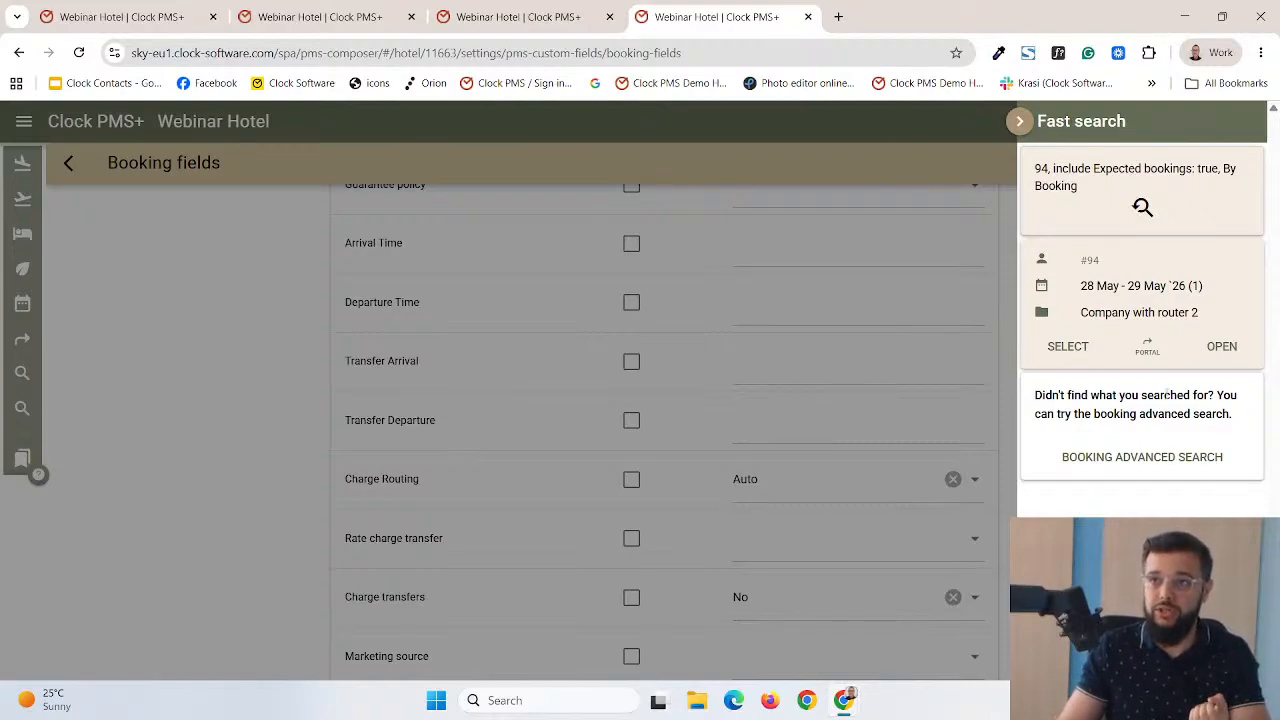
click(1218, 350)
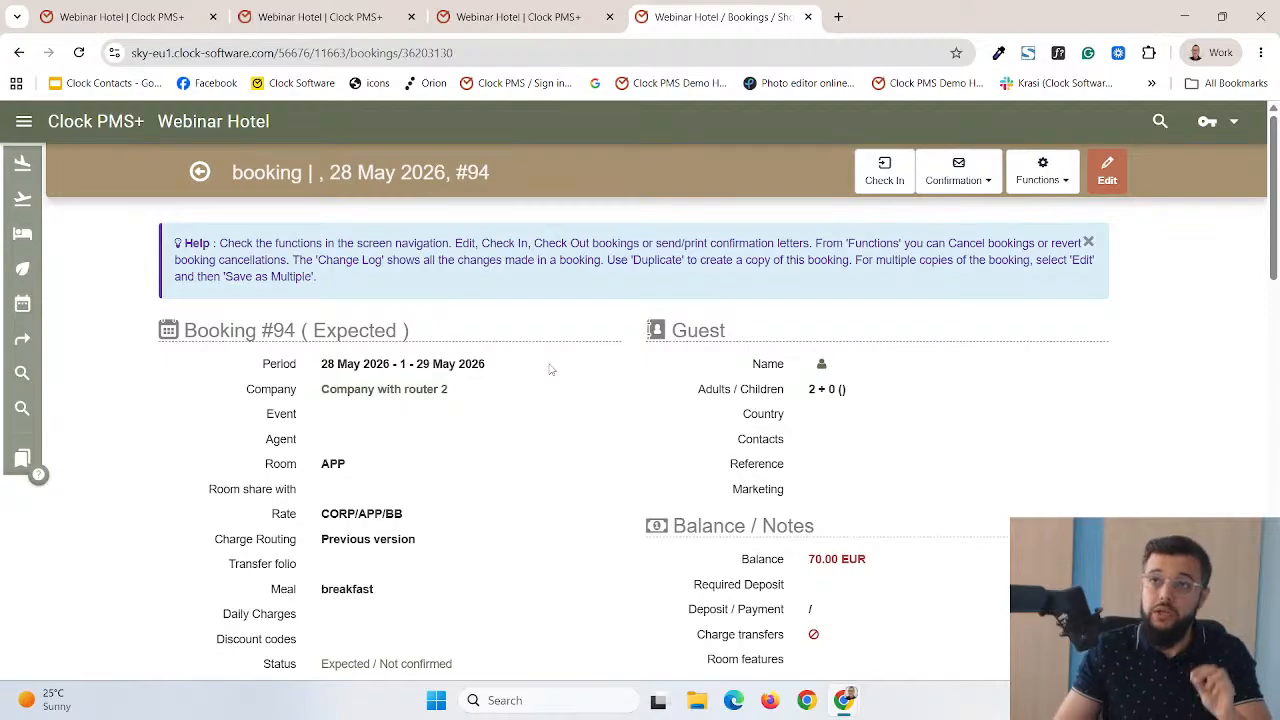
Review the open booking's Rate and Folios section and its Charge Routing setting
scroll(549, 371, down, 8)
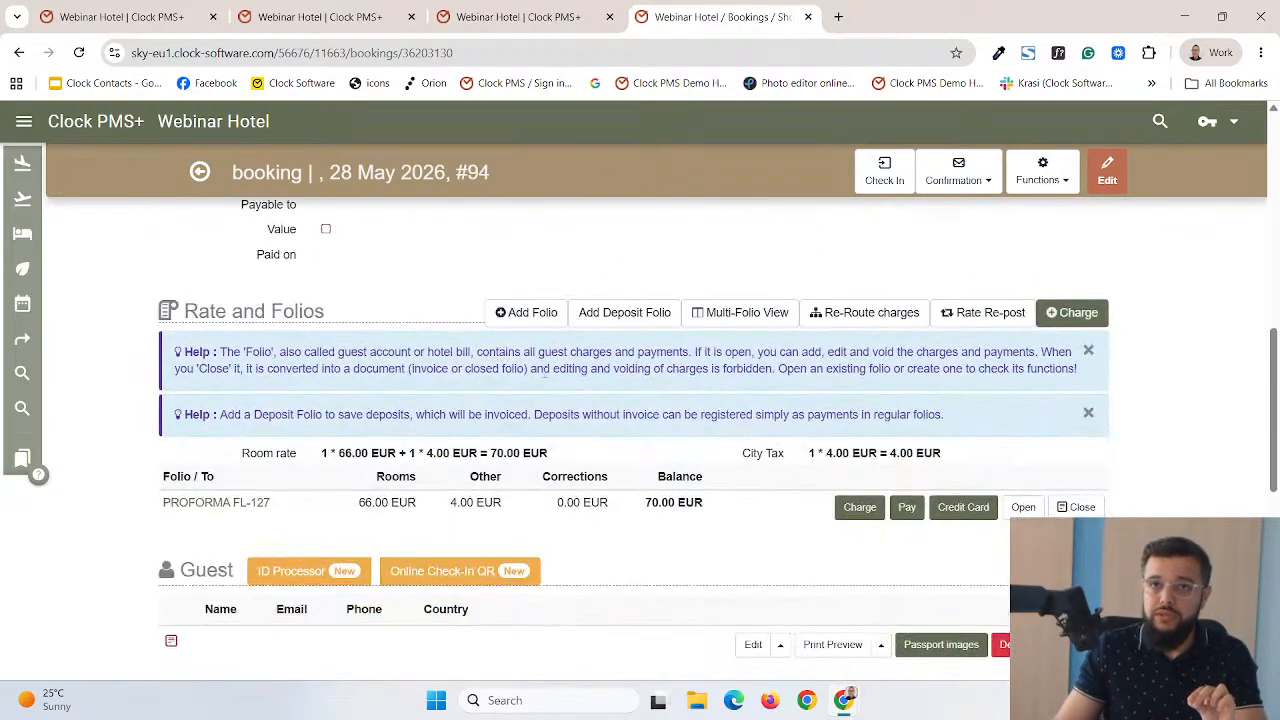
drag(334, 313, 172, 320)
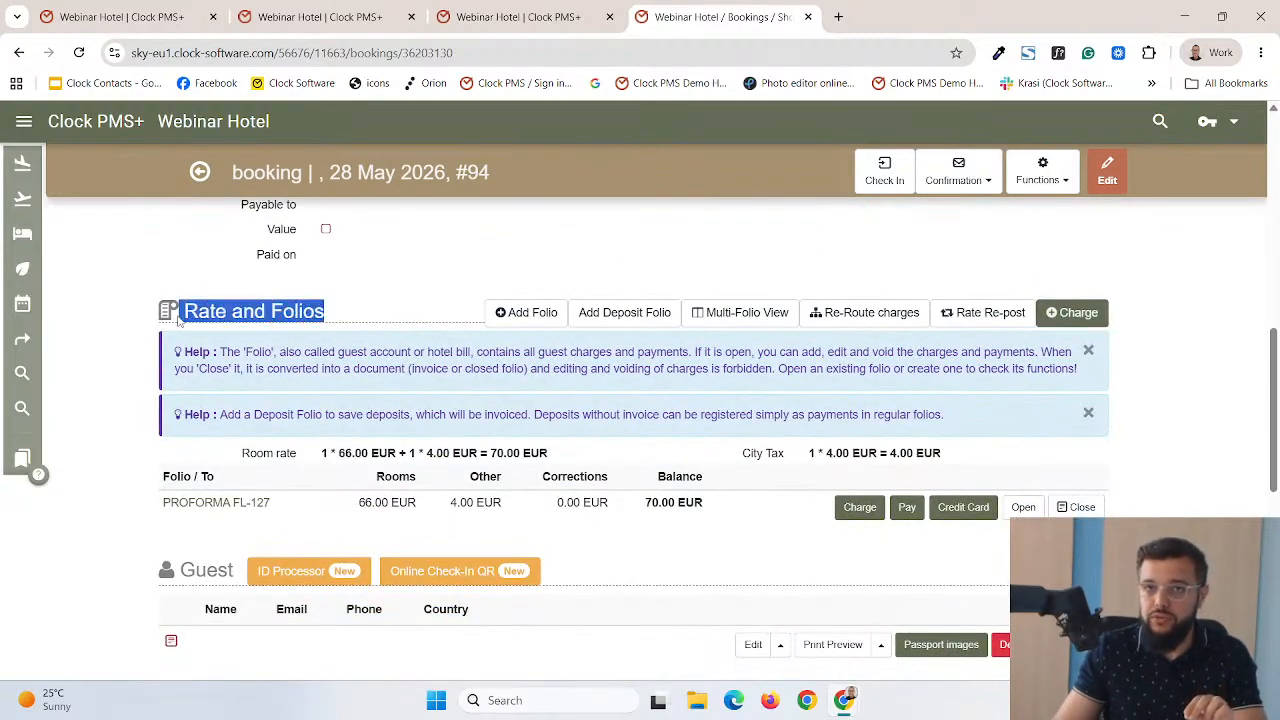
click(200, 312)
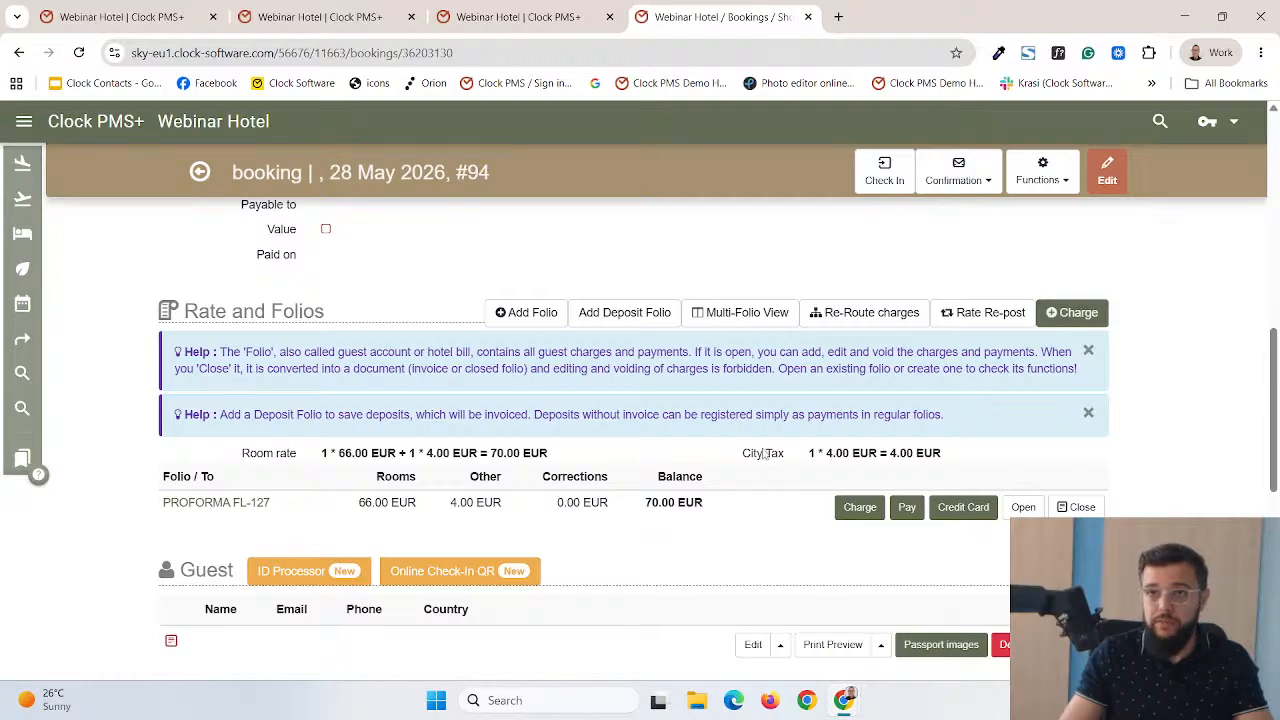
scroll(706, 470, up, 7)
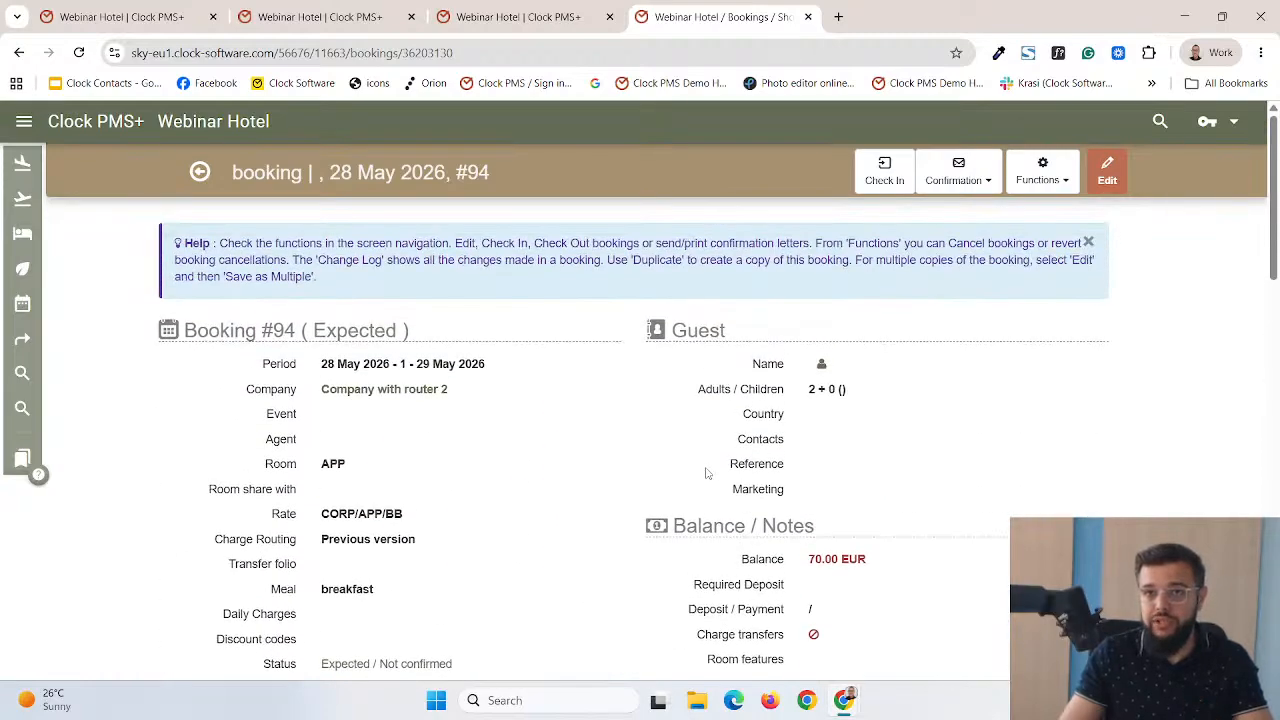
drag(208, 545, 431, 541)
click(298, 548)
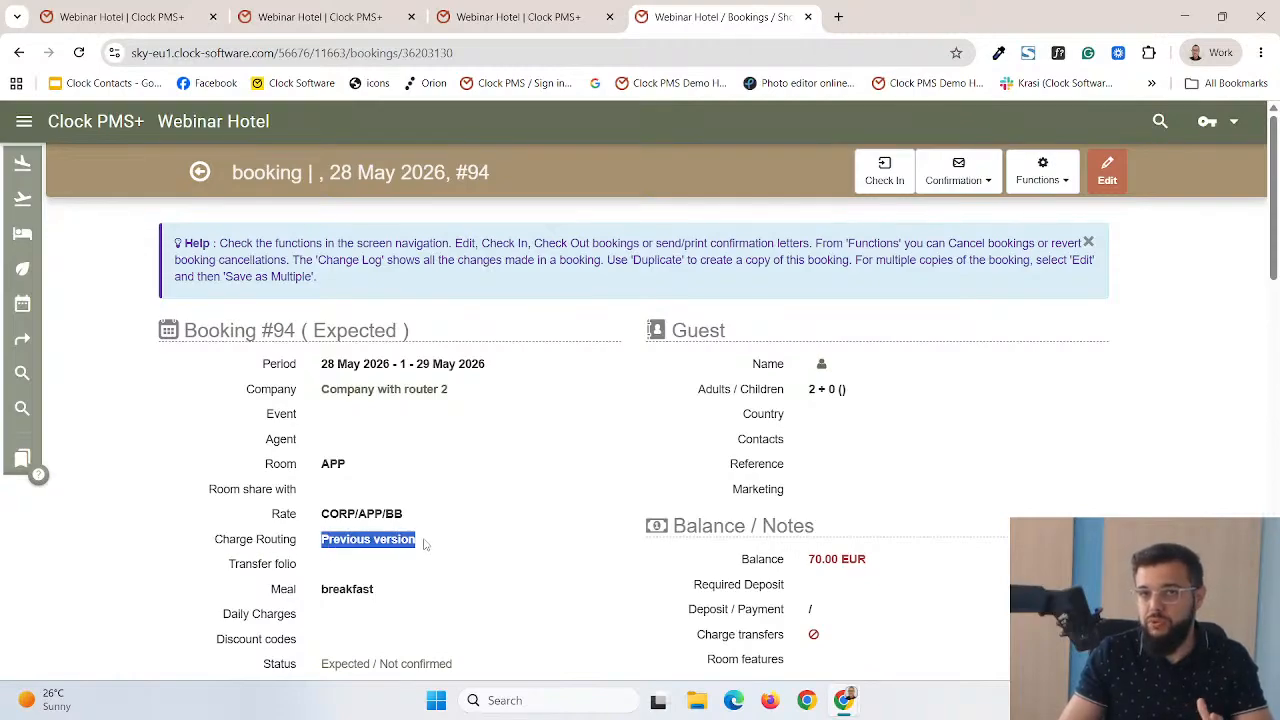
click(385, 560)
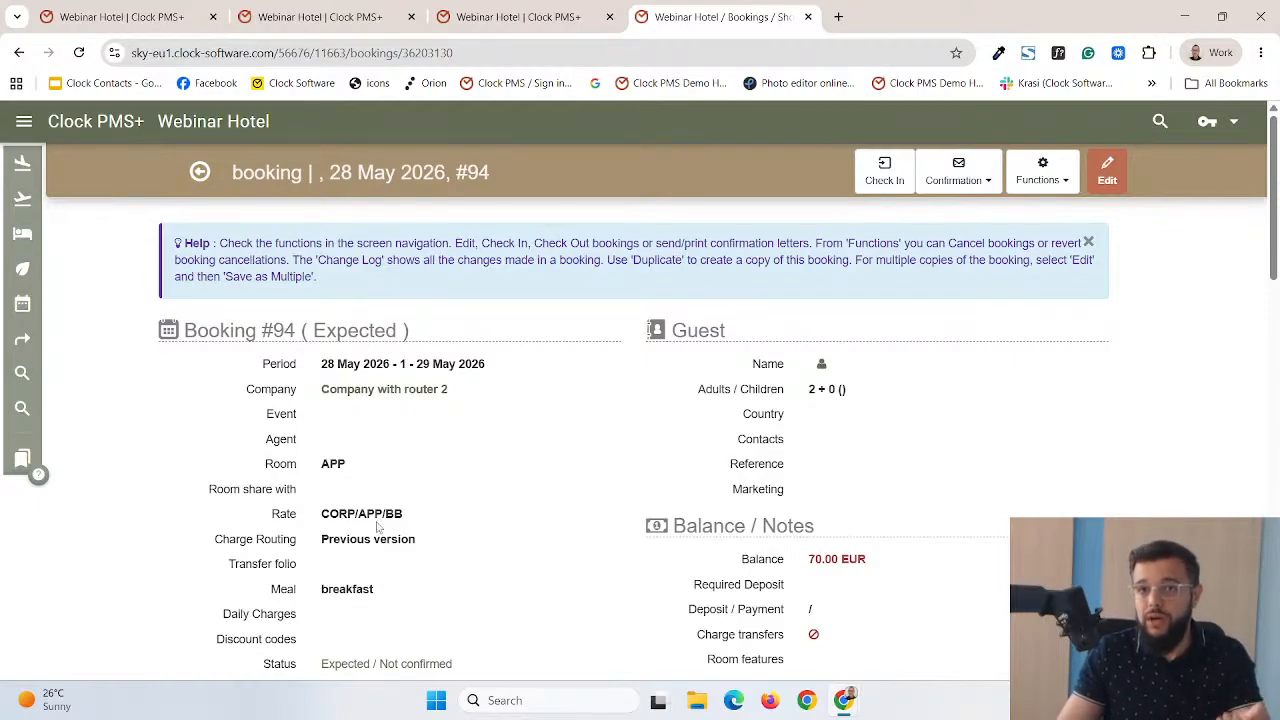
Edit the booking to set its Charge Routing to Auto, and save it
click(1108, 183)
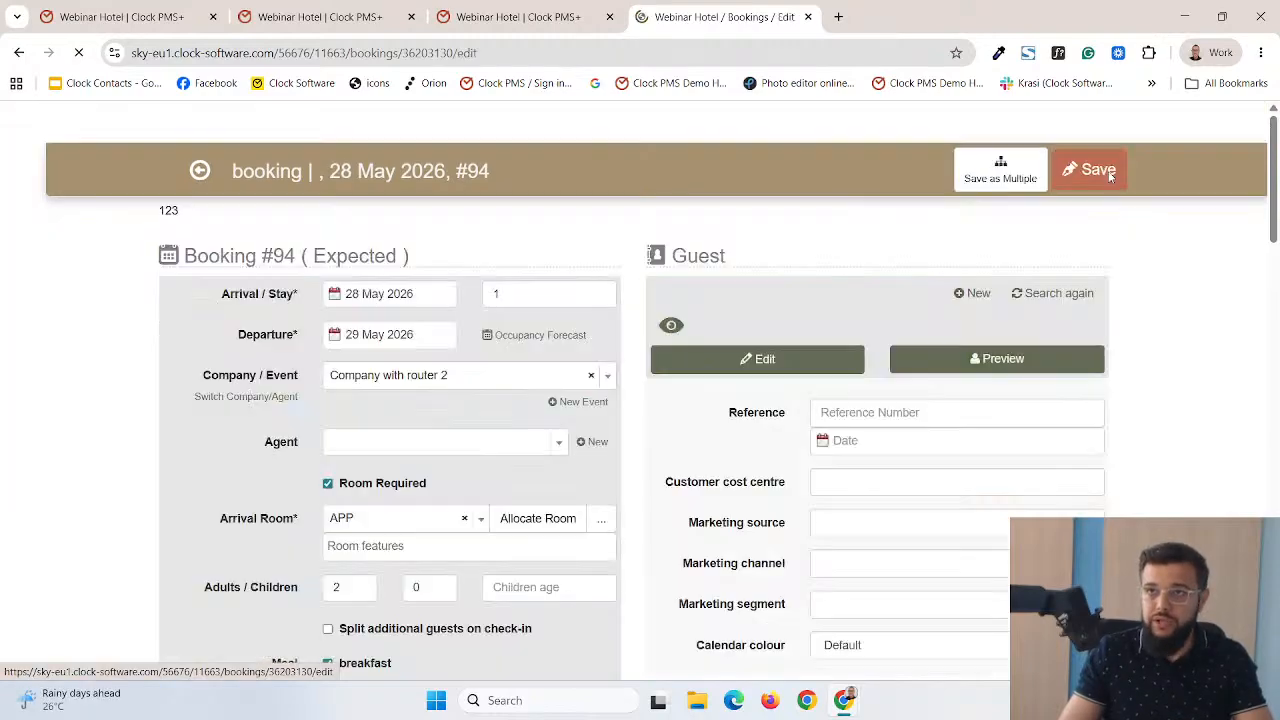
scroll(293, 416, down, 3)
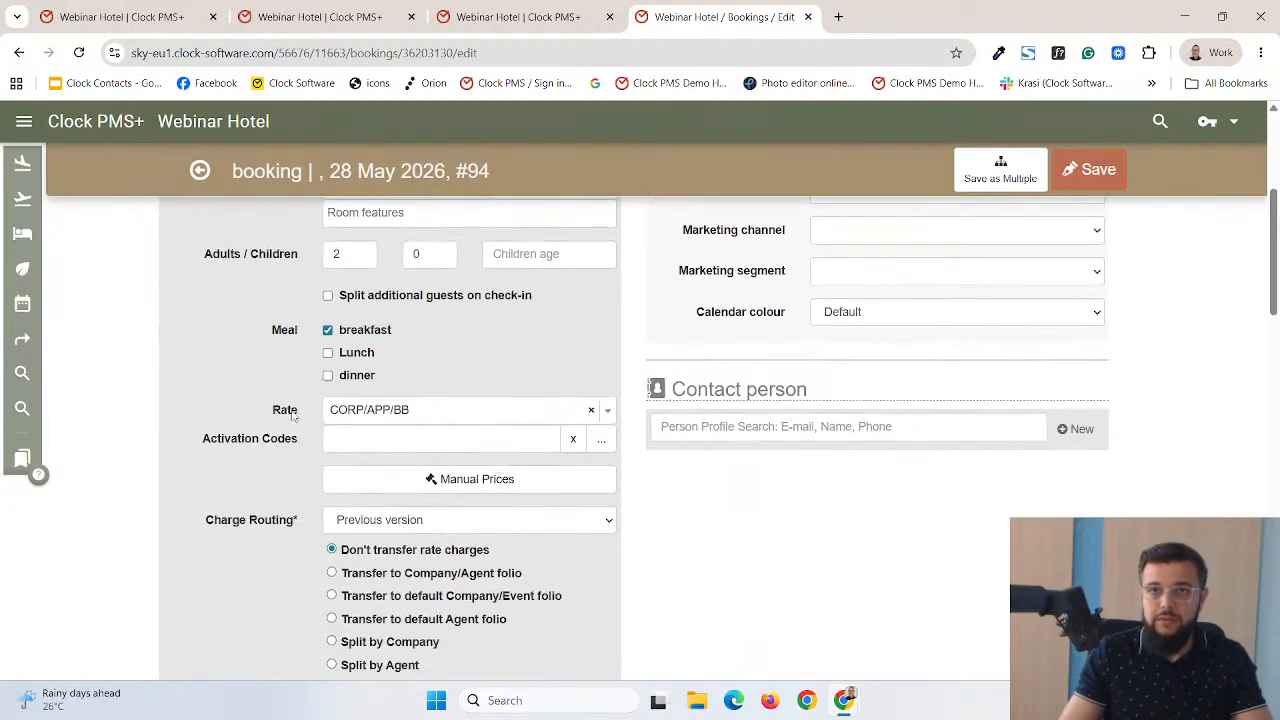
scroll(265, 428, down, 1)
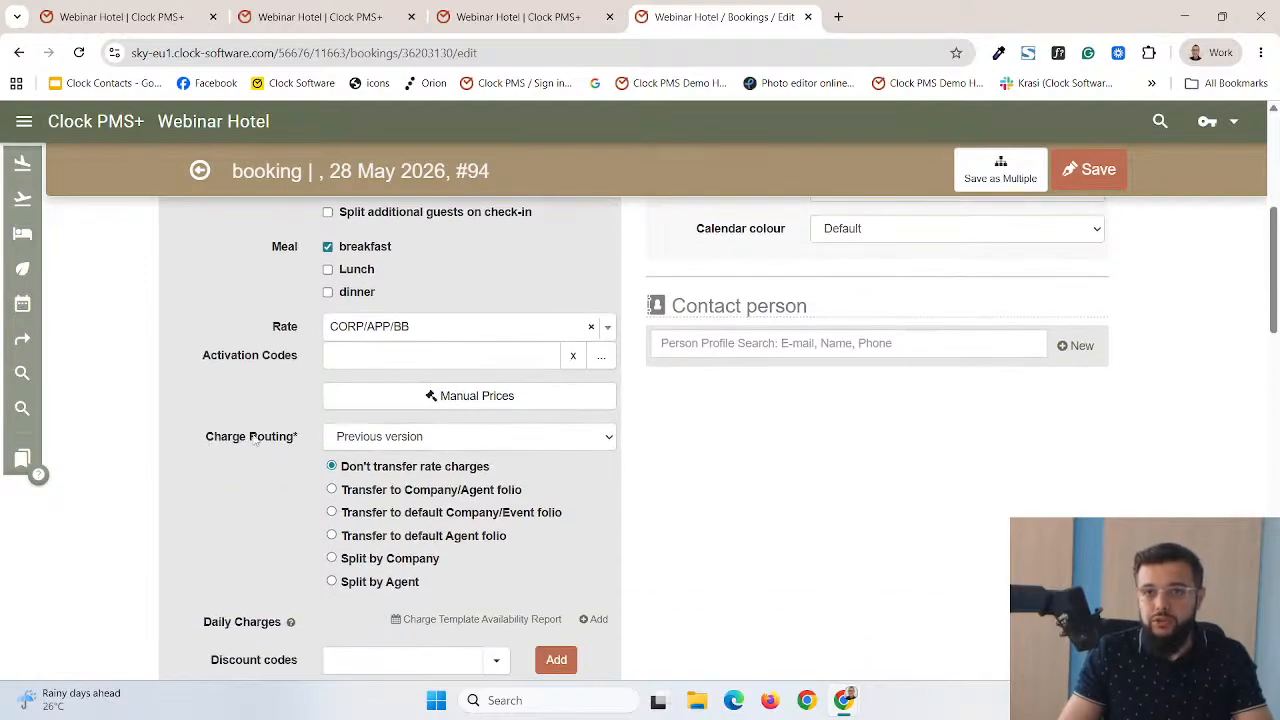
click(352, 443)
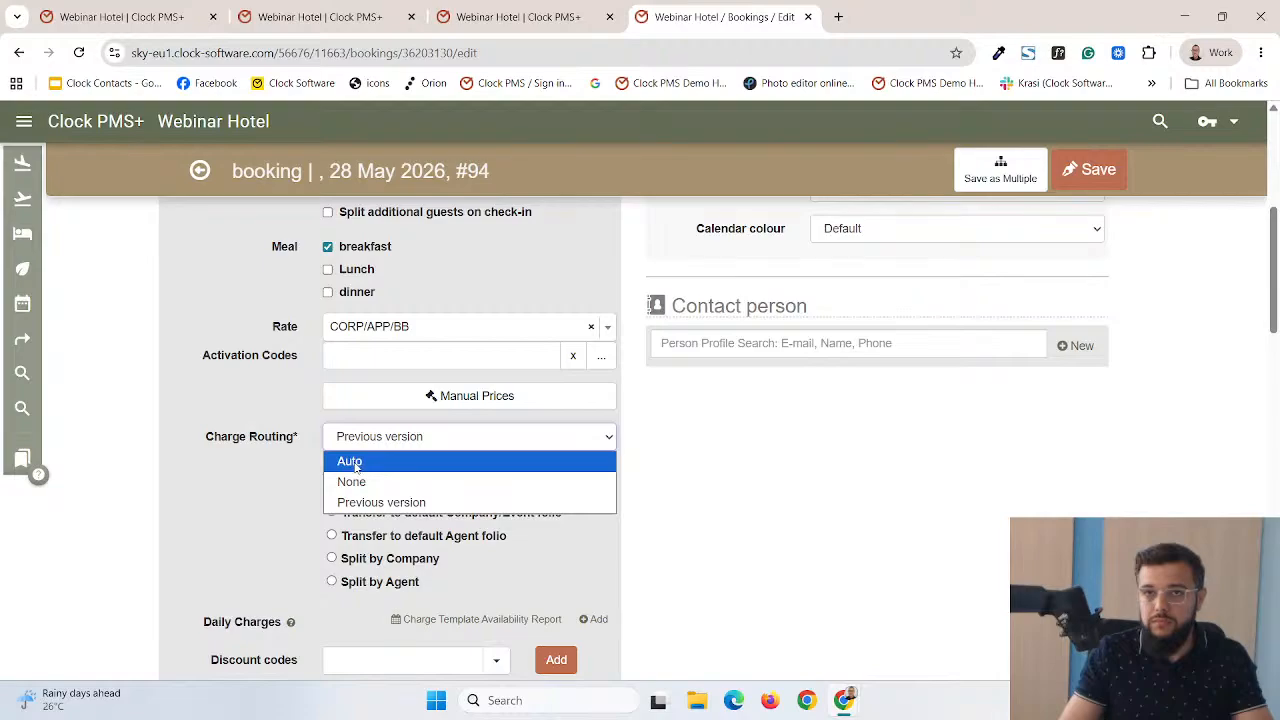
click(355, 463)
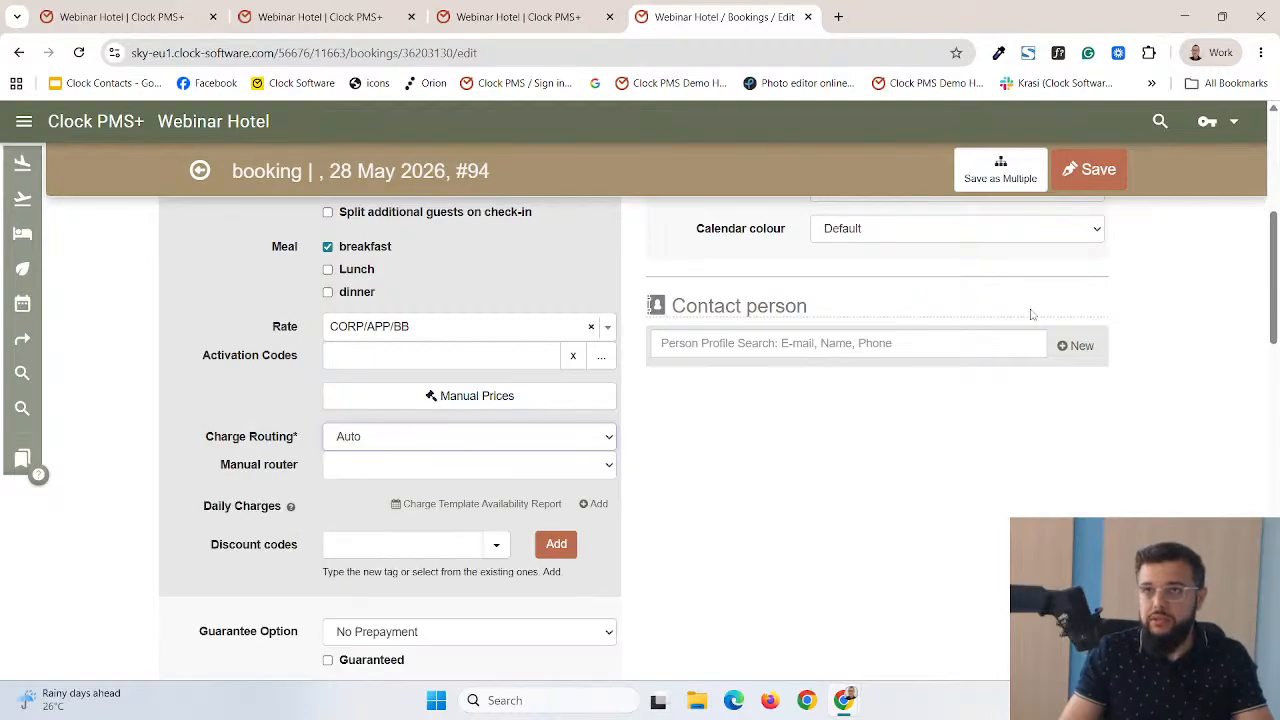
click(1095, 177)
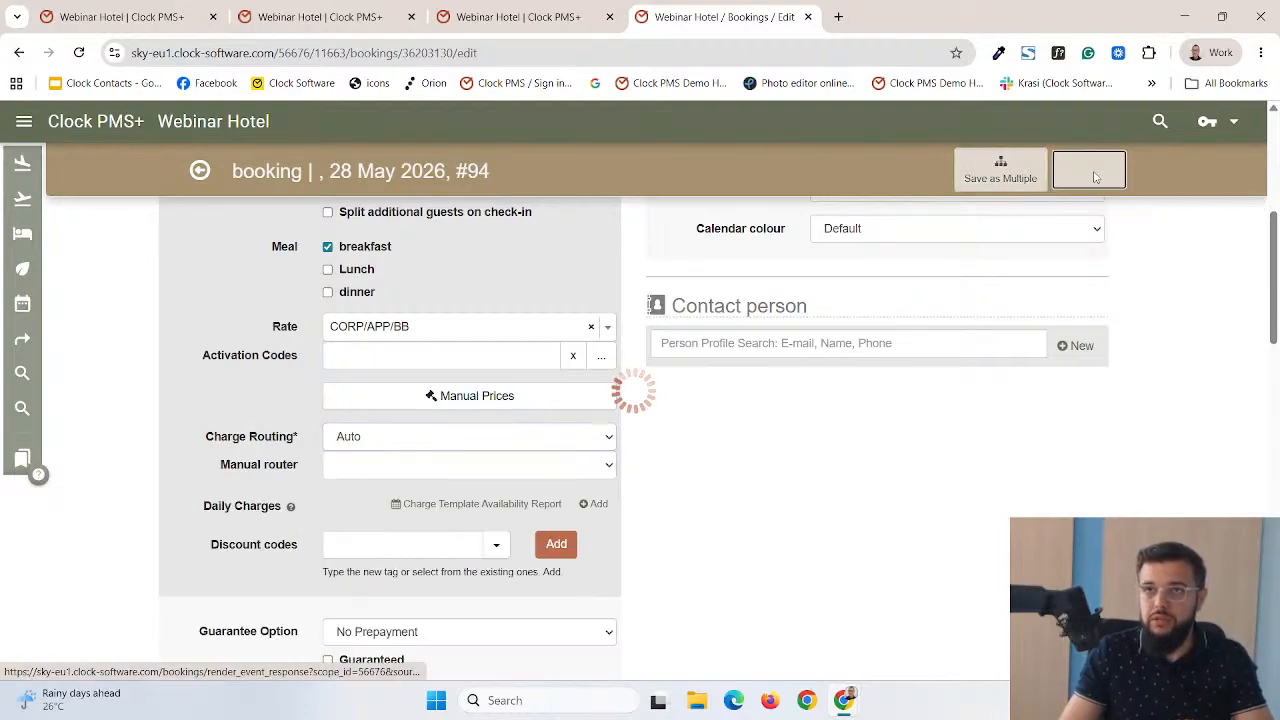
Re-route the booking's charges and check how they are distributed in its Rate and Folios section
scroll(889, 328, down, 6)
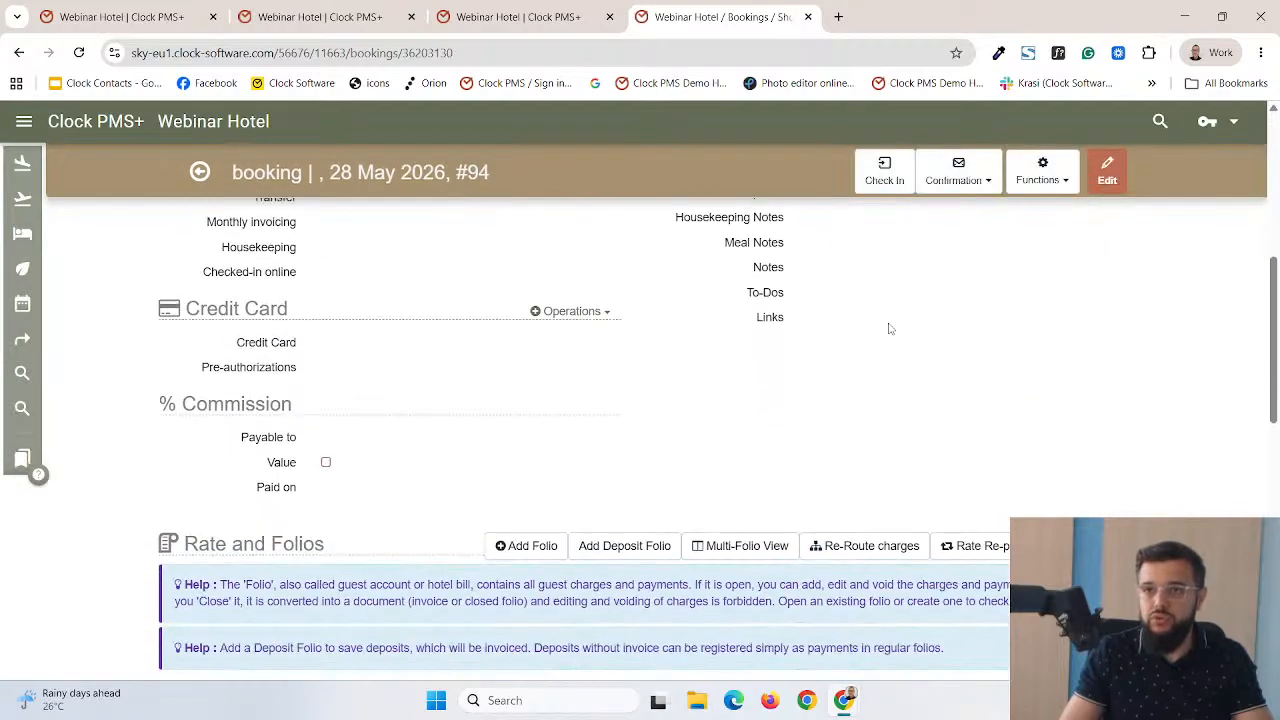
click(866, 540)
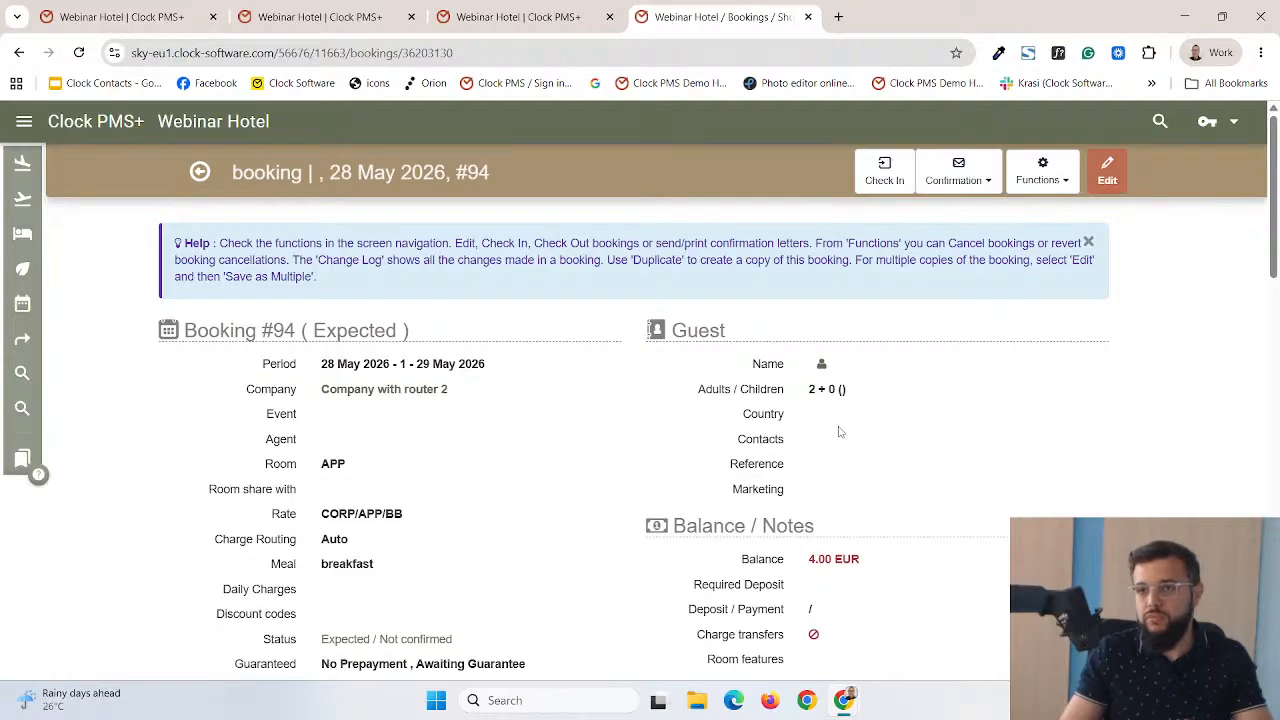
scroll(838, 445, down, 5)
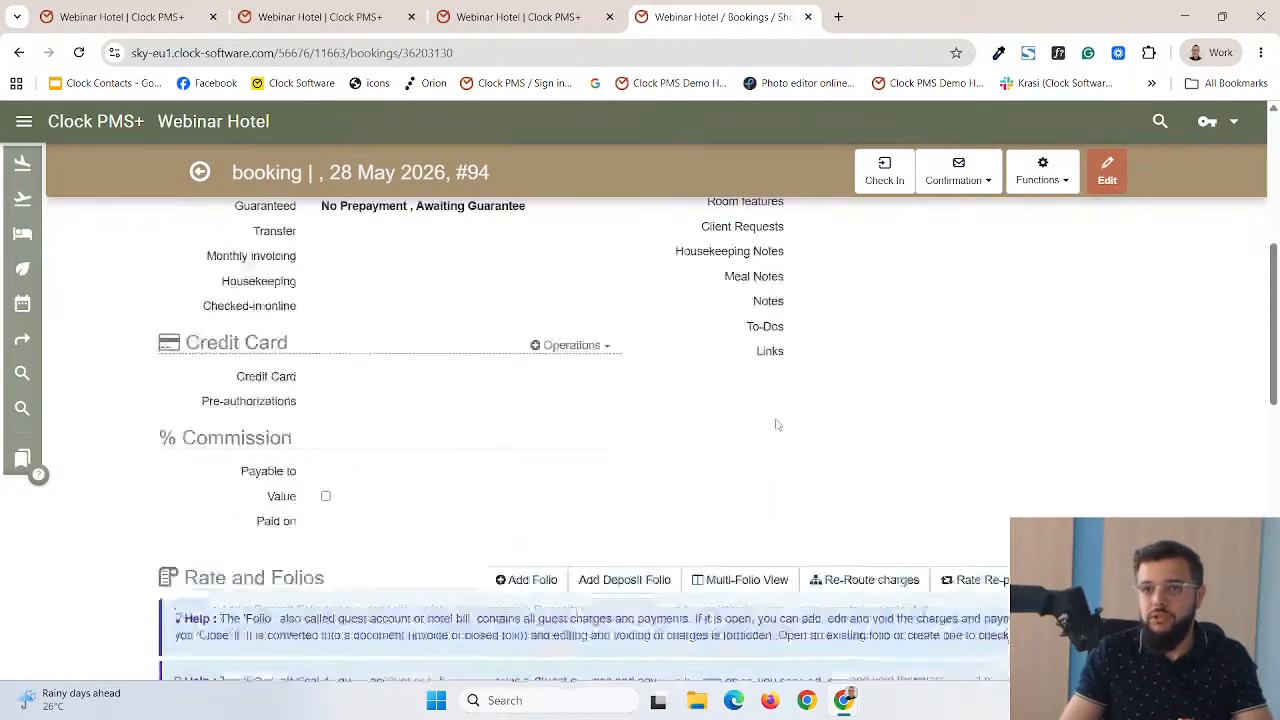
scroll(777, 425, down, 4)
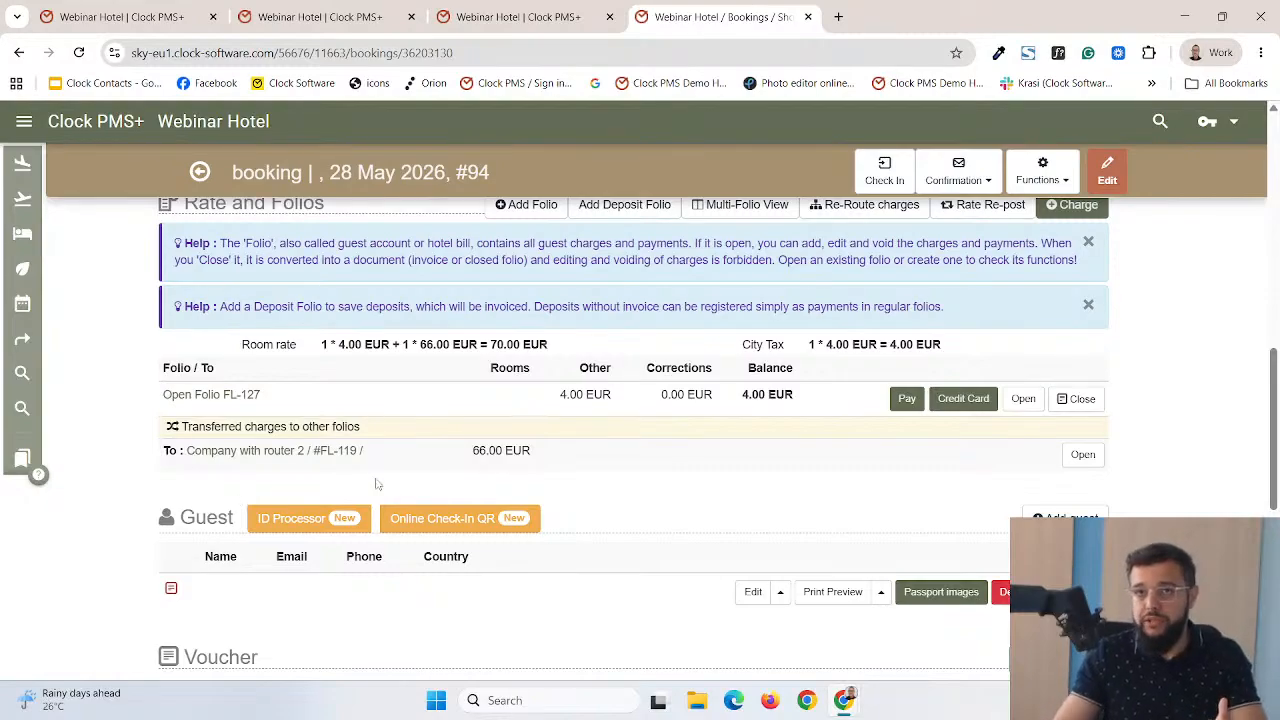
scroll(805, 395, up, 6)
scroll(793, 400, up, 2)
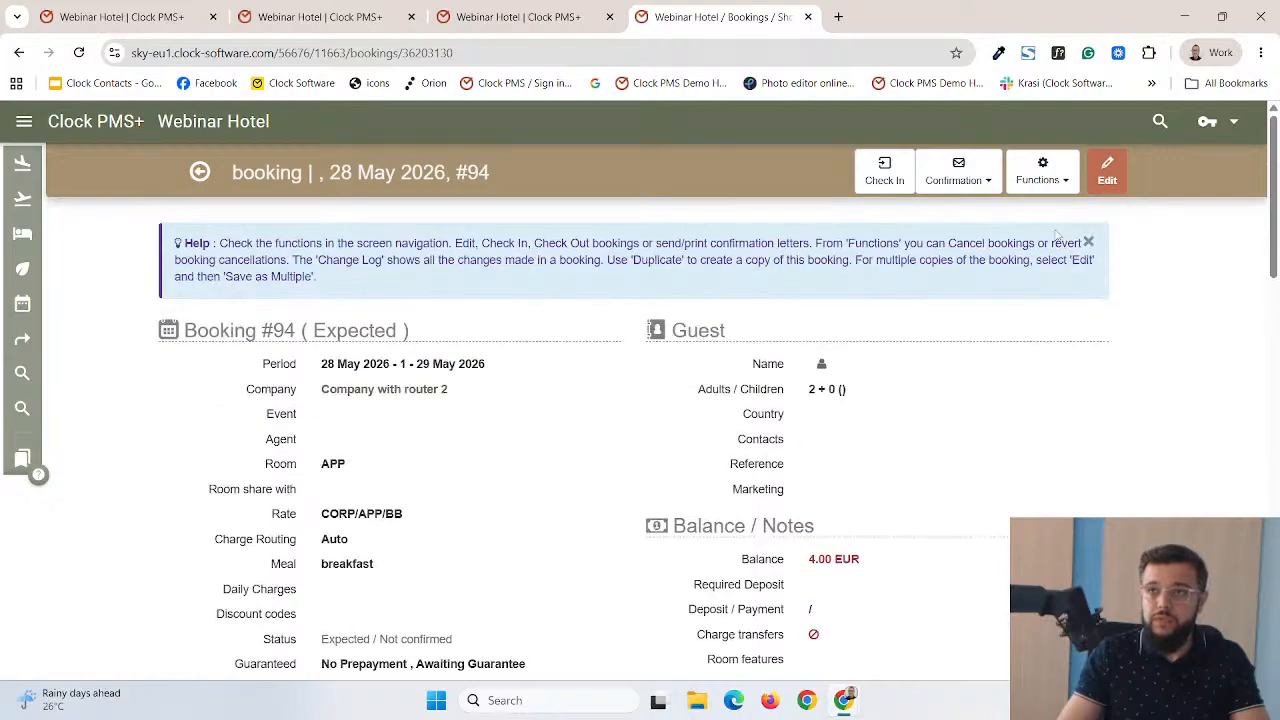
Open the booking for editing and examine the Manual router options offered under Charge Routing, without selecting one
click(1100, 172)
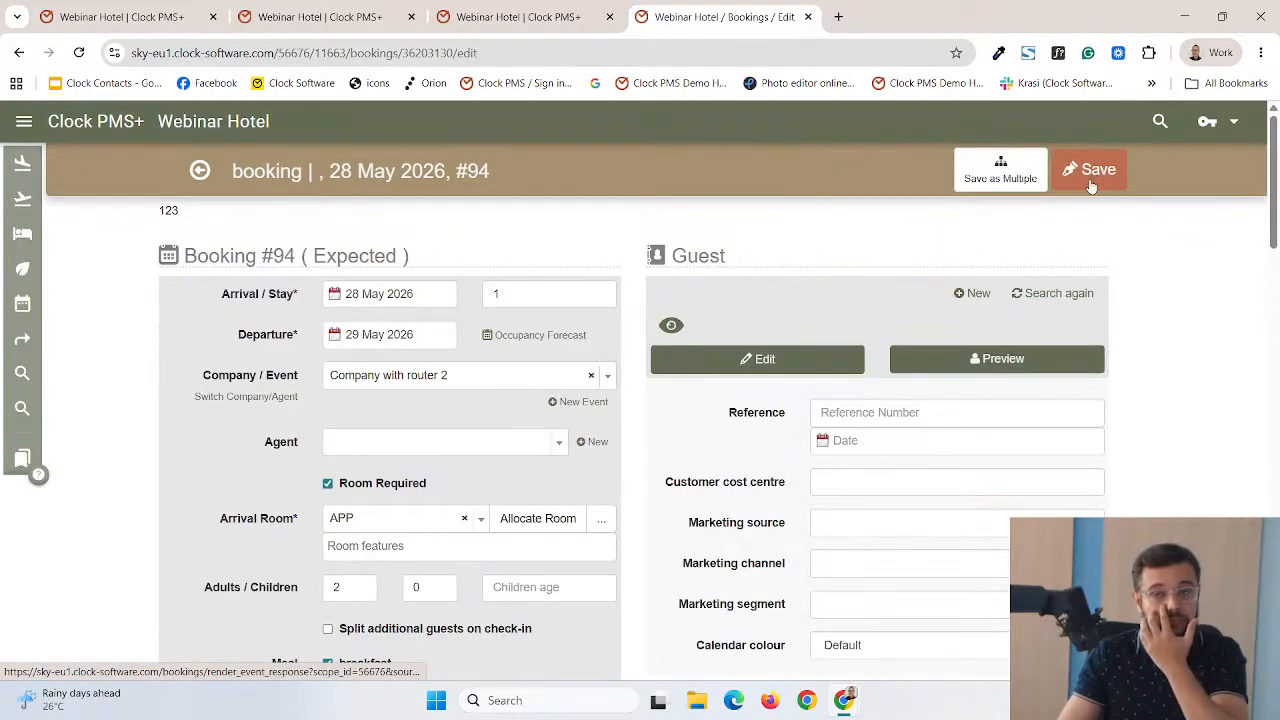
scroll(465, 330, down, 4)
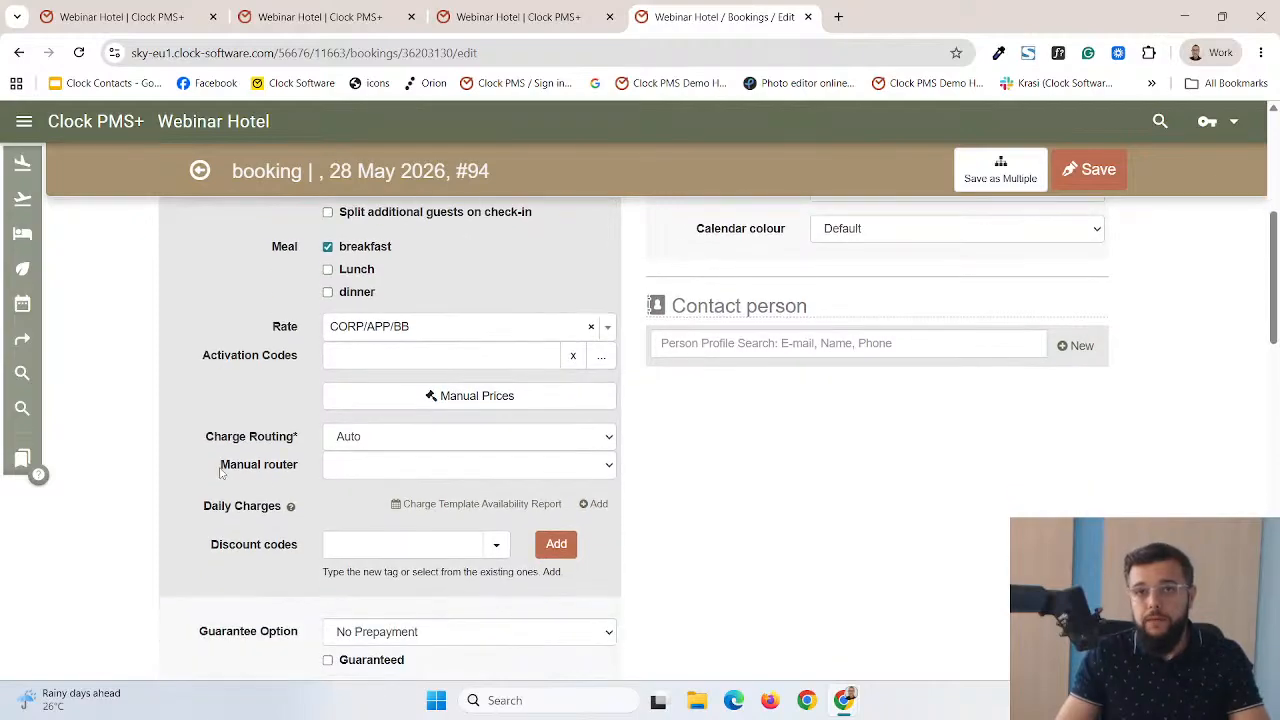
drag(221, 470, 300, 470)
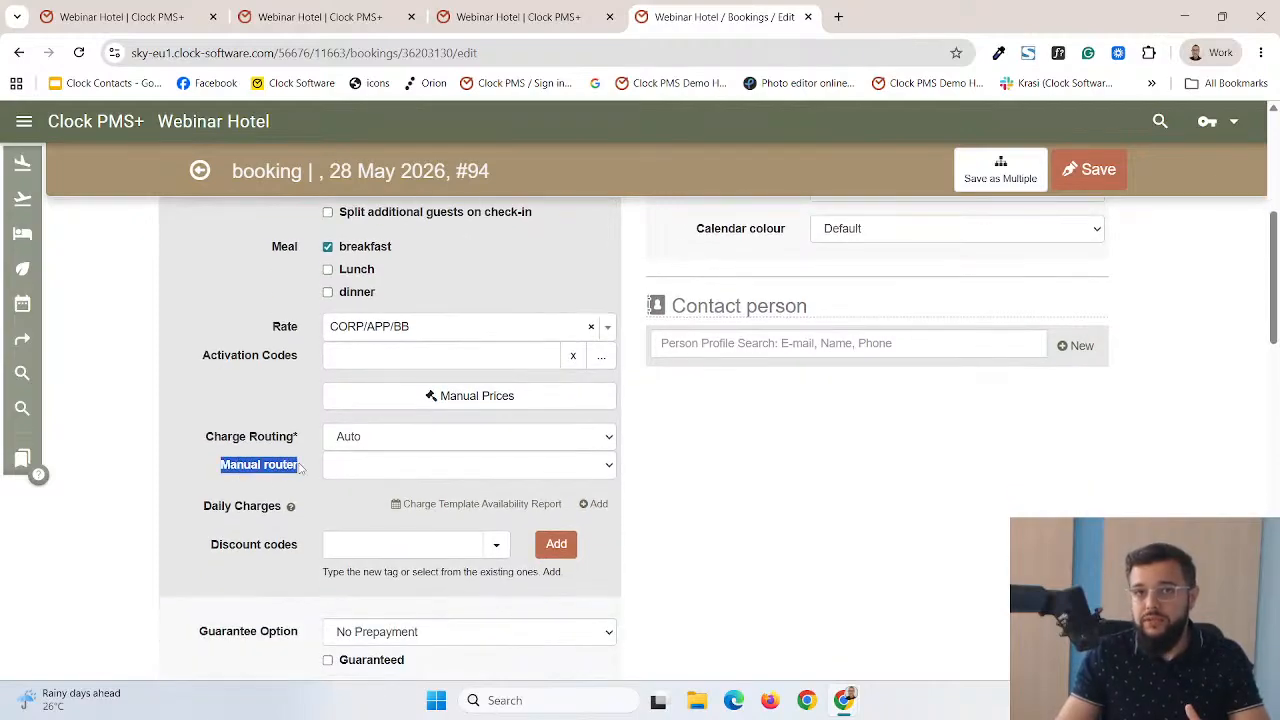
click(298, 476)
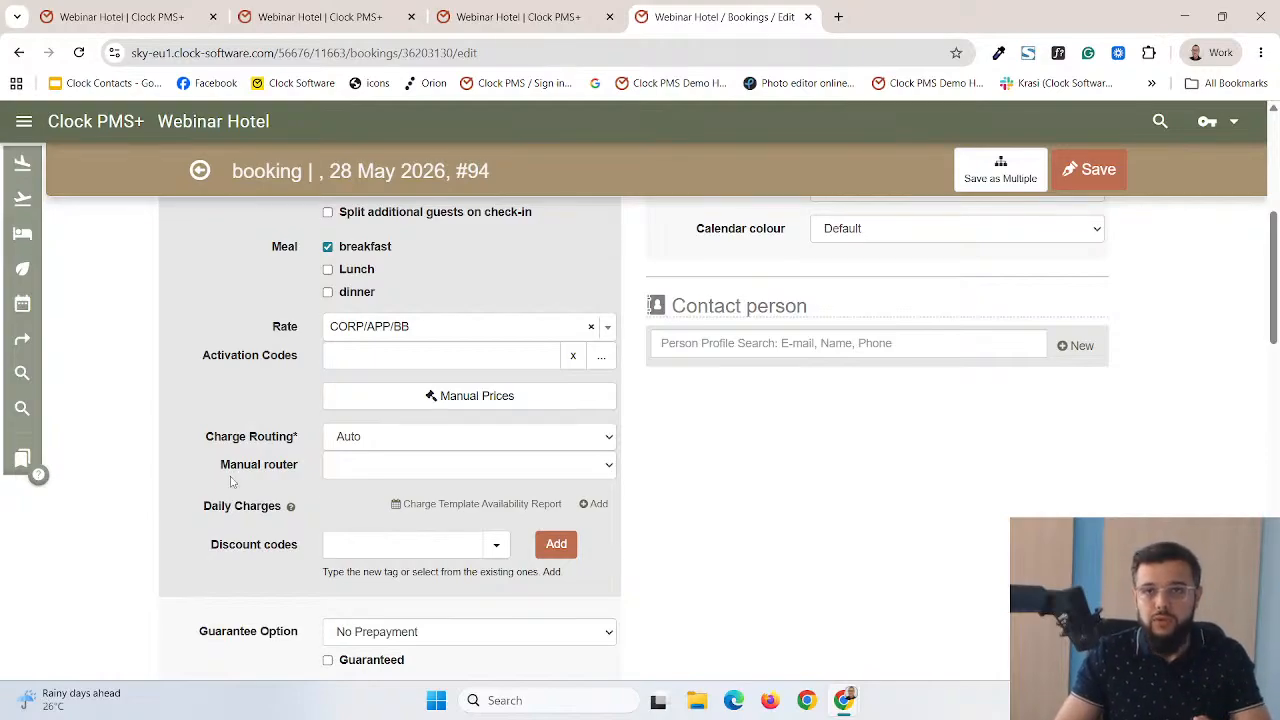
click(333, 469)
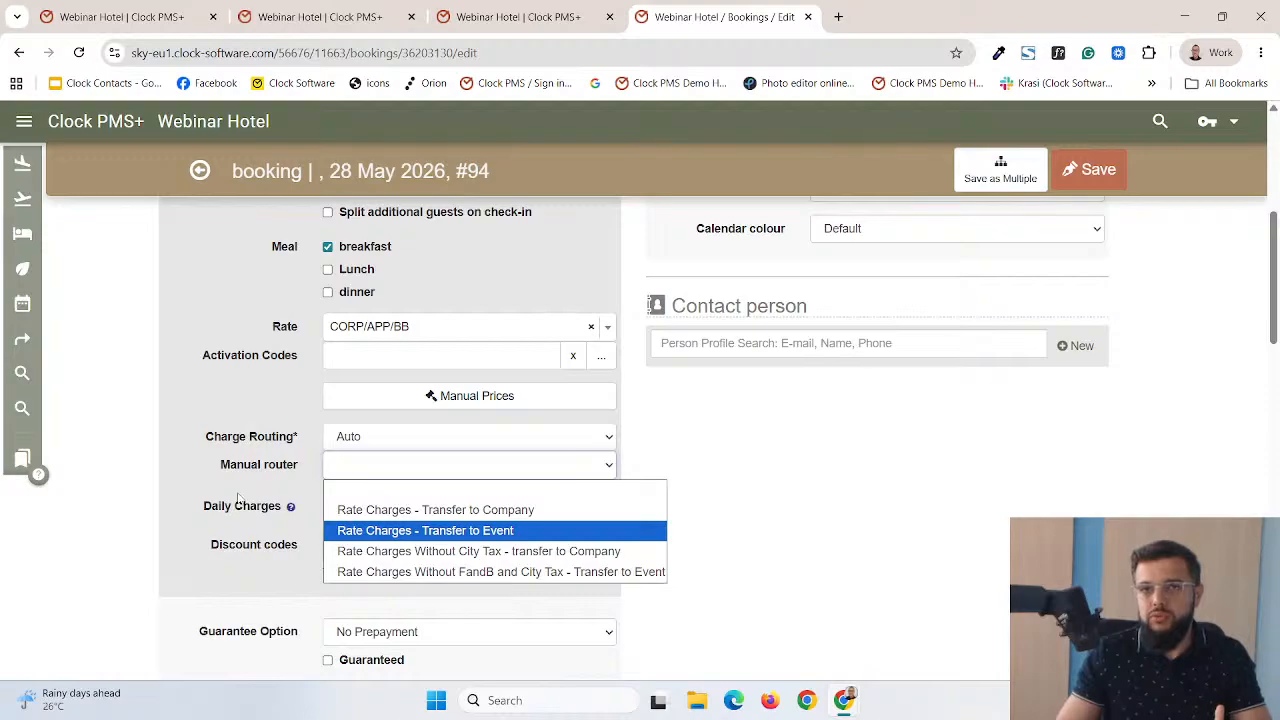
drag(238, 497, 241, 497)
scroll(240, 495, up, 2)
scroll(243, 485, down, 1)
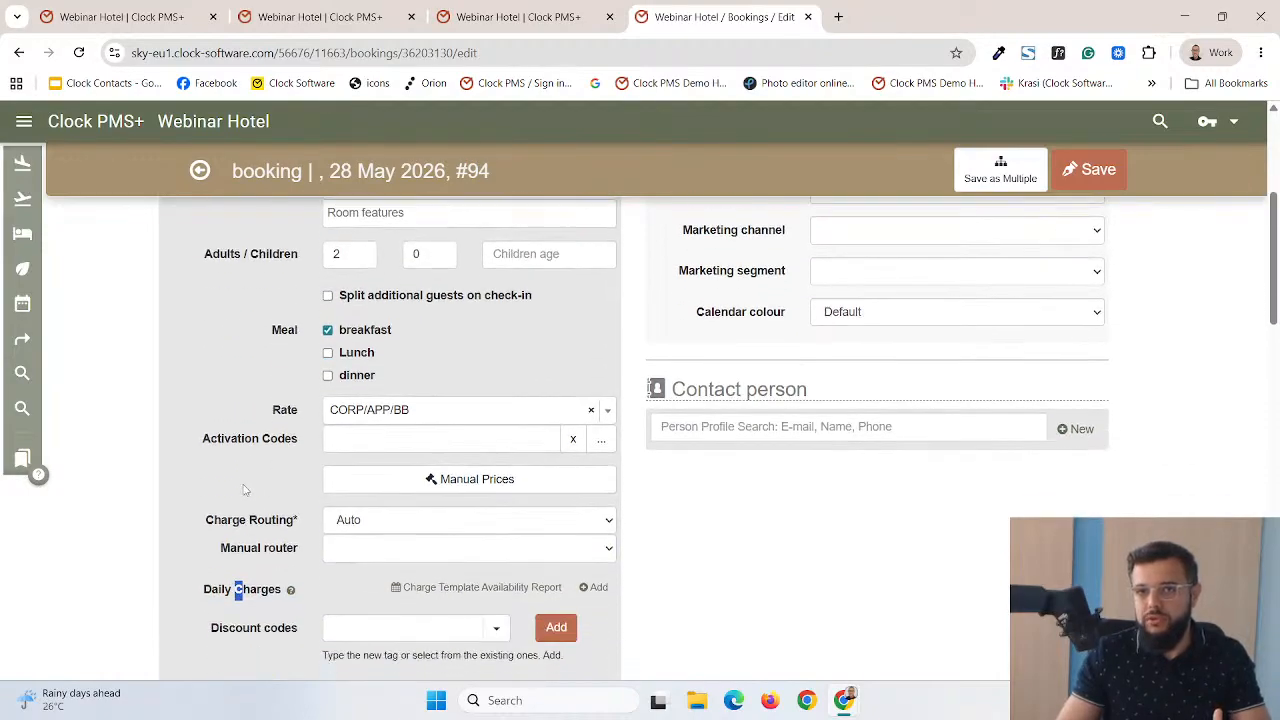
click(290, 589)
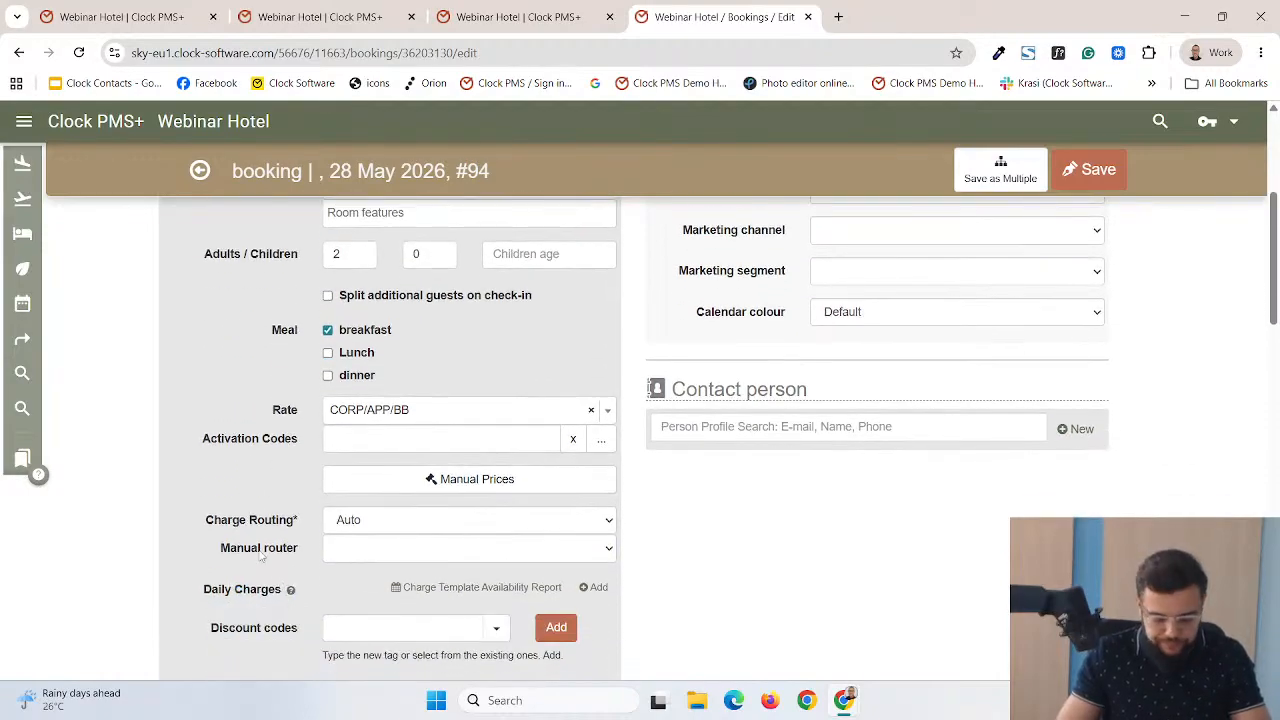